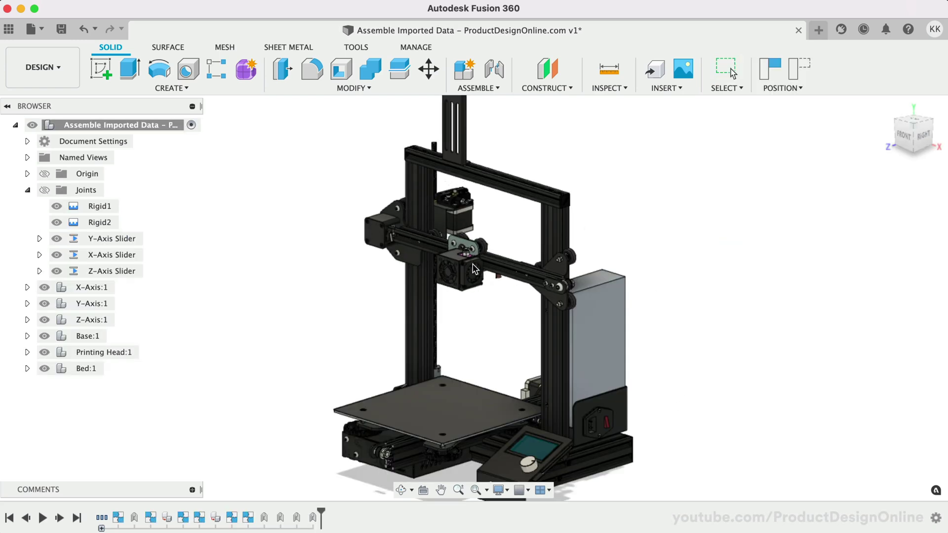
Preview motion by sliding the gantry down the Z rails and turning the roller joint to about 225°
{"action": "left_click_drag", "start_coordinate": [475, 268], "coordinate": [463, 315]}
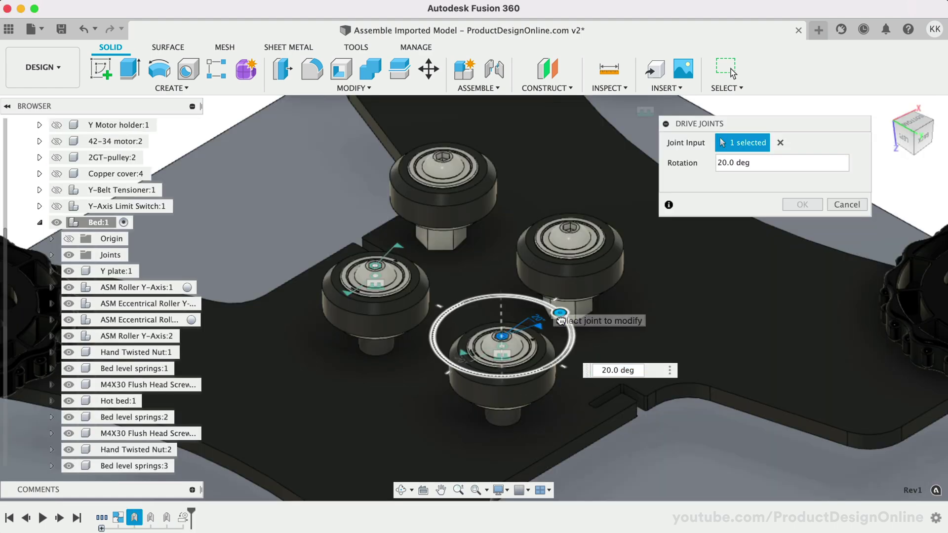
{"action": "mouse_move", "coordinate": [560, 320]}
{"action": "left_mouse_down"}
{"action": "mouse_move", "coordinate": [567, 349]}
{"action": "mouse_move", "coordinate": [508, 377]}
{"action": "mouse_move", "coordinate": [432, 338]}
{"action": "left_mouse_up"}
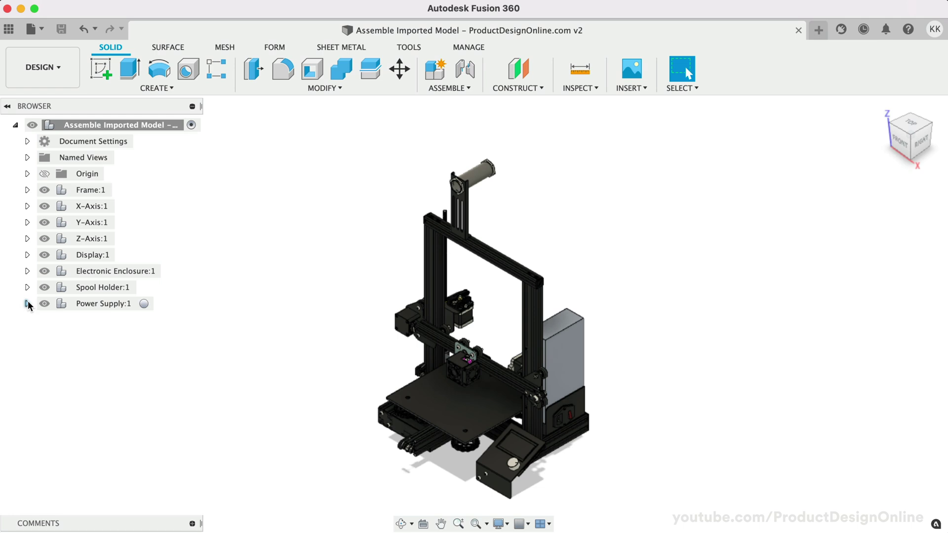
{"action": "left_click", "coordinate": [28, 304]}
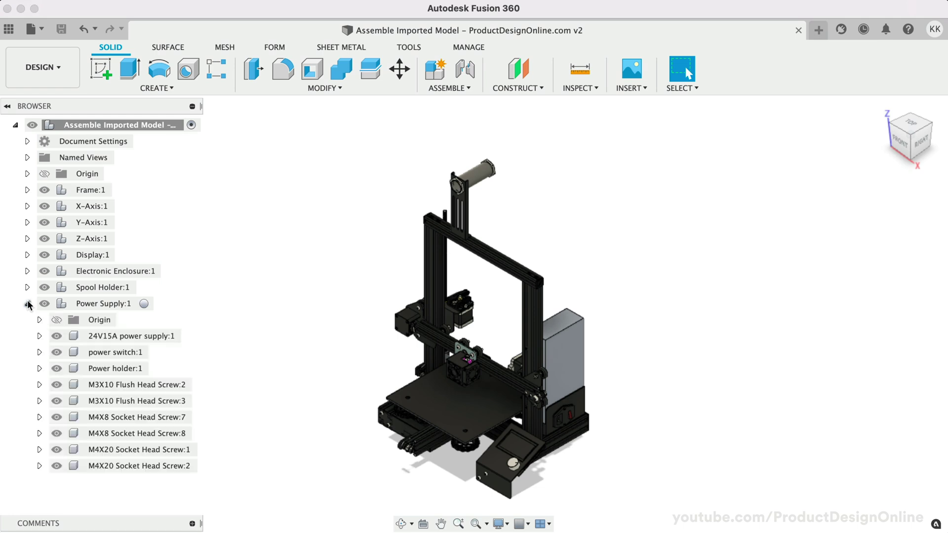
{"action": "left_click", "coordinate": [39, 336]}
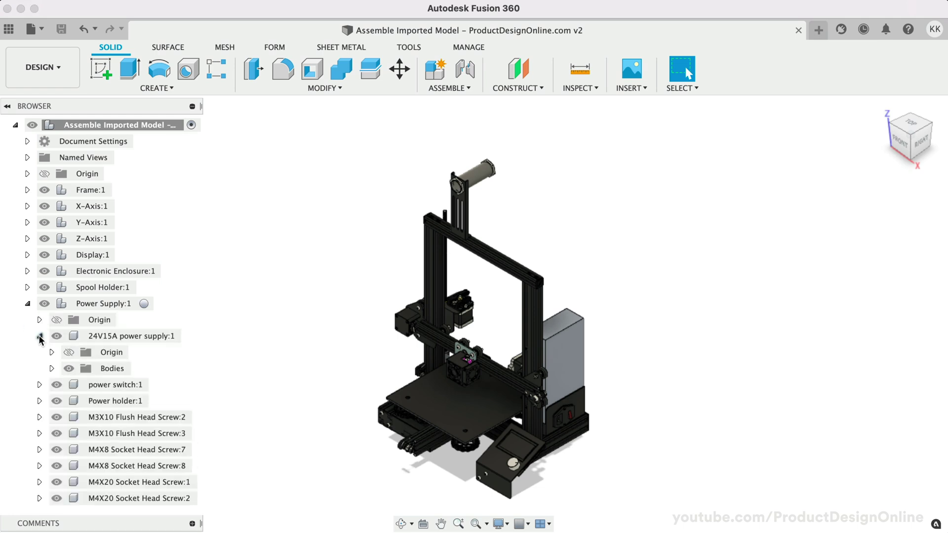
{"action": "left_click", "coordinate": [50, 368]}
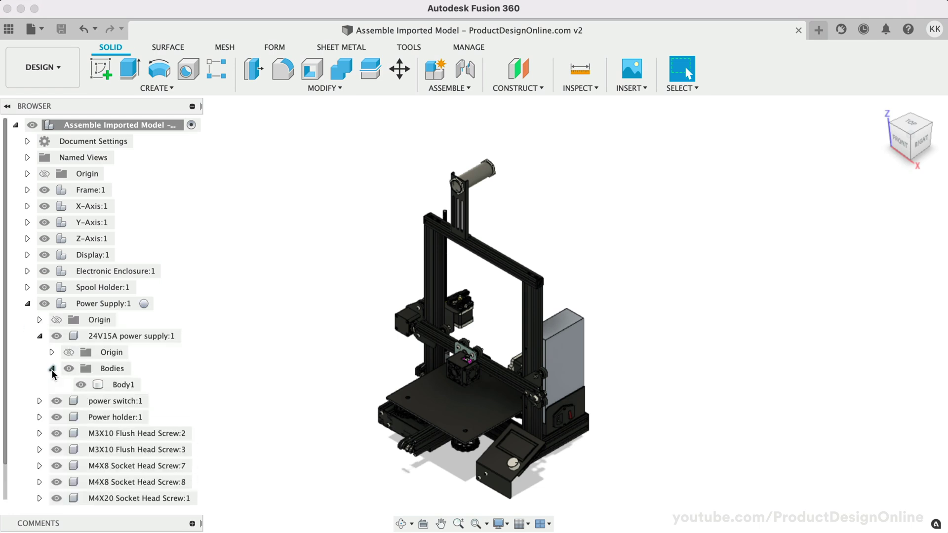
{"action": "left_click", "coordinate": [117, 392]}
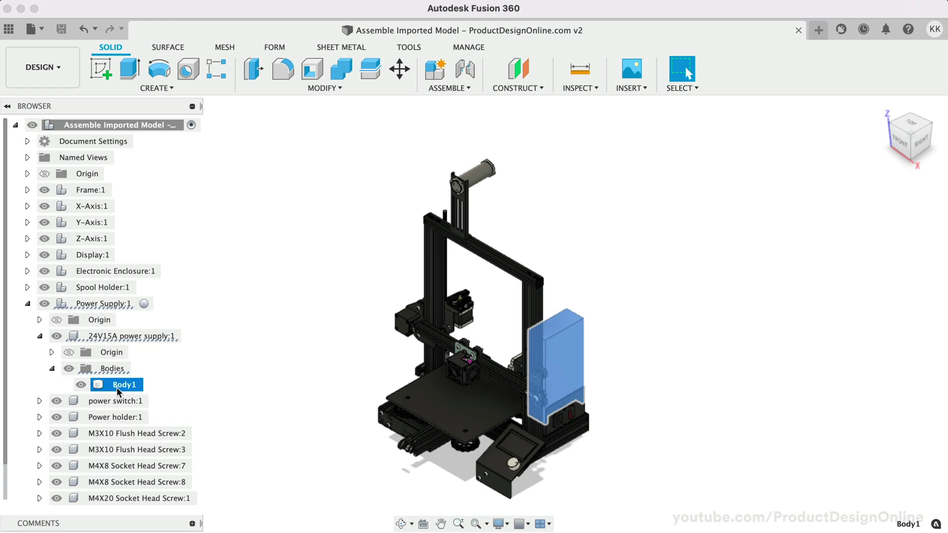
{"action": "left_click", "coordinate": [214, 375]}
{"action": "left_click", "coordinate": [128, 384]}
{"action": "right_click", "coordinate": [123, 386]}
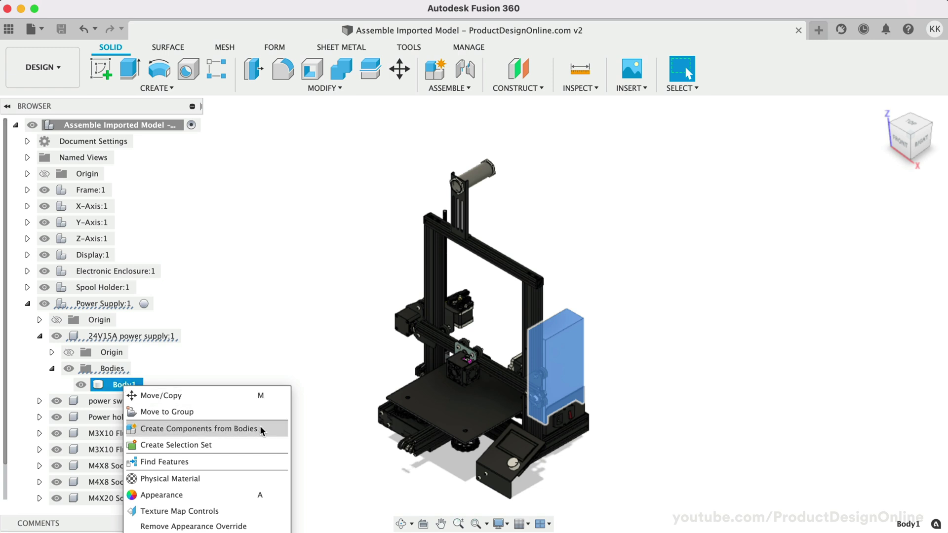
{"action": "key", "text": "Escape"}
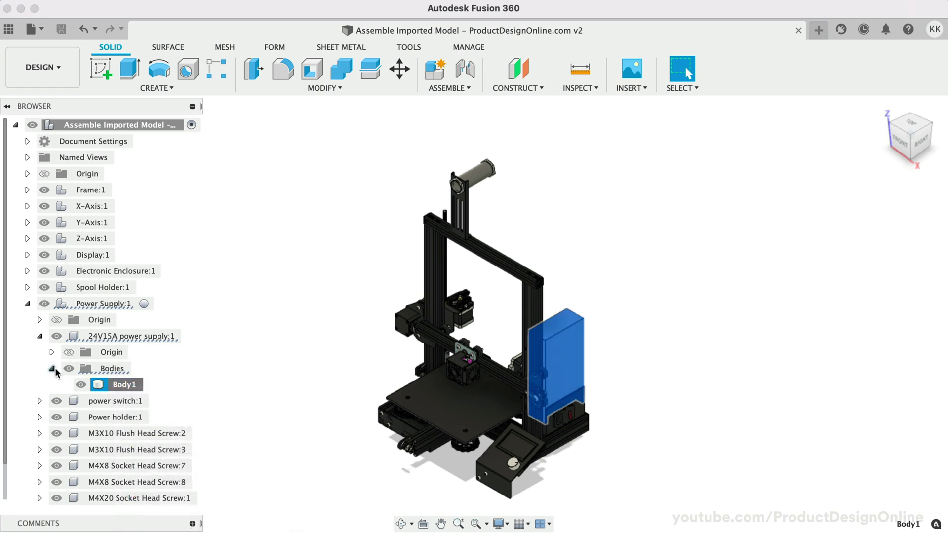
{"action": "left_click", "coordinate": [52, 365]}
{"action": "left_click", "coordinate": [39, 335]}
{"action": "left_click", "coordinate": [28, 303]}
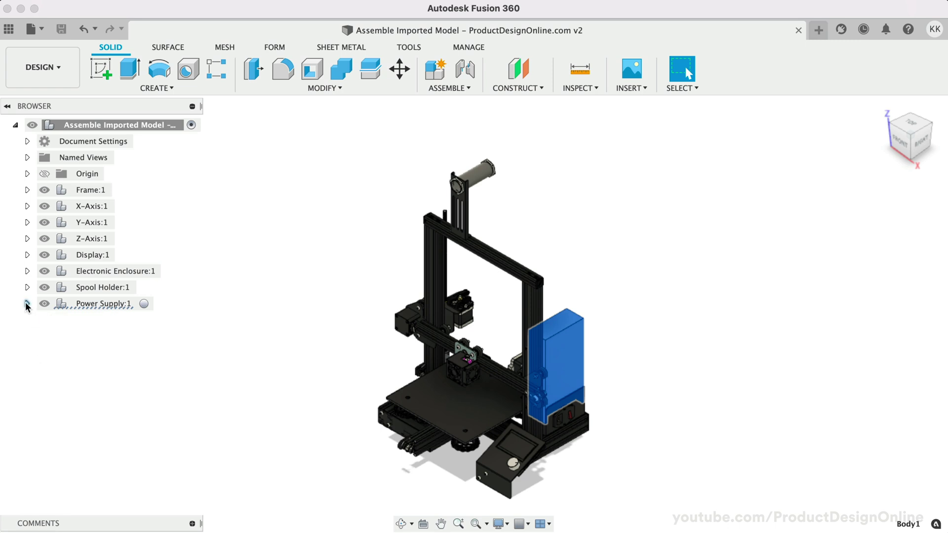
{"action": "key", "text": "Escape"}
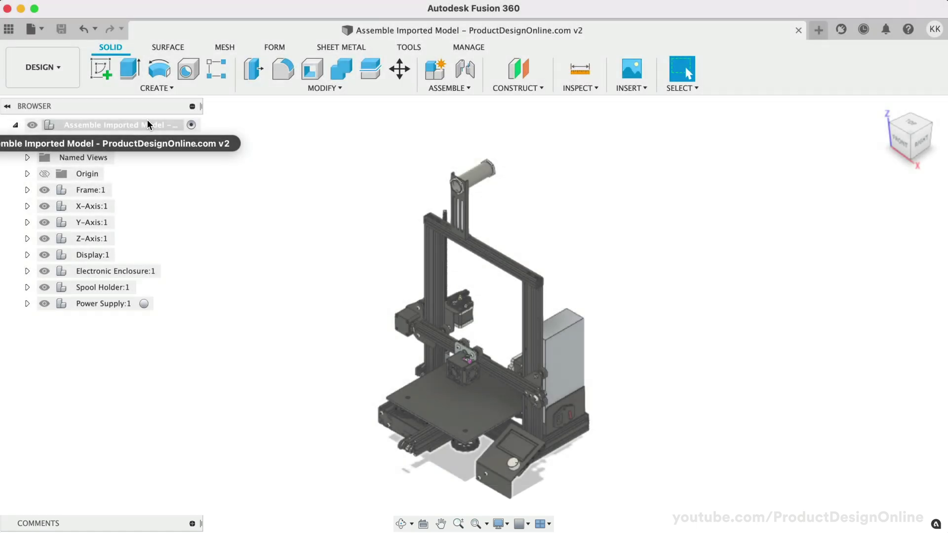
Enable Capture Design History on the root Assemble Imported Model node
{"action": "right_click", "coordinate": [147, 124]}
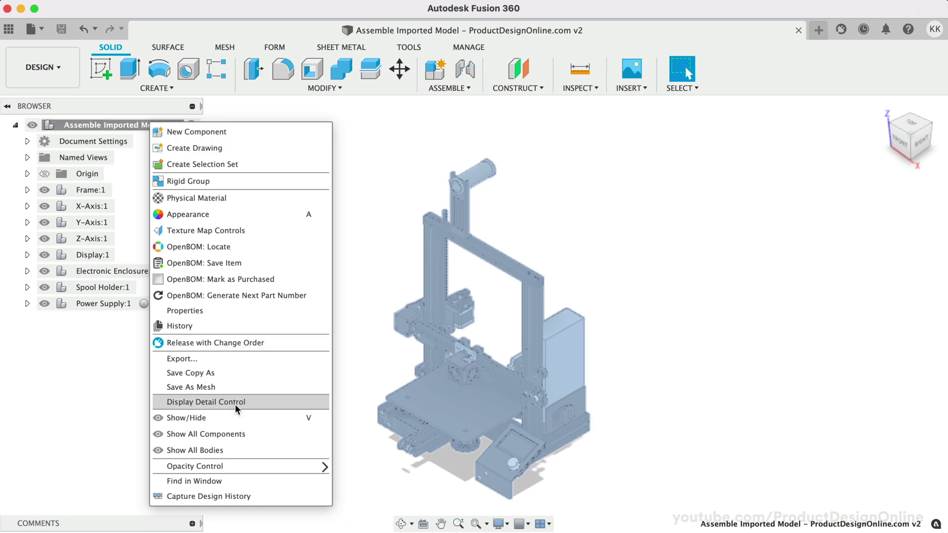
{"action": "left_click", "coordinate": [260, 501]}
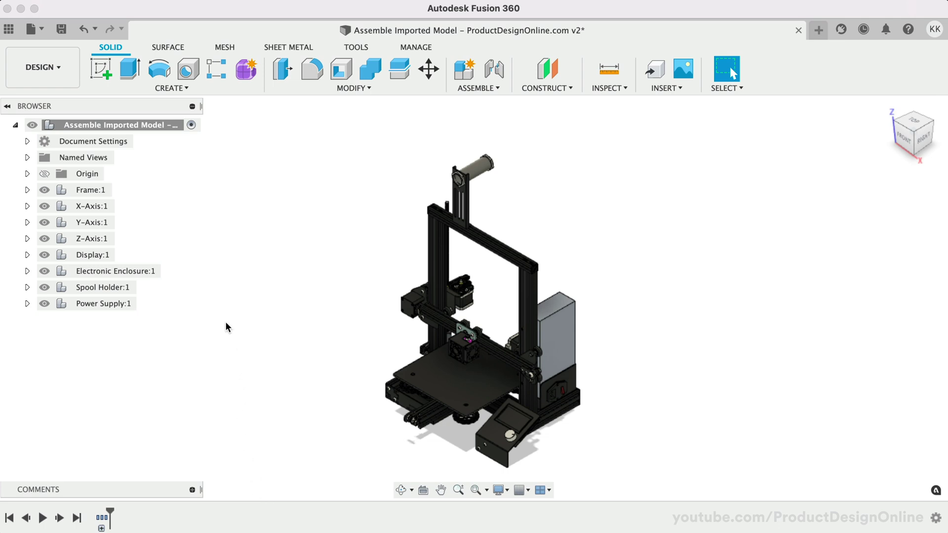
{"action": "left_click", "coordinate": [91, 190]}
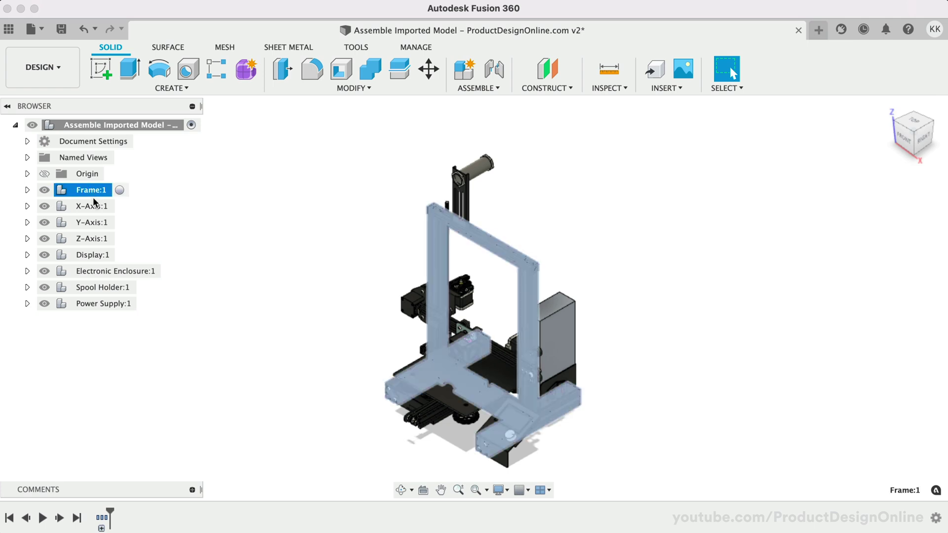
{"action": "left_click", "coordinate": [92, 207]}
{"action": "left_click", "coordinate": [91, 223]}
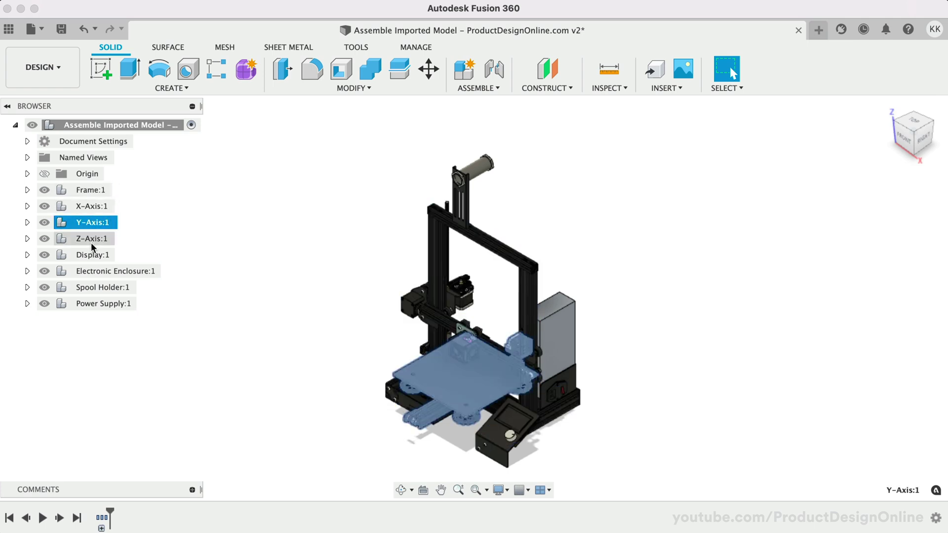
{"action": "left_click", "coordinate": [92, 241]}
{"action": "left_click", "coordinate": [91, 259]}
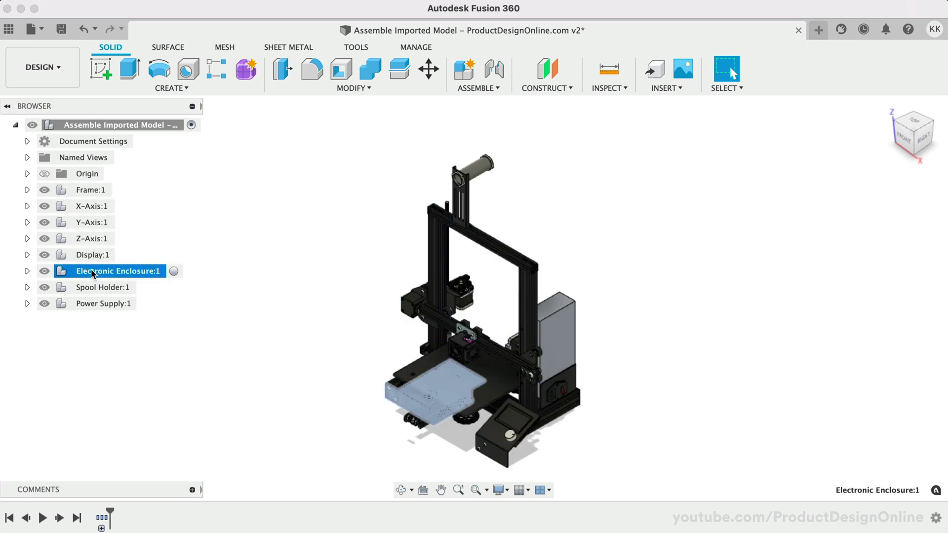
{"action": "key", "text": "Escape"}
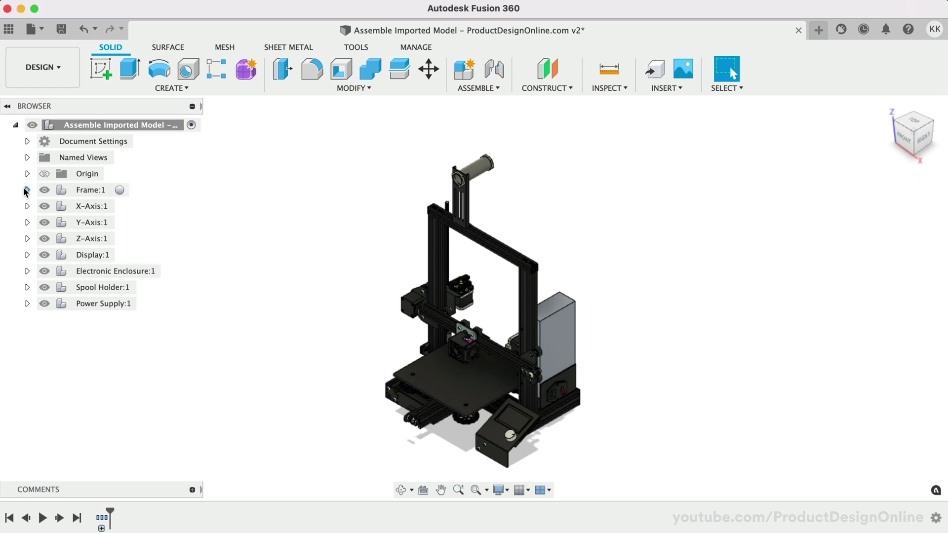
{"action": "left_click", "coordinate": [26, 190]}
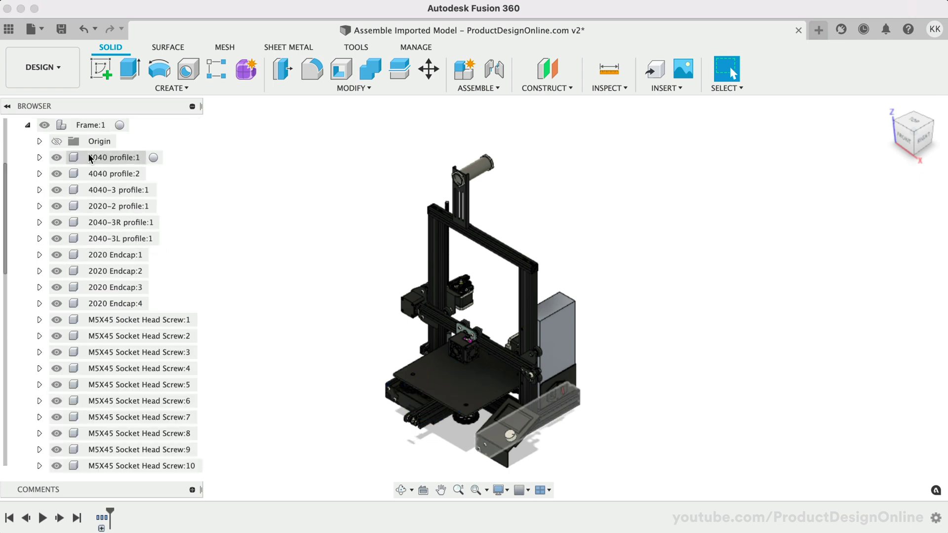
{"action": "scroll", "coordinate": [104, 400], "scroll_direction": "up", "scroll_amount": 2}
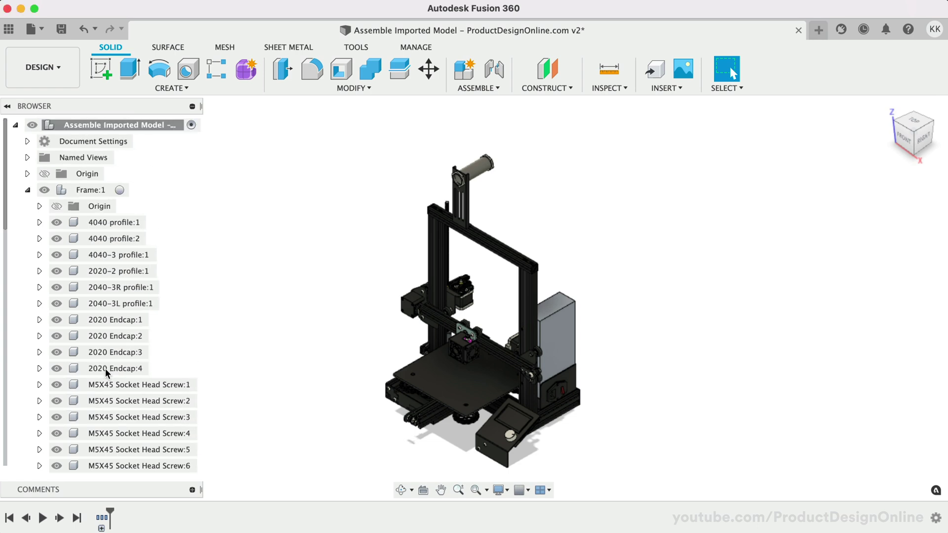
{"action": "left_click", "coordinate": [45, 191]}
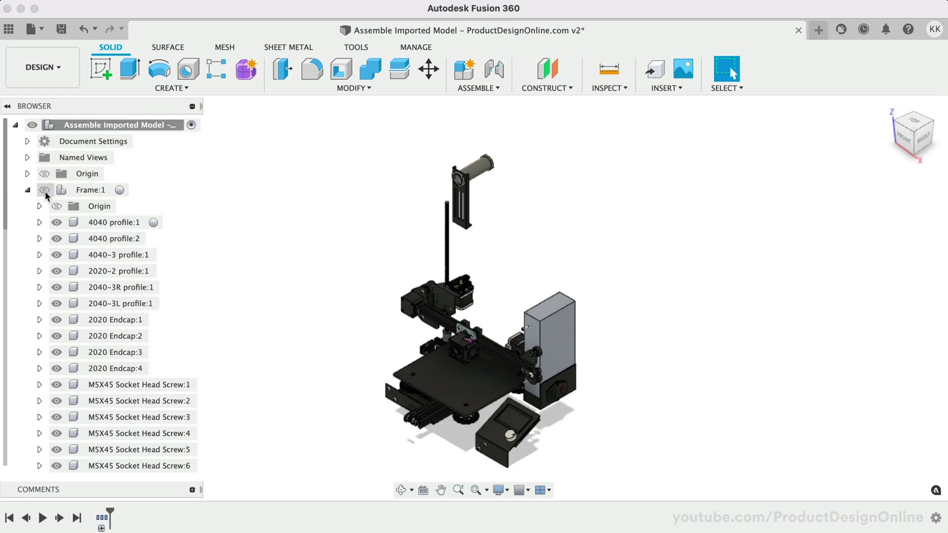
{"action": "left_click", "coordinate": [45, 191]}
{"action": "left_click", "coordinate": [27, 190]}
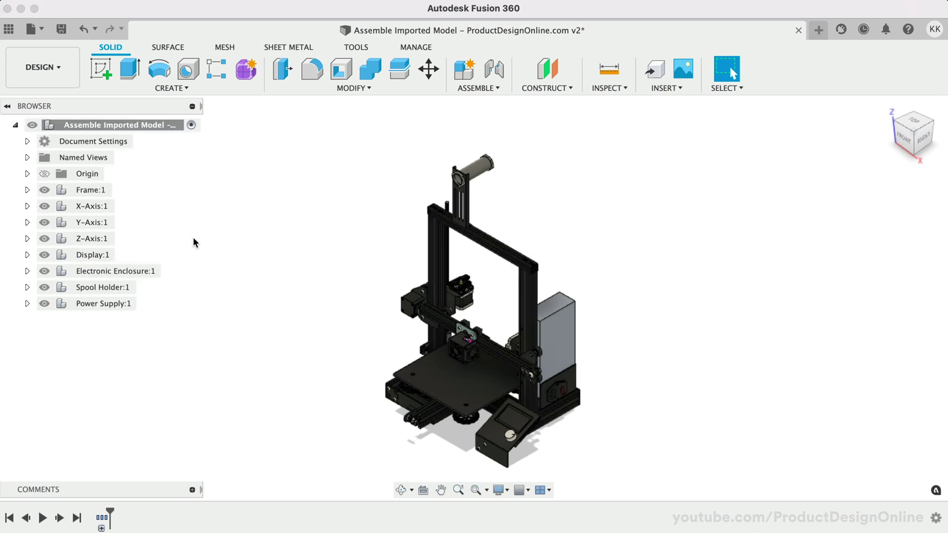
{"action": "left_click", "coordinate": [43, 288]}
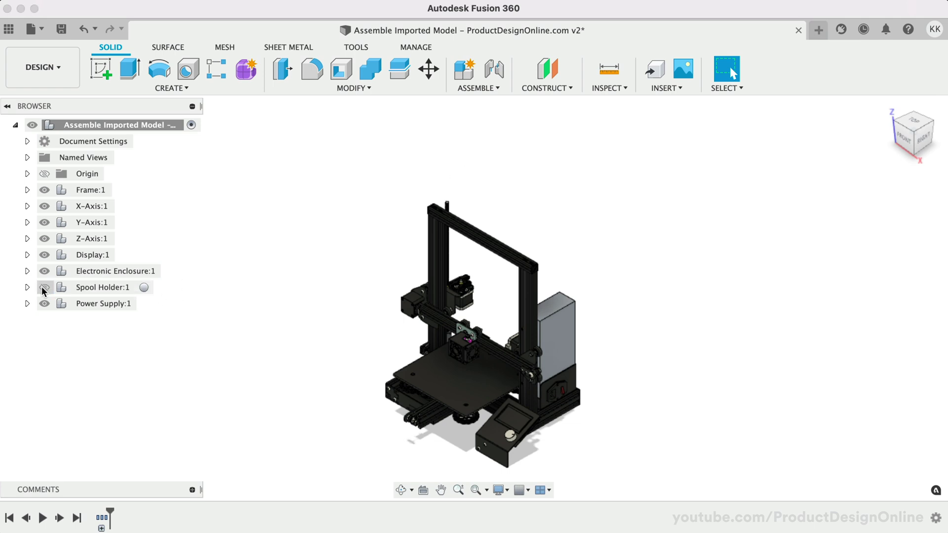
{"action": "left_click", "coordinate": [43, 287]}
{"action": "left_click", "coordinate": [44, 303]}
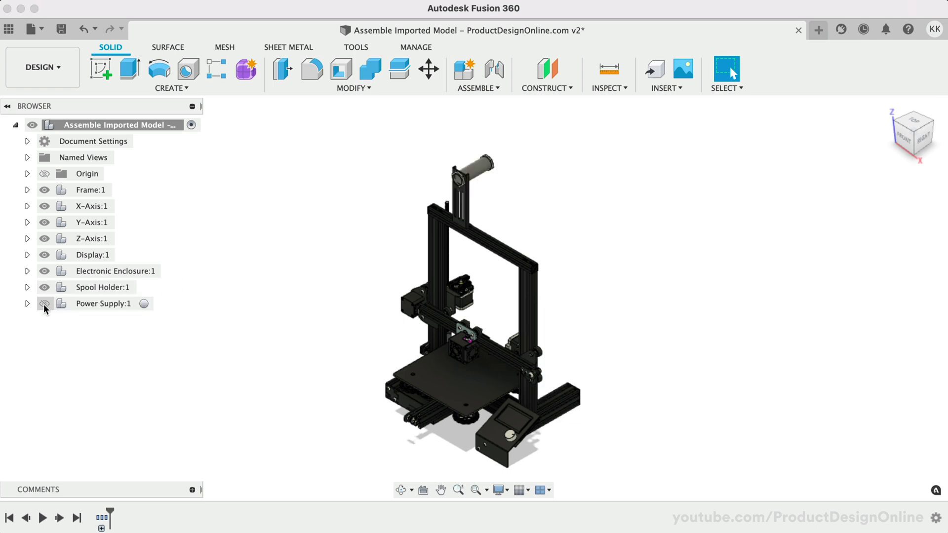
{"action": "left_click", "coordinate": [44, 255]}
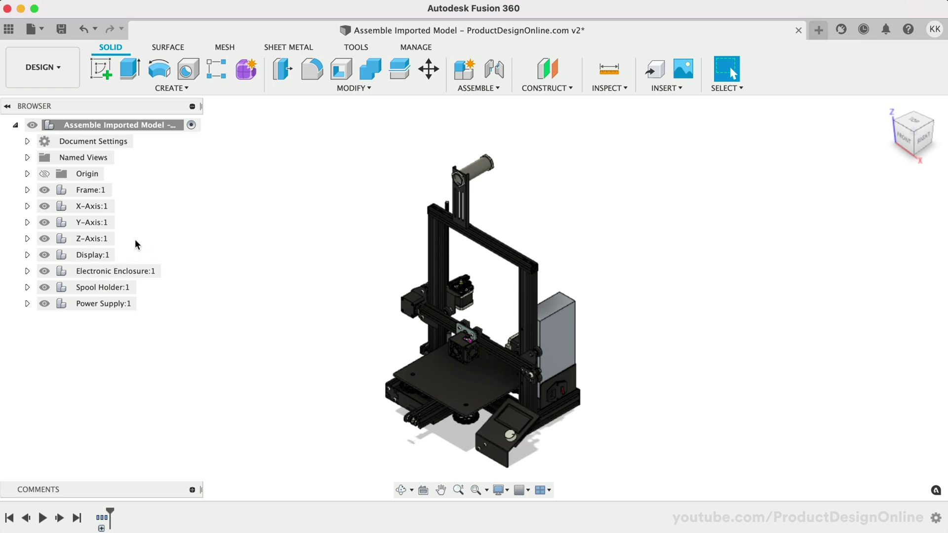
{"action": "left_click", "coordinate": [87, 221]}
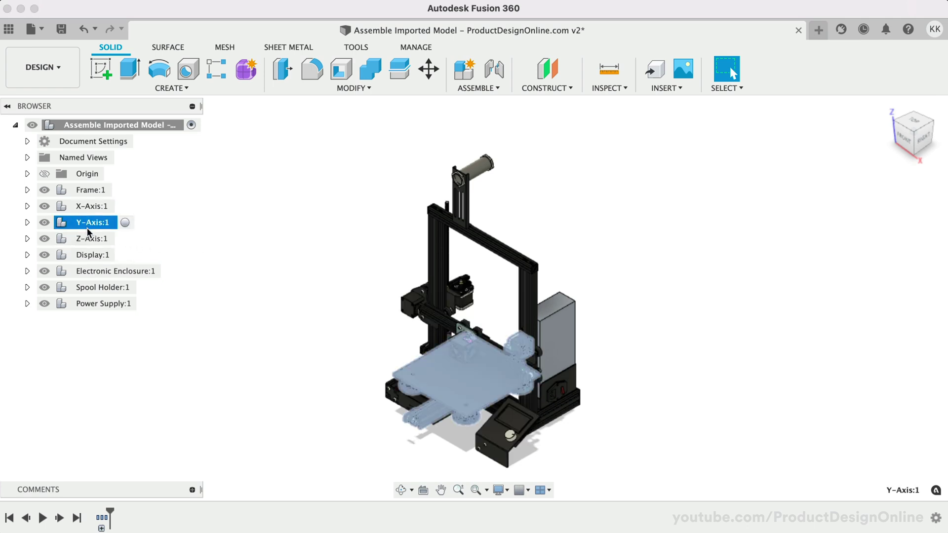
{"action": "left_click", "coordinate": [193, 238]}
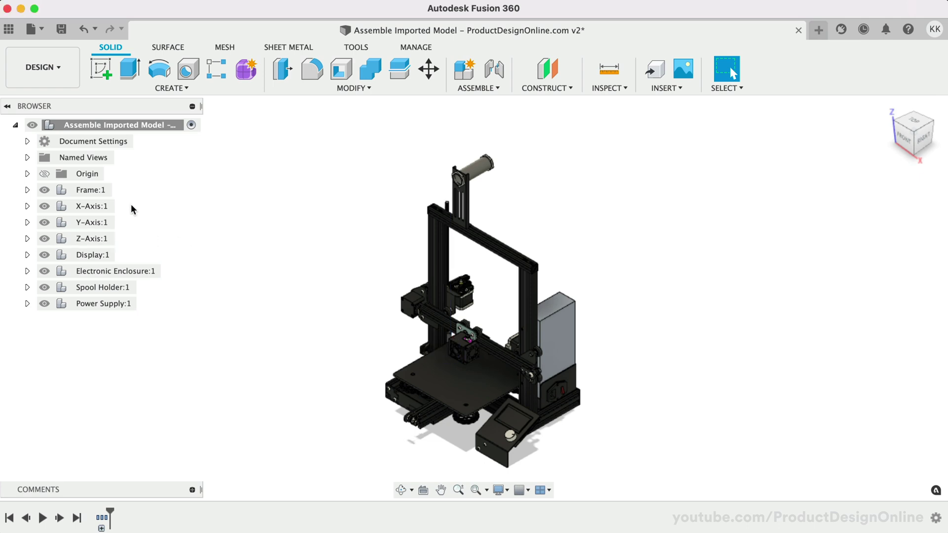
{"action": "left_click", "coordinate": [99, 193]}
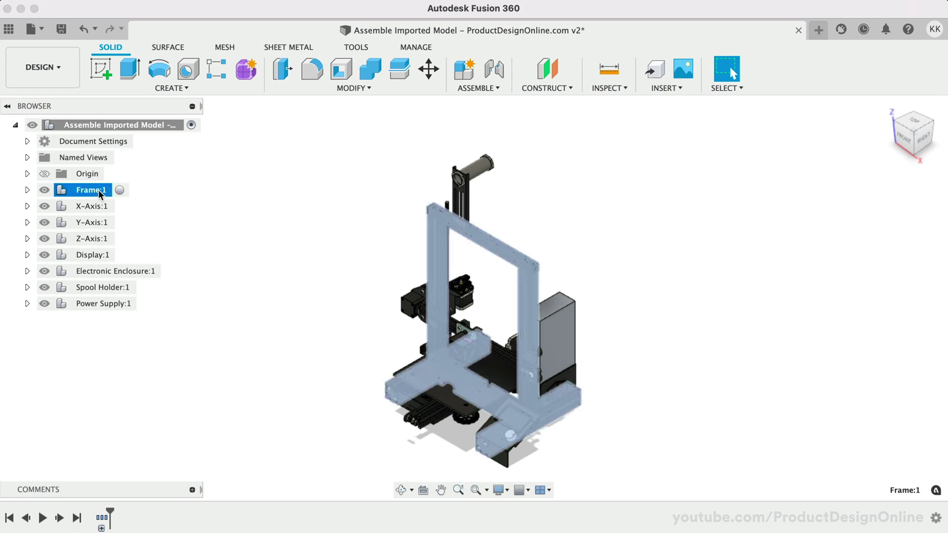
{"action": "left_click", "coordinate": [219, 236]}
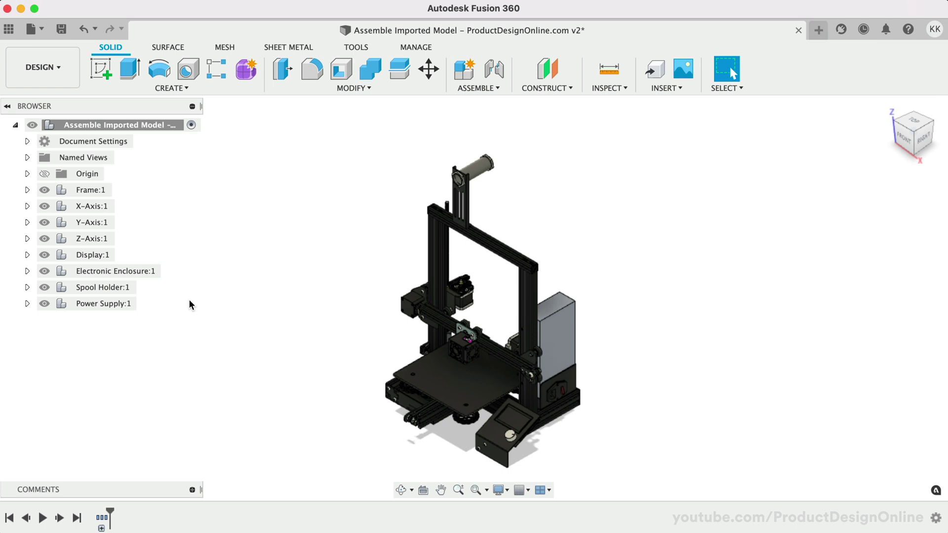
Create a new empty component named Base
{"action": "left_click", "coordinate": [465, 72]}
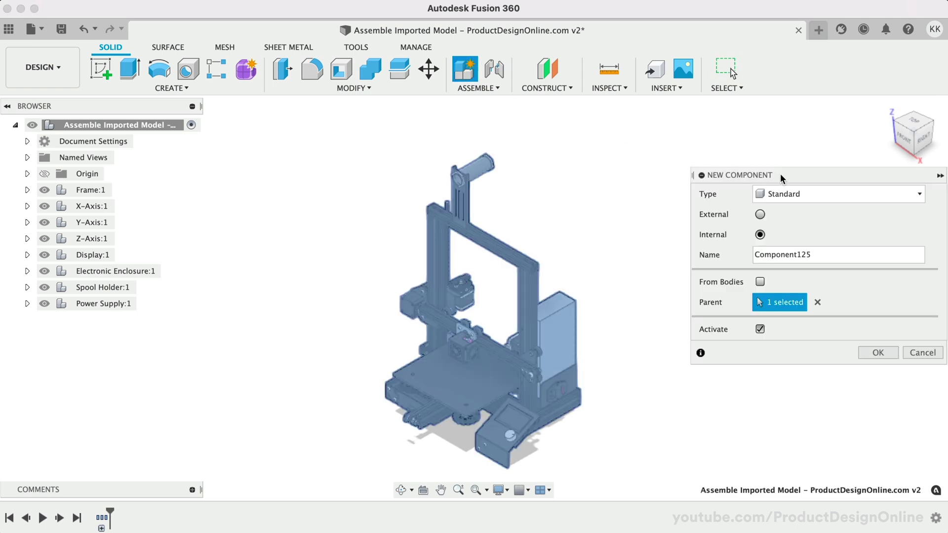
{"action": "left_click_drag", "start_coordinate": [780, 178], "coordinate": [708, 172]}
{"action": "double_click", "coordinate": [762, 246]}
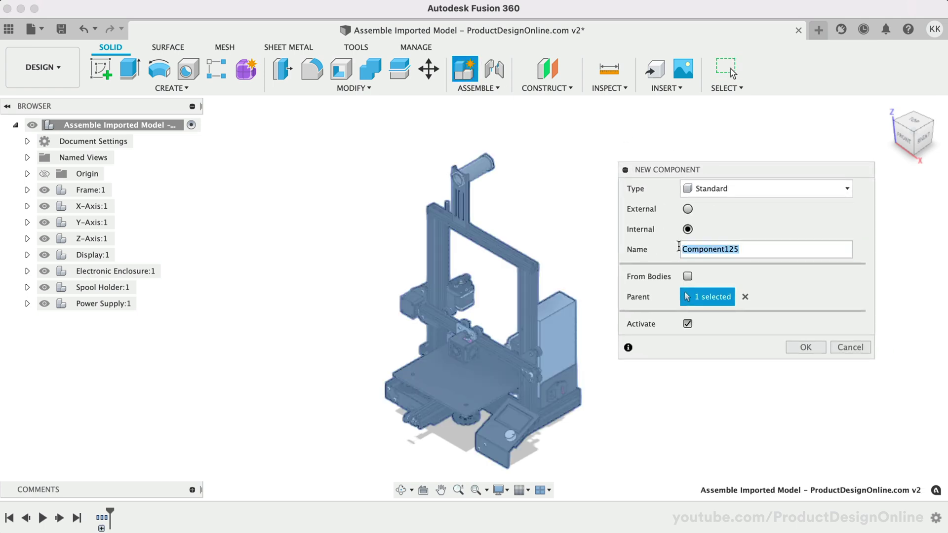
{"action": "type", "text": "Base"}
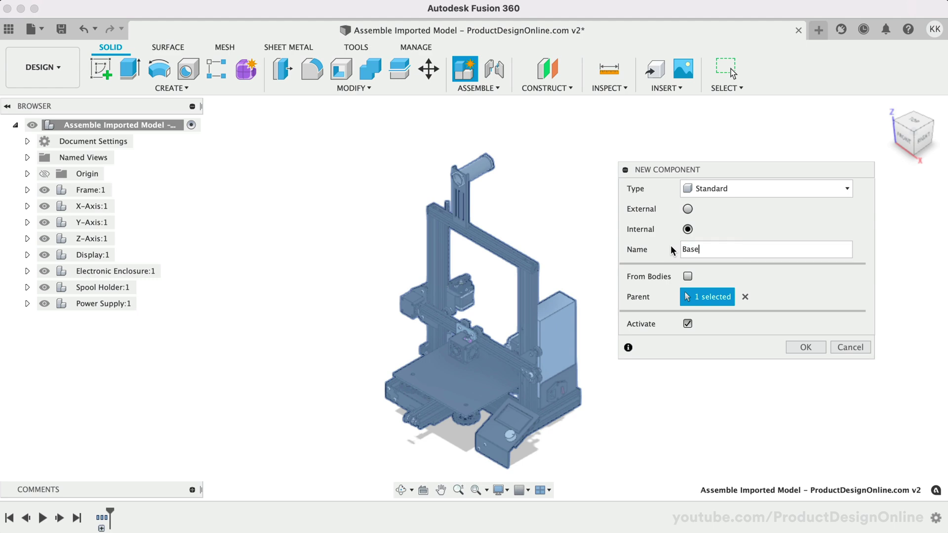
{"action": "key", "text": "Return"}
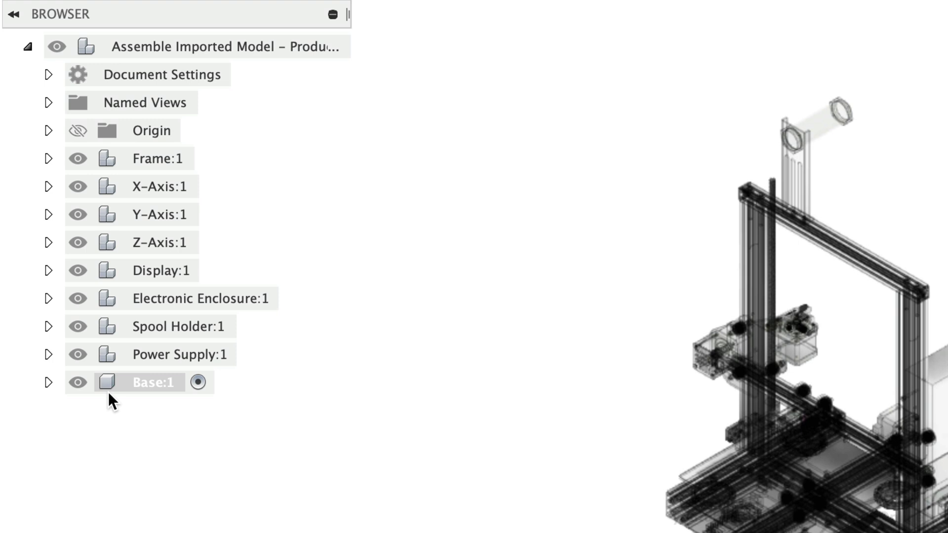
Move Frame, Display, Electronic Enclosure, Spool Holder and Power Supply into Base:1
{"action": "left_click", "coordinate": [116, 391]}
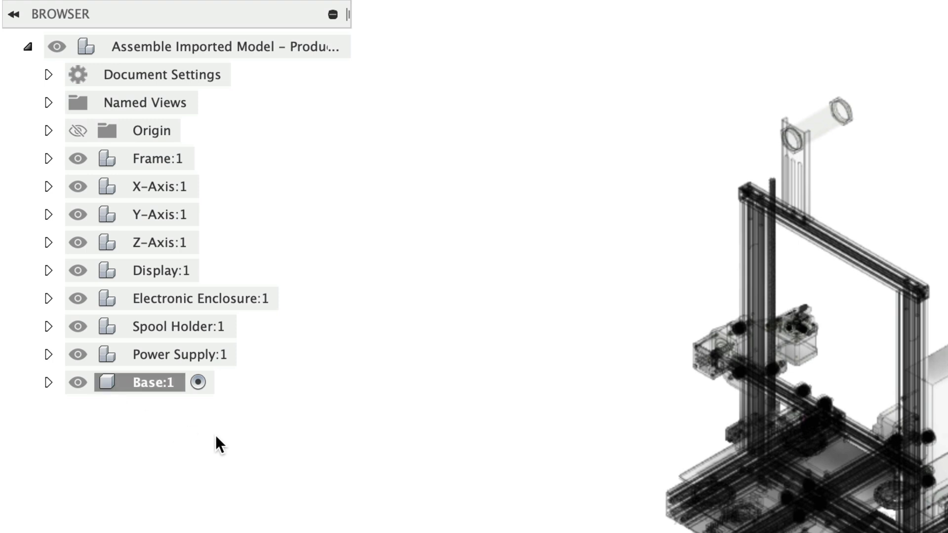
{"action": "left_click", "coordinate": [157, 159]}
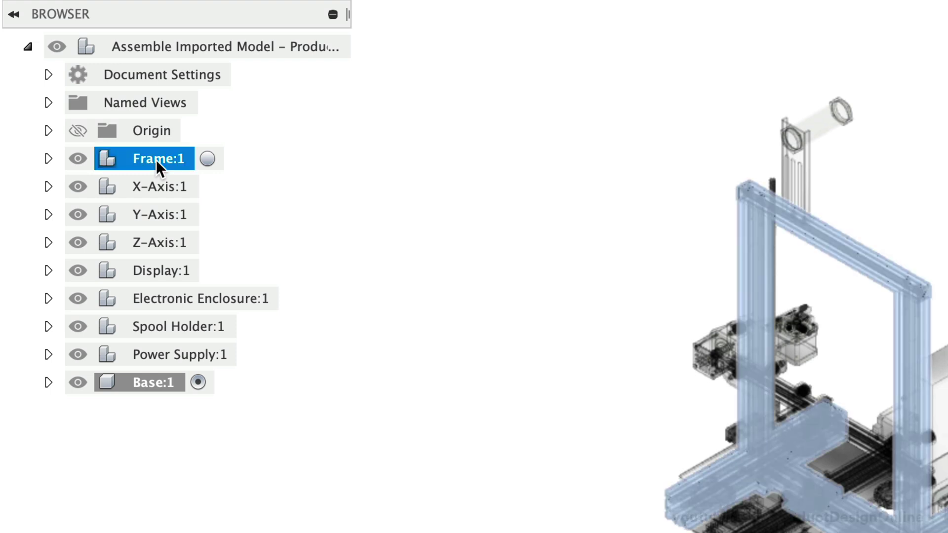
{"action": "left_click", "coordinate": [164, 268], "text": "ctrl"}
{"action": "left_click", "coordinate": [164, 298], "text": "ctrl"}
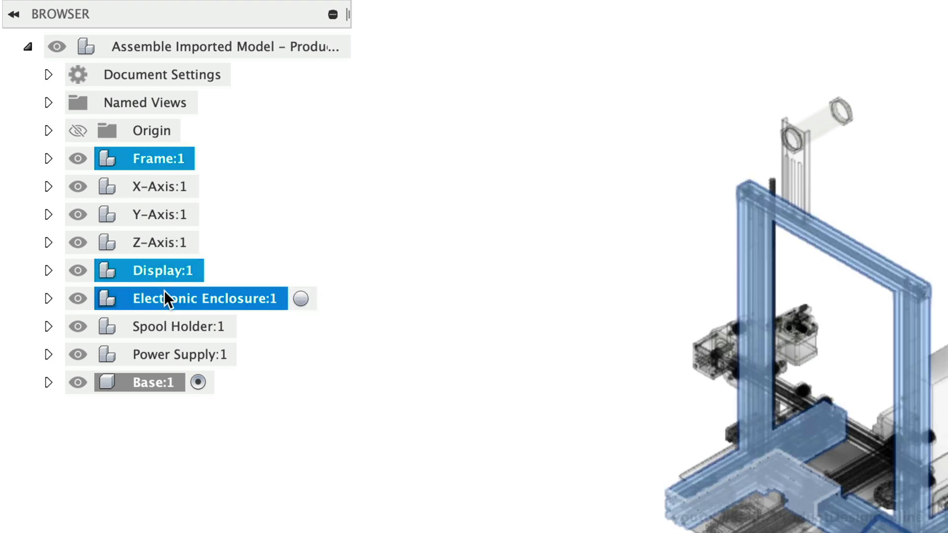
{"action": "left_click", "coordinate": [163, 326], "text": "ctrl"}
{"action": "left_click", "coordinate": [164, 348], "text": "ctrl"}
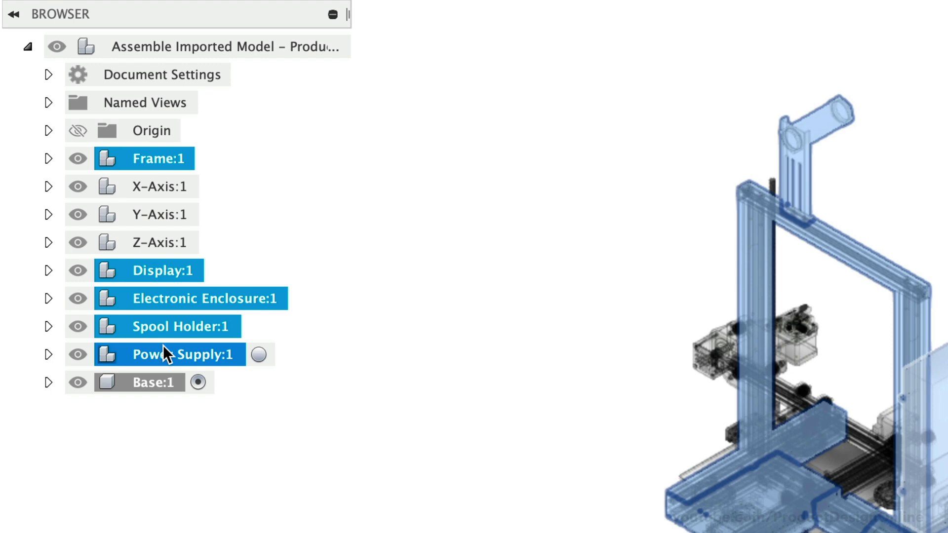
{"action": "left_click_drag", "start_coordinate": [163, 347], "coordinate": [154, 379]}
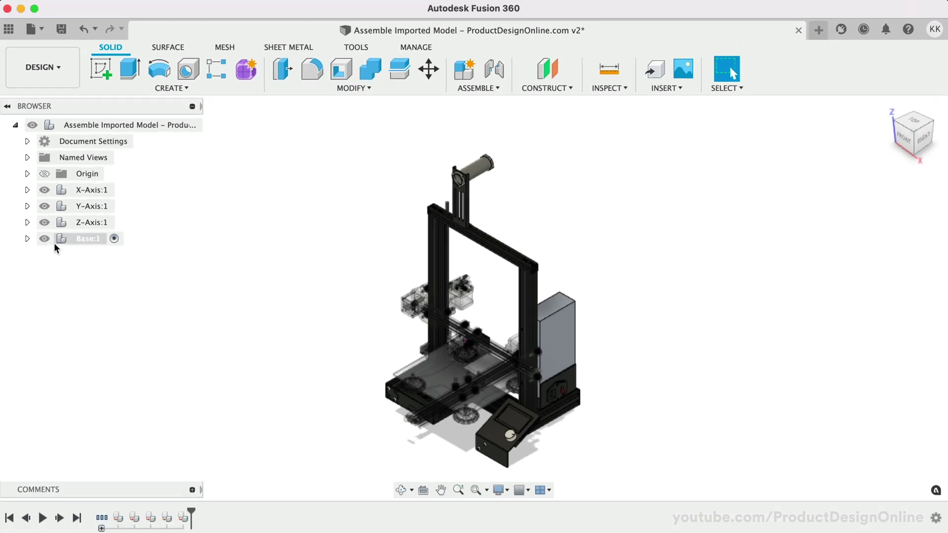
{"action": "left_click", "coordinate": [45, 236]}
{"action": "left_click", "coordinate": [45, 236]}
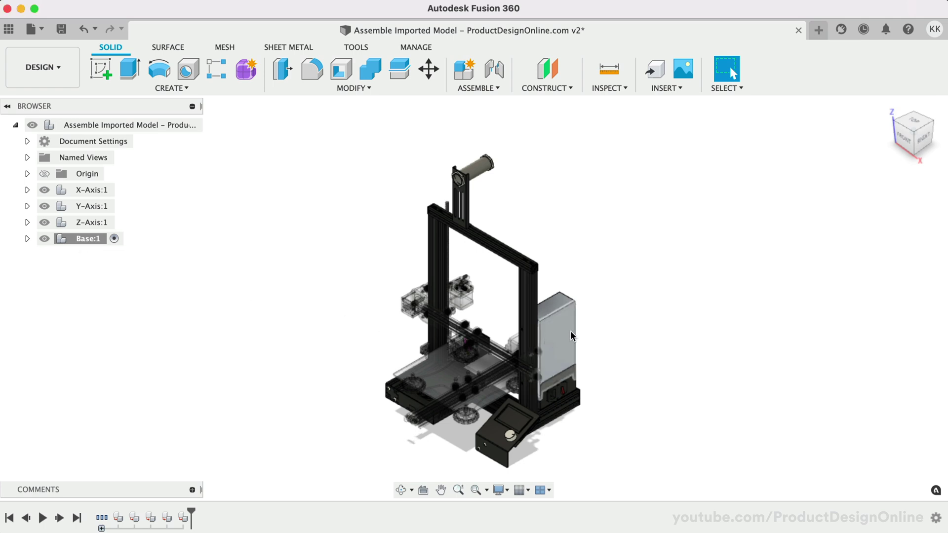
{"action": "left_click_drag", "start_coordinate": [570, 331], "coordinate": [713, 284]}
{"action": "left_click_drag", "start_coordinate": [531, 282], "coordinate": [603, 212]}
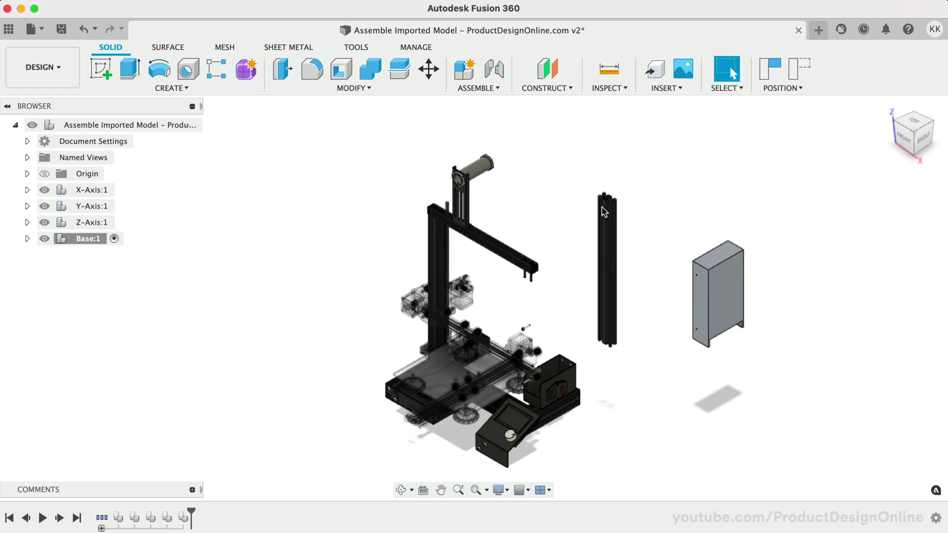
{"action": "left_click_drag", "start_coordinate": [436, 276], "coordinate": [371, 254]}
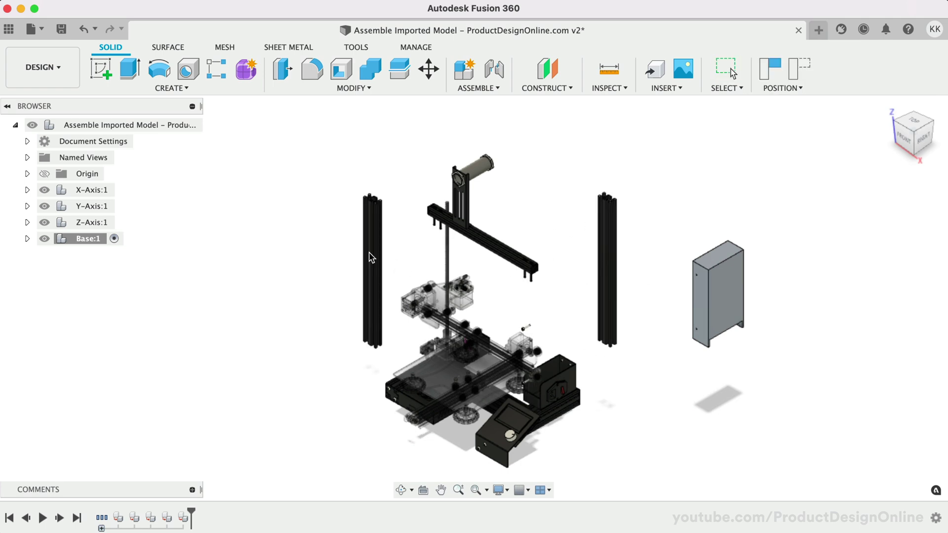
{"action": "left_click", "coordinate": [800, 74]}
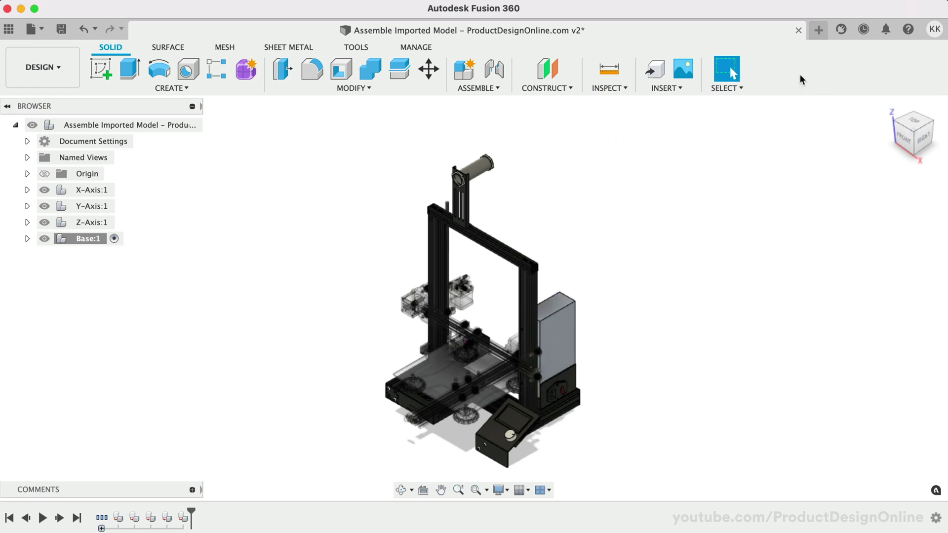
Isolate Base:1 so only its components are shown, then clear the selection
{"action": "right_click", "coordinate": [82, 239]}
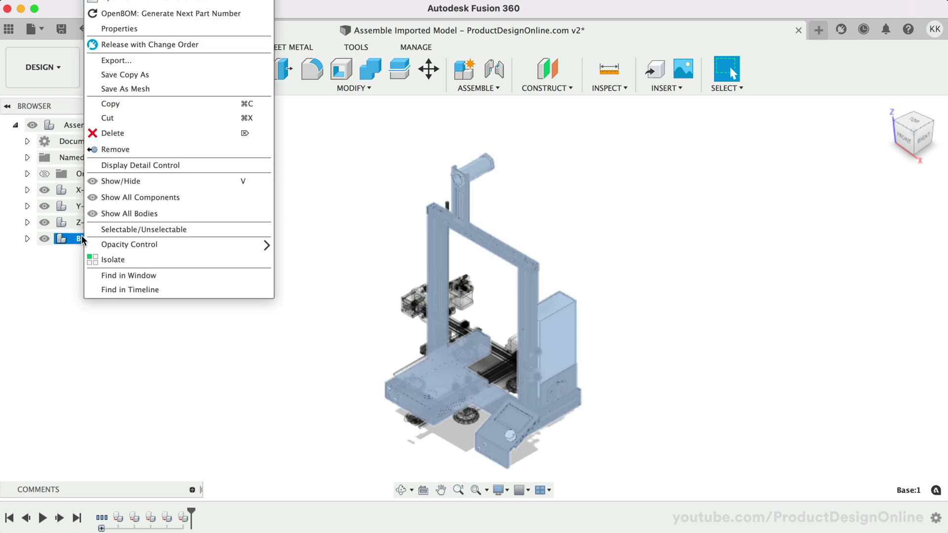
{"action": "left_click", "coordinate": [150, 257]}
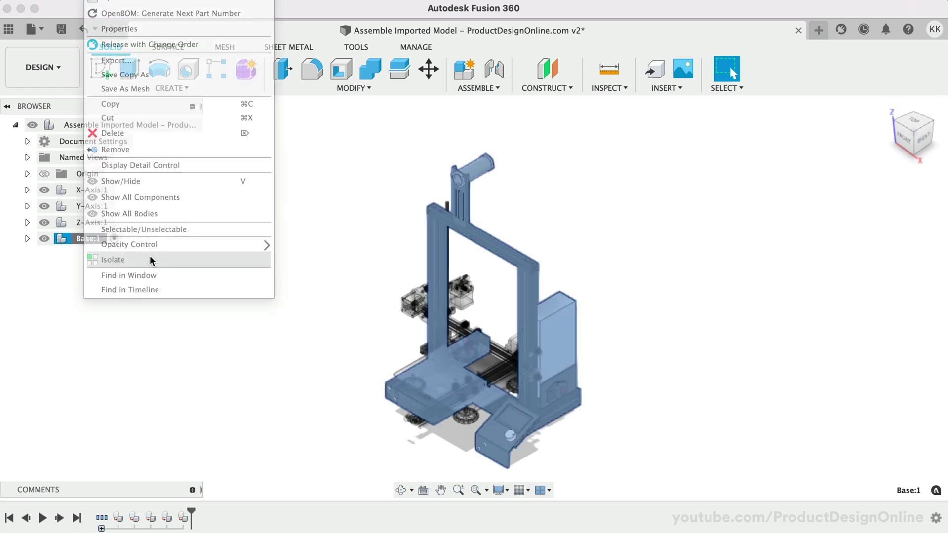
{"action": "left_click", "coordinate": [332, 339]}
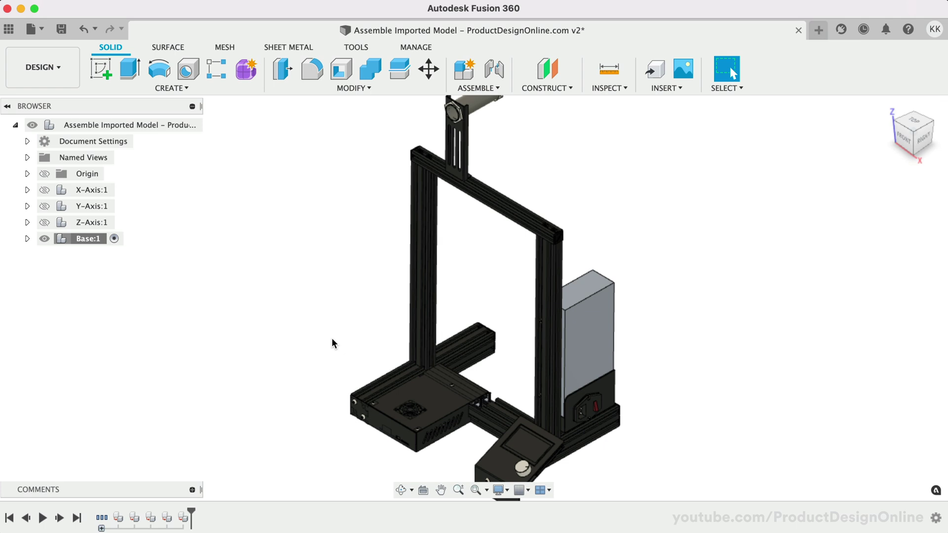
Test-drag the power supply away, revert positions, and select Base:1
{"action": "left_click_drag", "start_coordinate": [563, 302], "coordinate": [702, 237]}
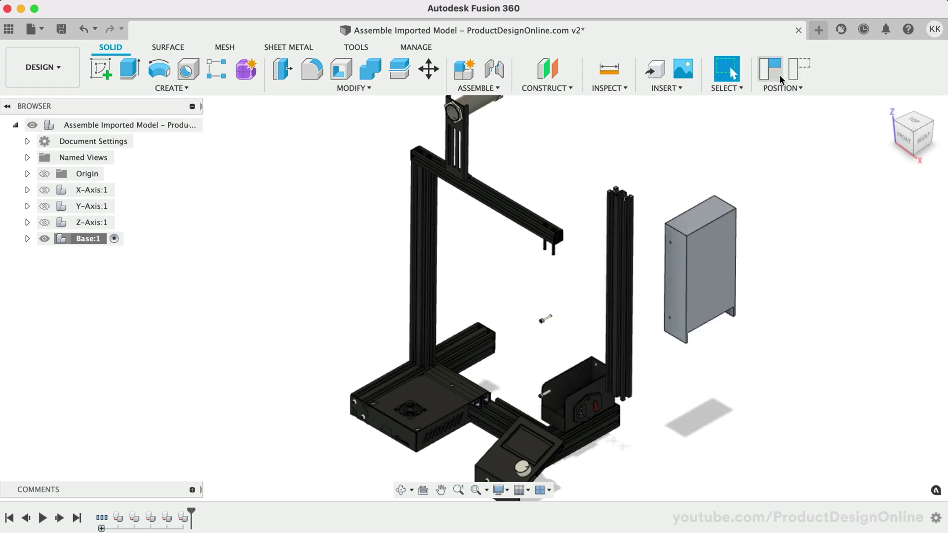
{"action": "left_click", "coordinate": [799, 68]}
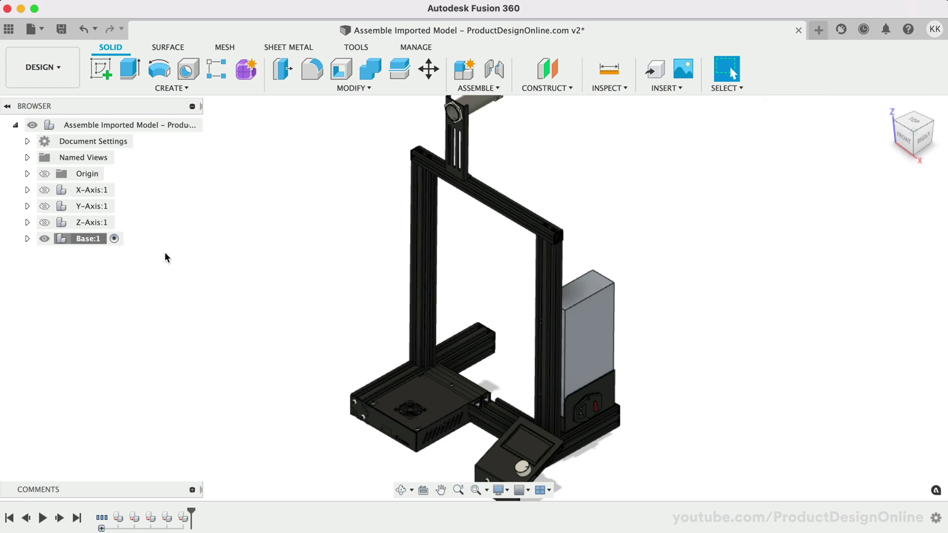
{"action": "left_click", "coordinate": [115, 241]}
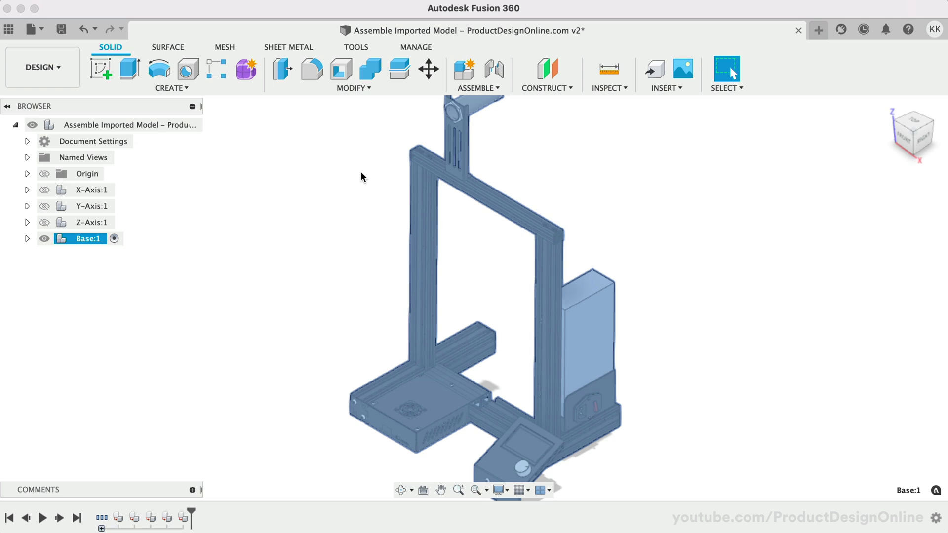
Create a Rigid Group from Base:1 with Include Child Components checked
{"action": "left_click", "coordinate": [488, 89]}
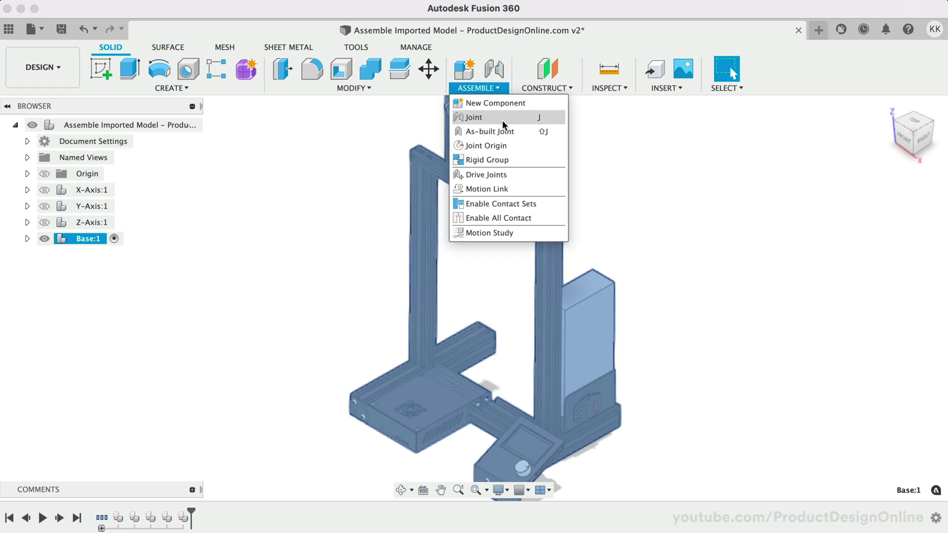
{"action": "left_click", "coordinate": [527, 160]}
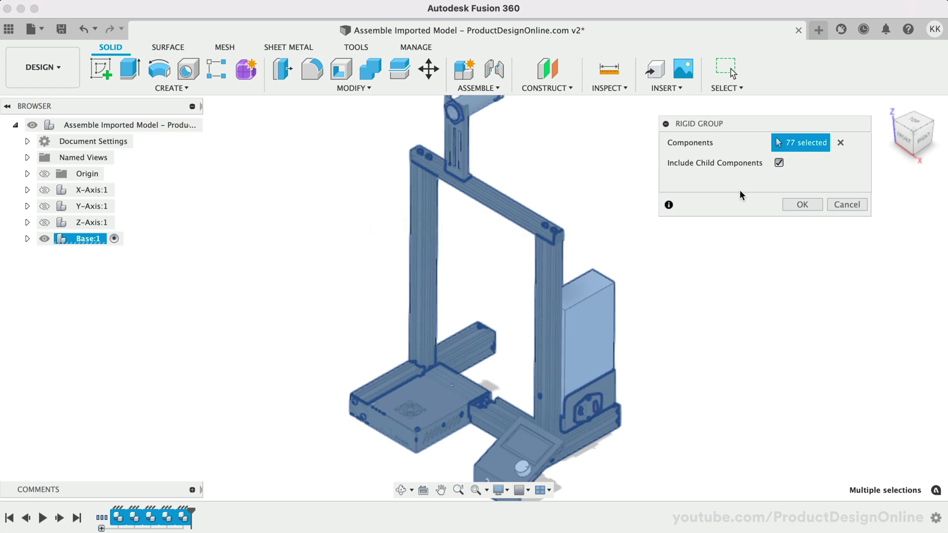
{"action": "left_click", "coordinate": [817, 202]}
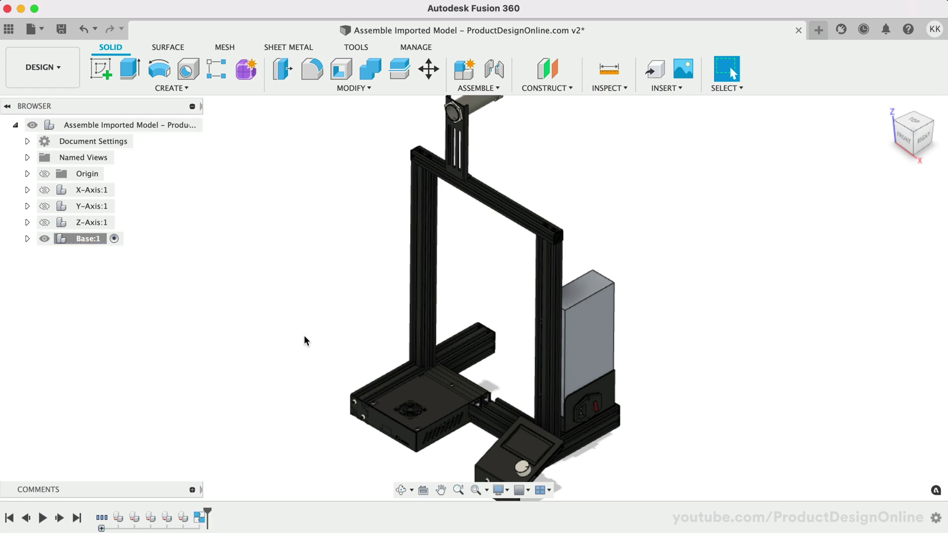
{"action": "mouse_move", "coordinate": [573, 340]}
{"action": "left_mouse_down"}
{"action": "mouse_move", "coordinate": [569, 393]}
{"action": "mouse_move", "coordinate": [570, 252]}
{"action": "left_mouse_up"}
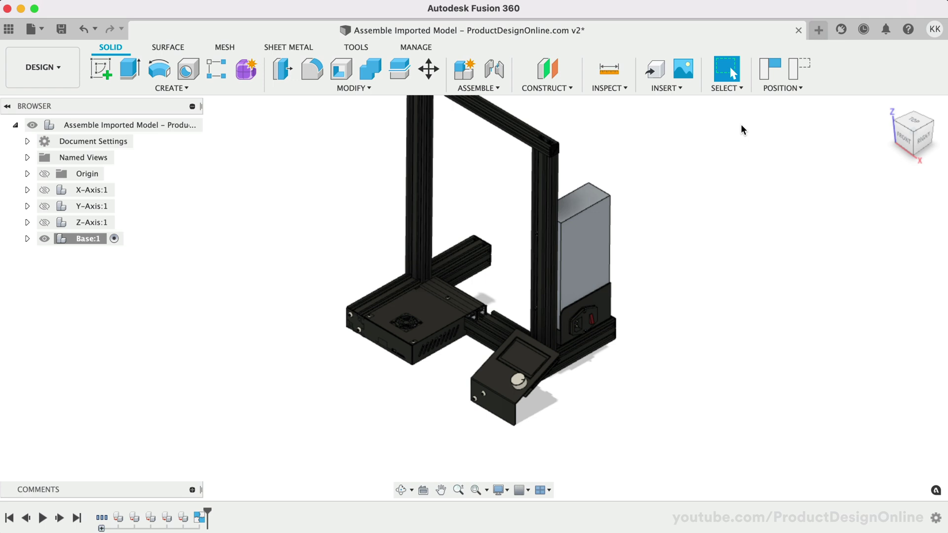
{"action": "left_click", "coordinate": [793, 74]}
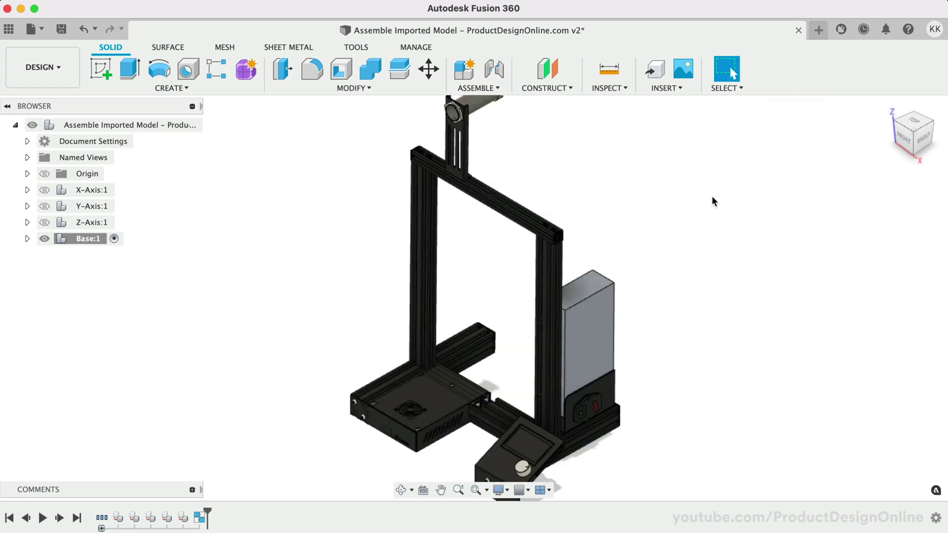
{"action": "key", "text": "F6"}
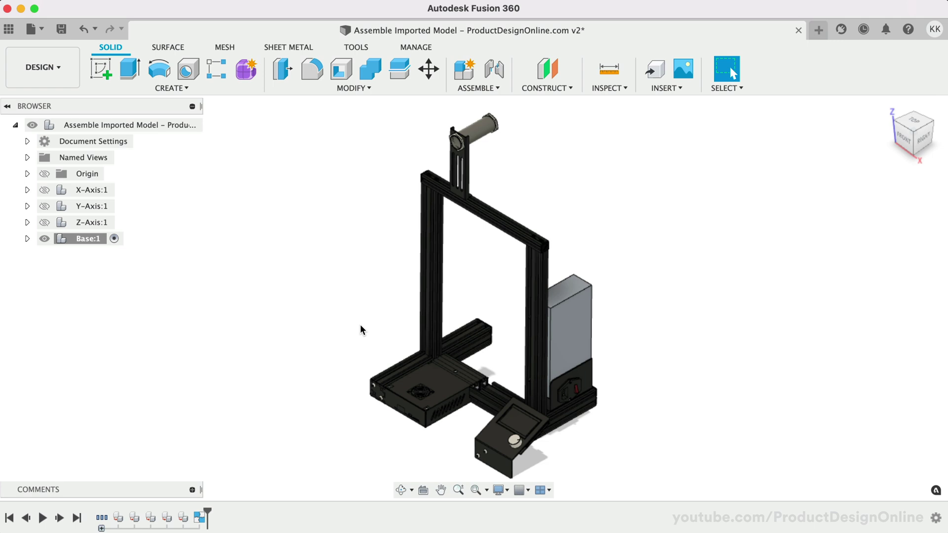
Expand Base:1 and Frame:1, then ground 4040-3 profile:1
{"action": "left_click", "coordinate": [493, 394]}
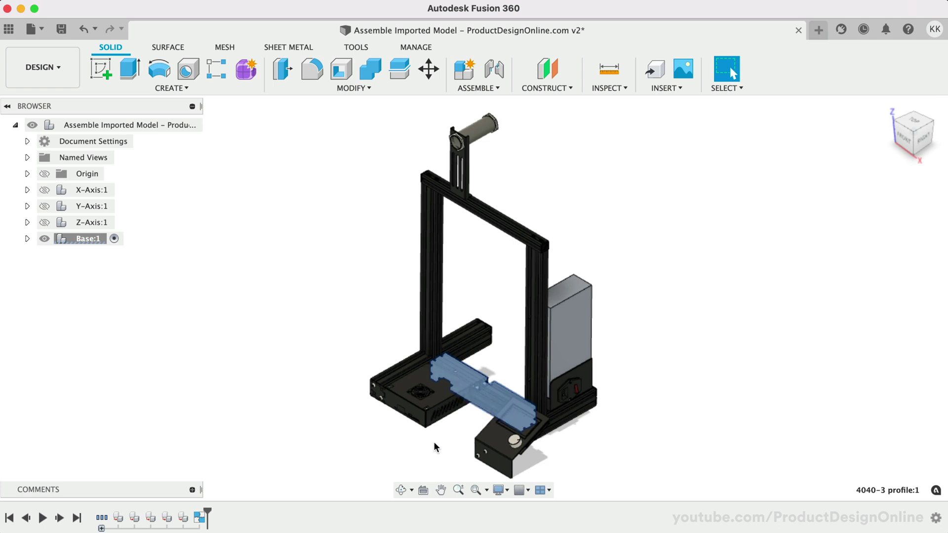
{"action": "left_click", "coordinate": [26, 239]}
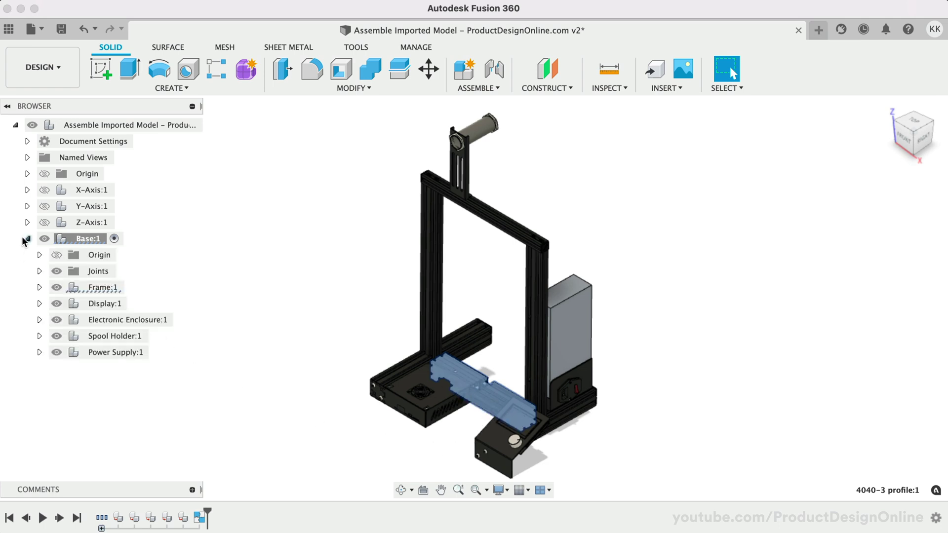
{"action": "left_click", "coordinate": [39, 288]}
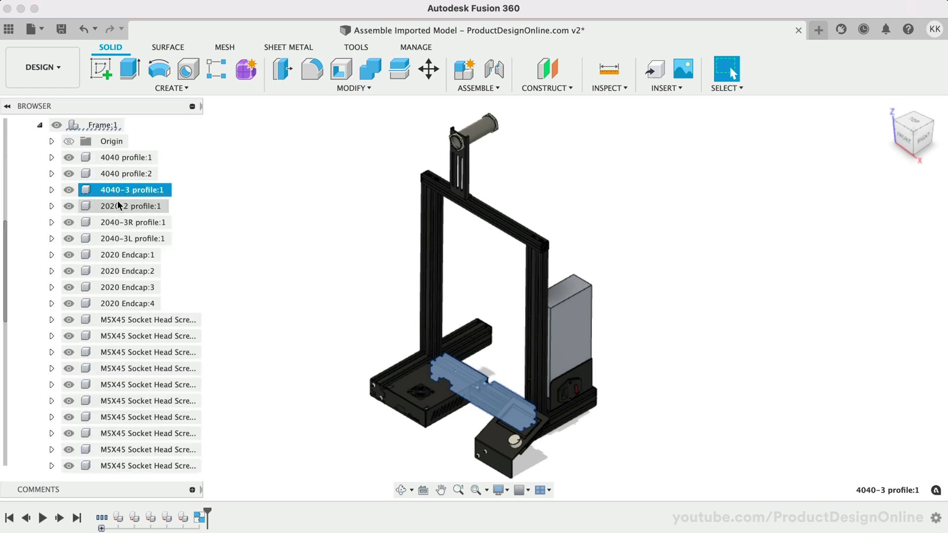
{"action": "right_click", "coordinate": [136, 193]}
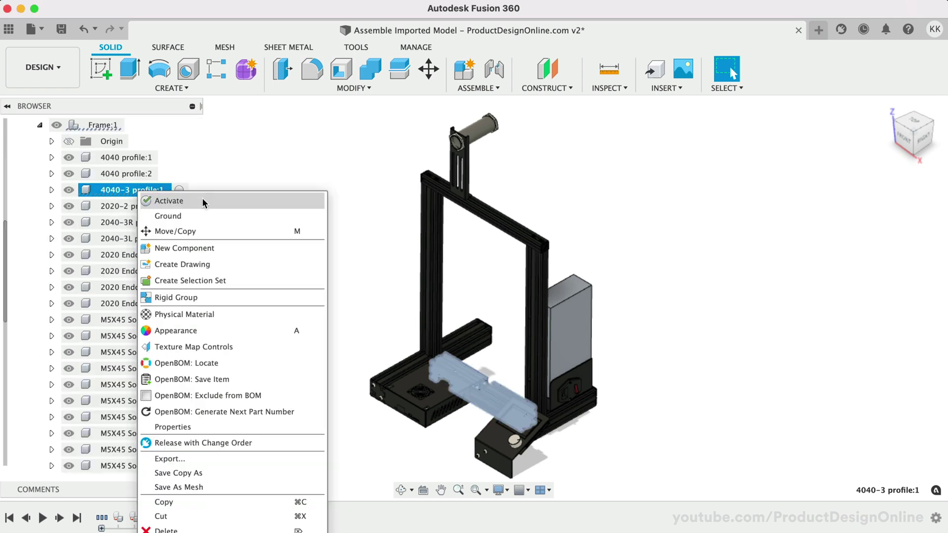
{"action": "left_click", "coordinate": [205, 215]}
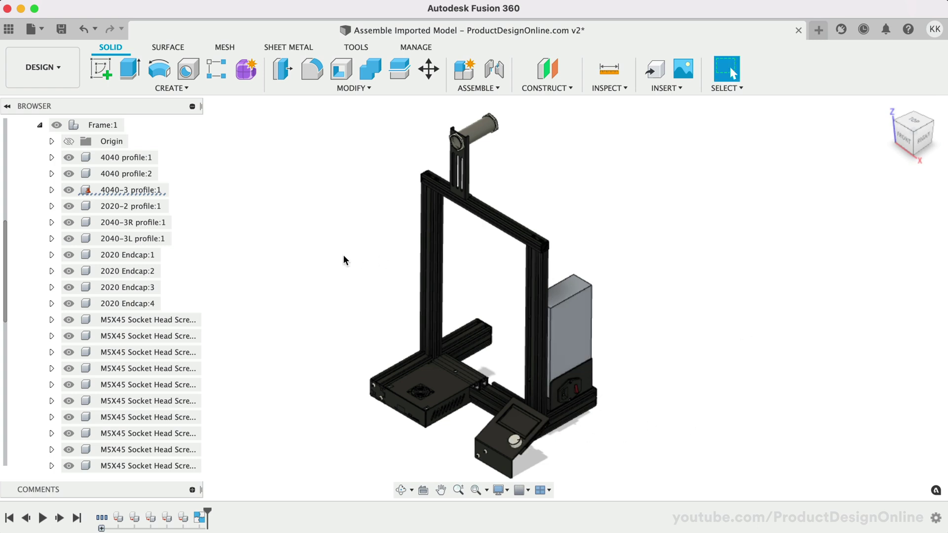
{"action": "scroll", "coordinate": [135, 256], "scroll_direction": "up", "scroll_amount": 5}
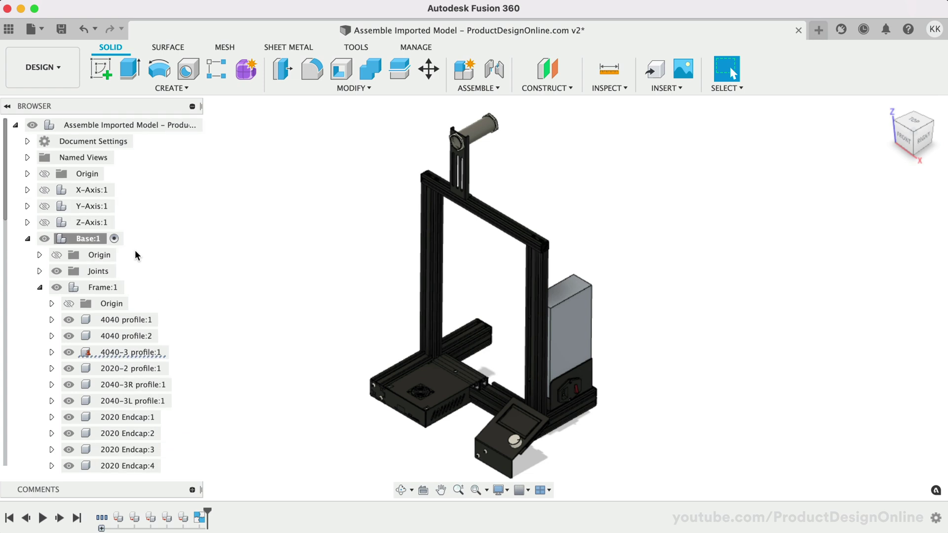
Collapse Frame:1 and Base:1 and activate the top-level assembly
{"action": "left_click", "coordinate": [39, 287]}
{"action": "left_click", "coordinate": [28, 239]}
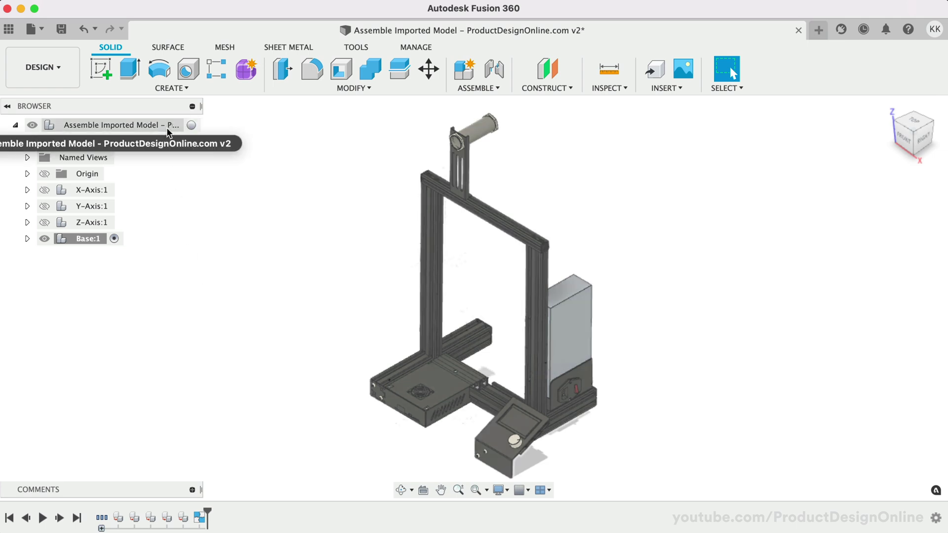
{"action": "left_click", "coordinate": [192, 127]}
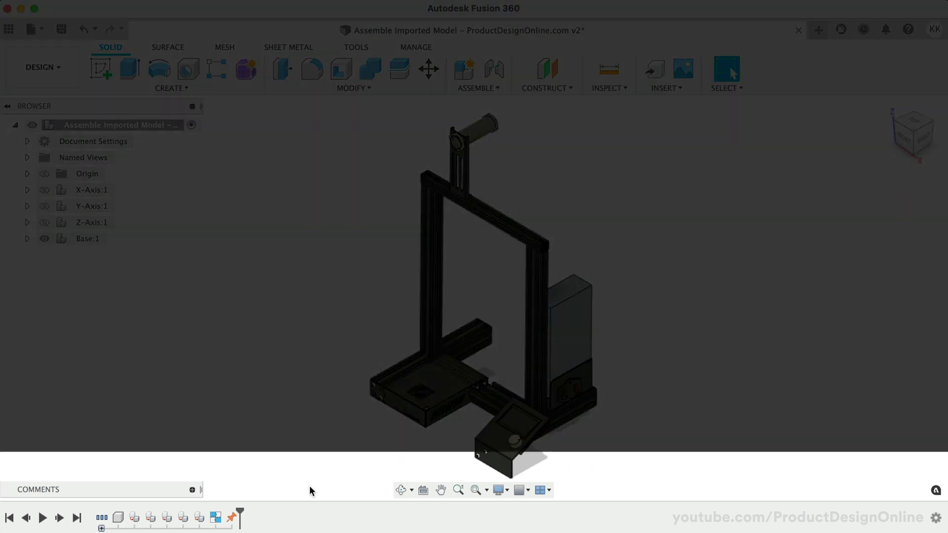
Inspect Ground1 in the timeline, test-drag the printer, and revert it to its original position
{"action": "left_click", "coordinate": [233, 518]}
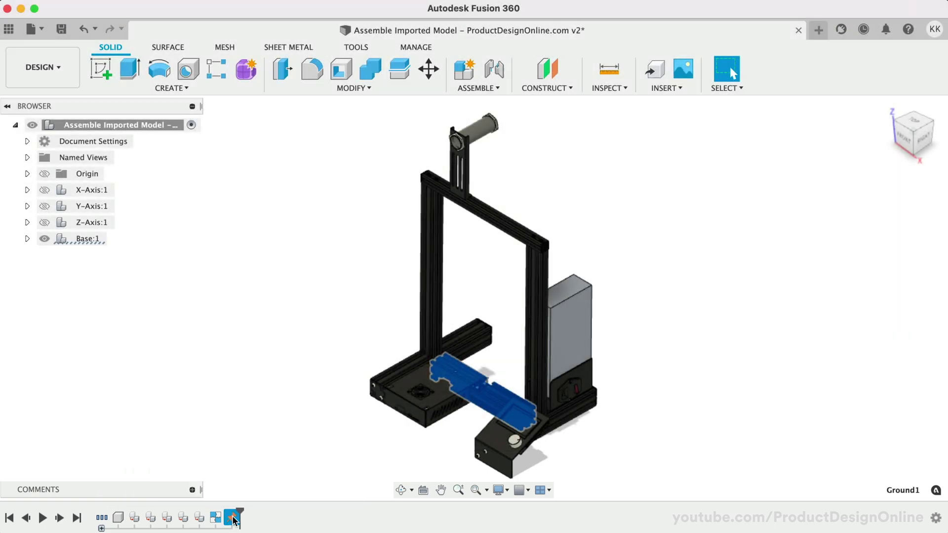
{"action": "key", "text": "Escape"}
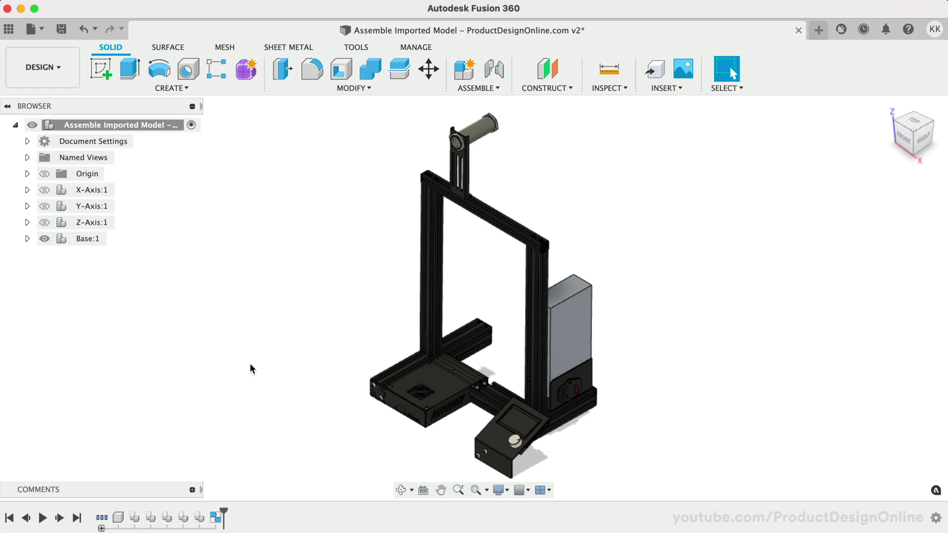
{"action": "left_click_drag", "start_coordinate": [560, 334], "coordinate": [542, 339]}
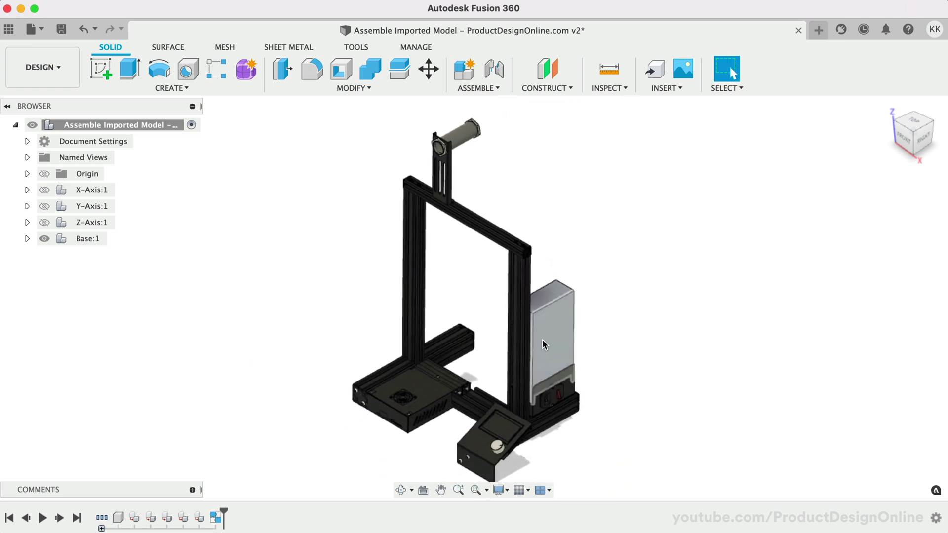
{"action": "left_click", "coordinate": [797, 74]}
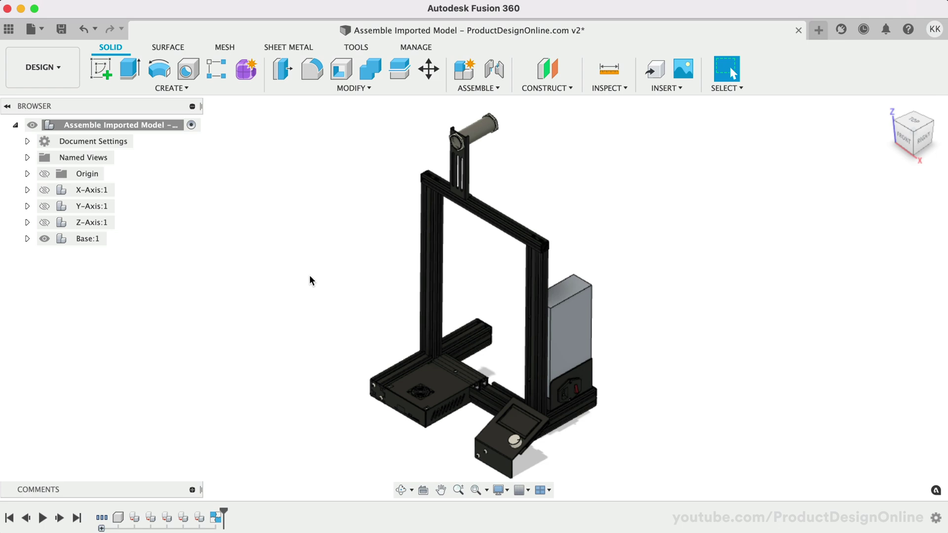
Join the rail profile to the second component with a Rigid as-built joint
{"action": "left_click", "coordinate": [464, 88]}
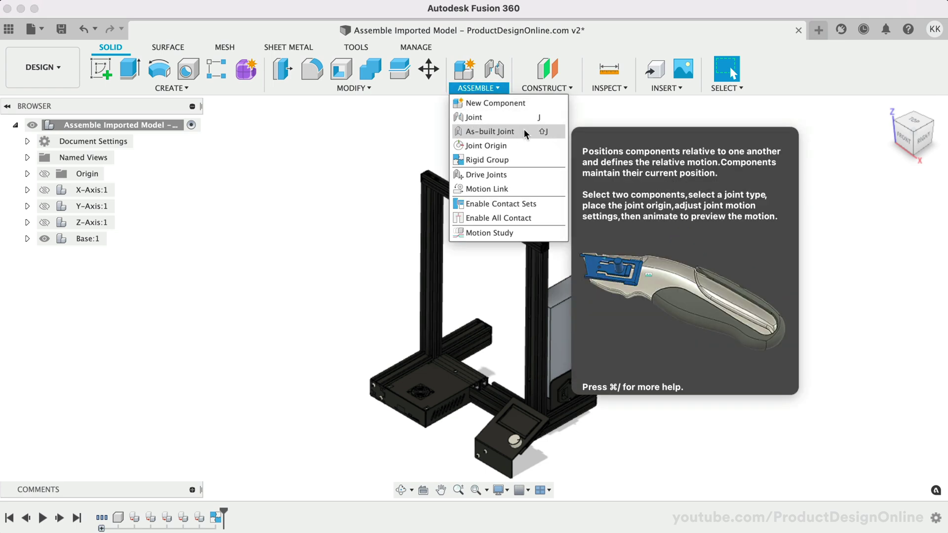
{"action": "left_click", "coordinate": [524, 132]}
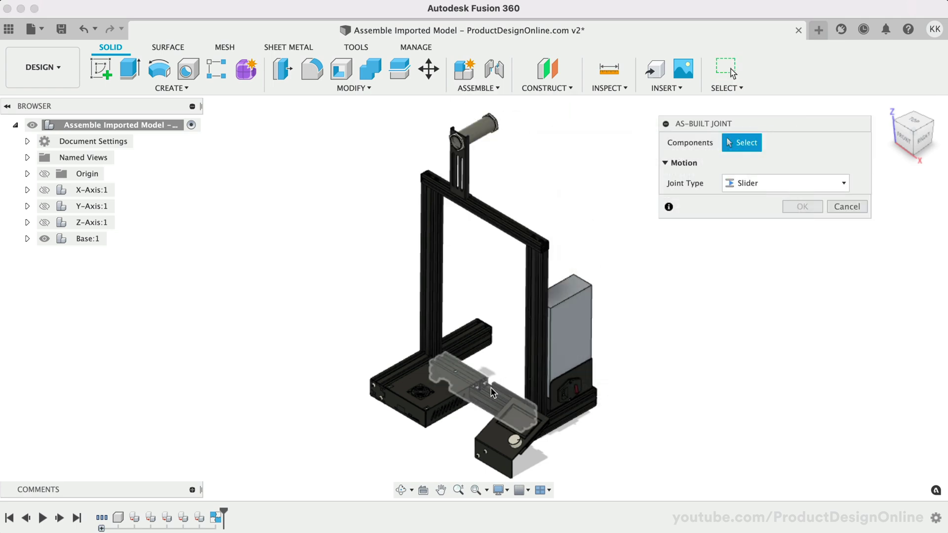
{"action": "left_click", "coordinate": [491, 391]}
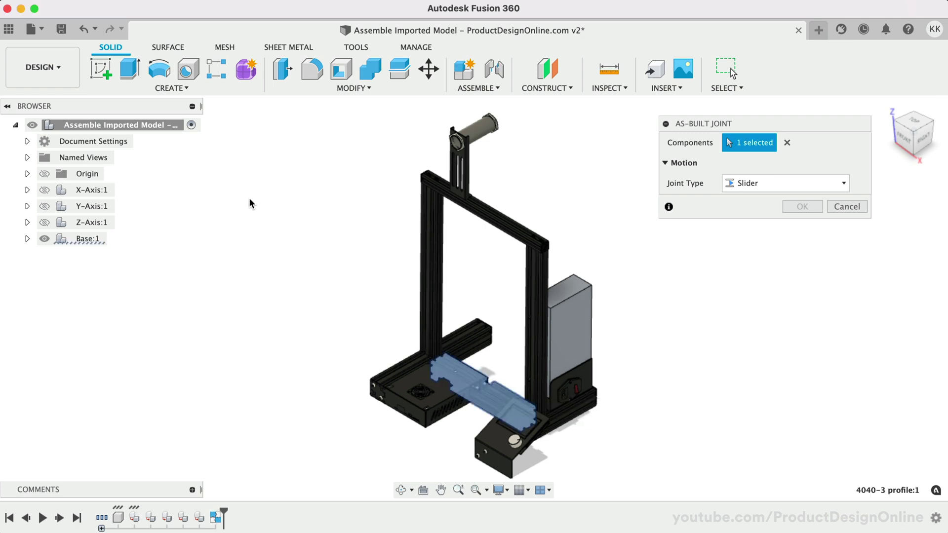
{"action": "left_click", "coordinate": [89, 175]}
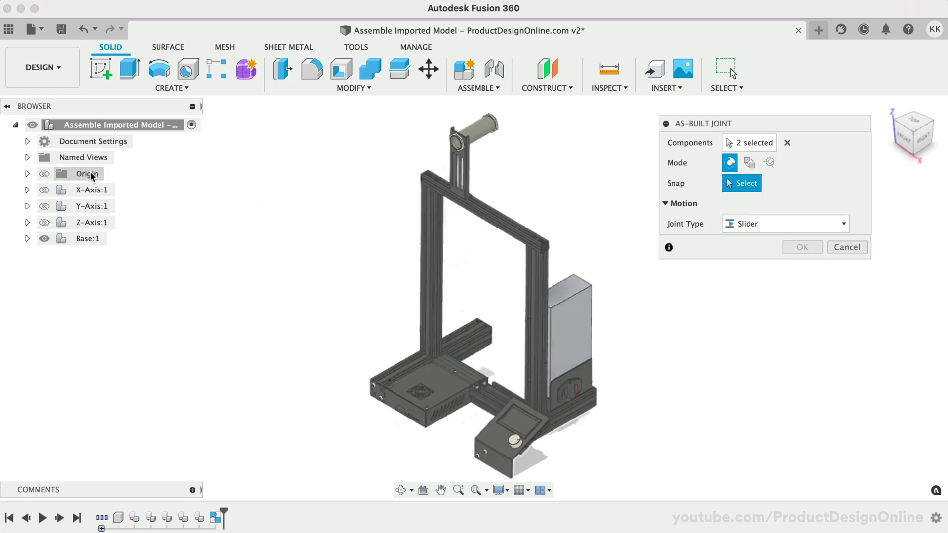
{"action": "left_click", "coordinate": [767, 223]}
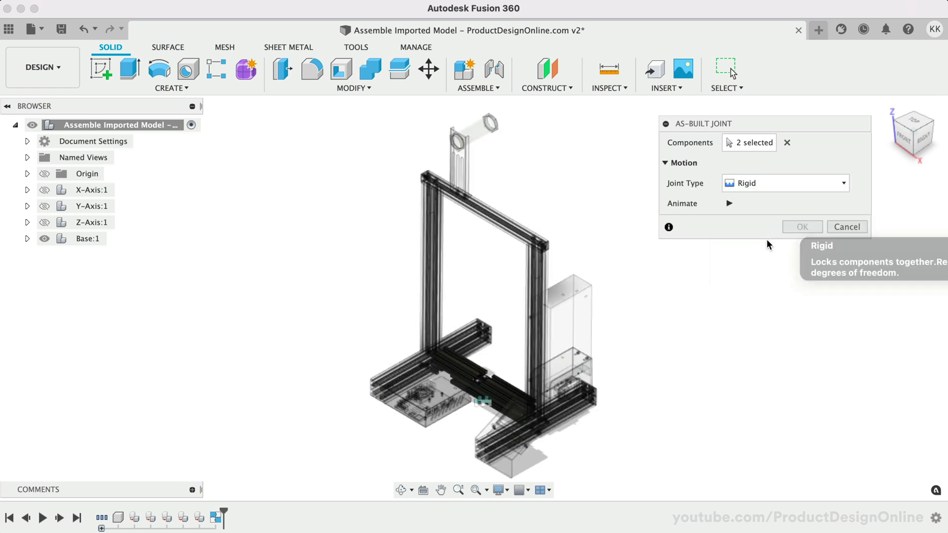
{"action": "left_click", "coordinate": [791, 228]}
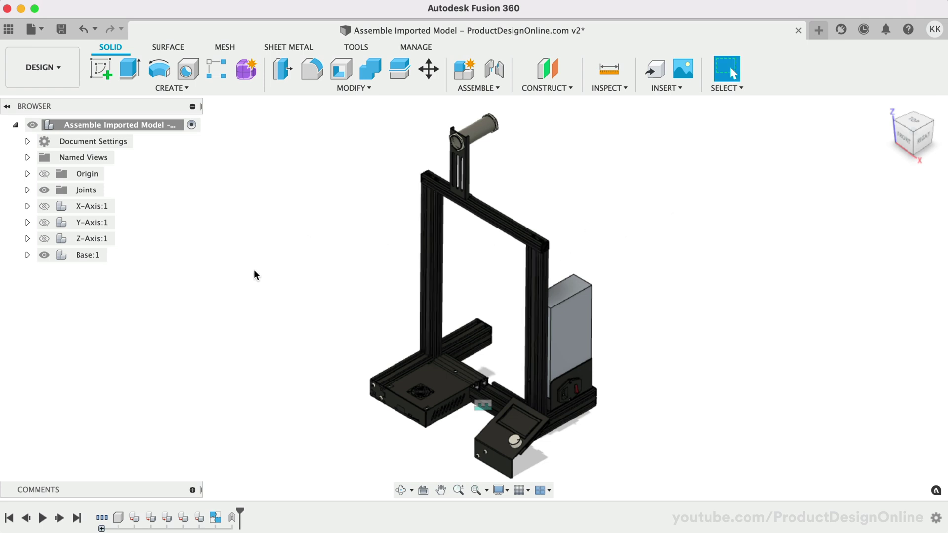
Isolate Y-Axis:1, fit it in view, and expand it to list the Bed, belt and motor
{"action": "right_click", "coordinate": [98, 226]}
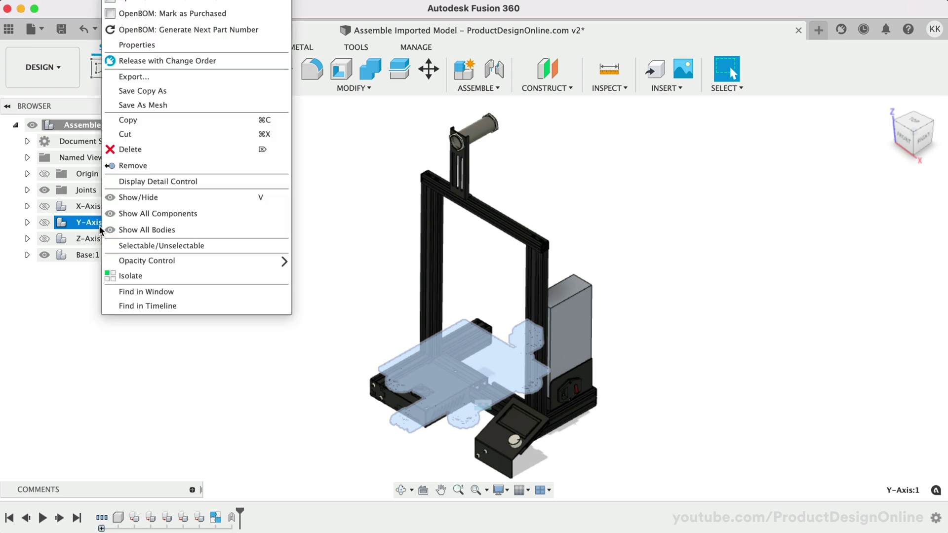
{"action": "left_click", "coordinate": [187, 279]}
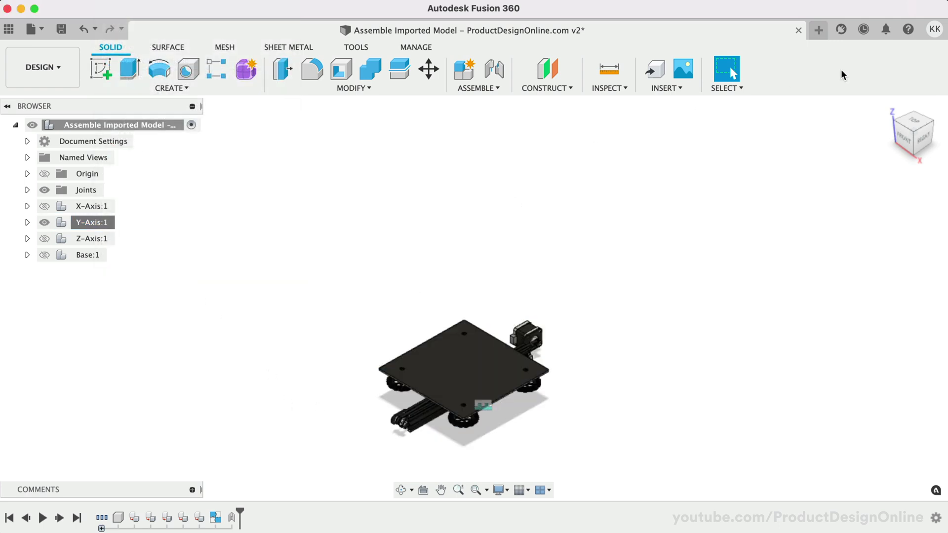
{"action": "left_click", "coordinate": [887, 103]}
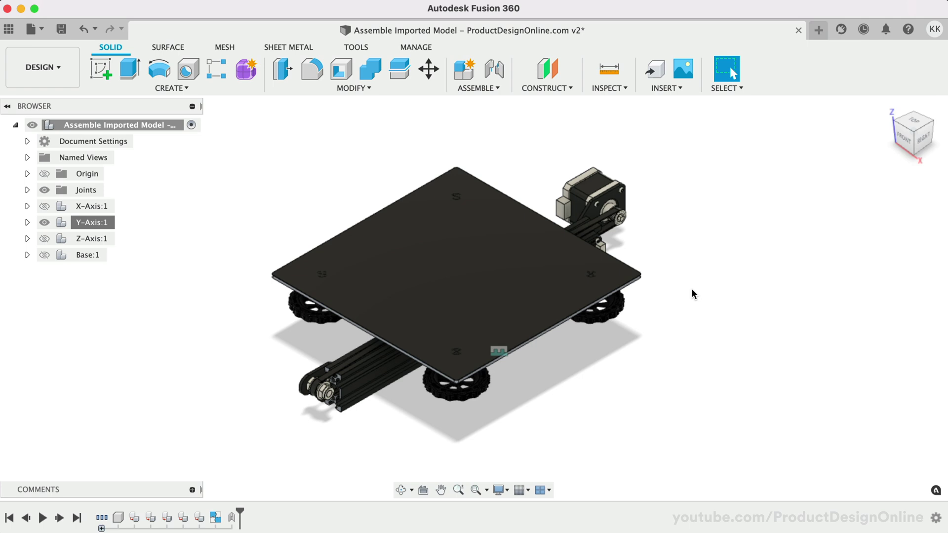
{"action": "scroll", "coordinate": [691, 288], "scroll_direction": "down", "scroll_amount": 5, "text": "shift"}
{"action": "scroll", "coordinate": [692, 295], "scroll_direction": "down", "scroll_amount": 5, "text": "shift"}
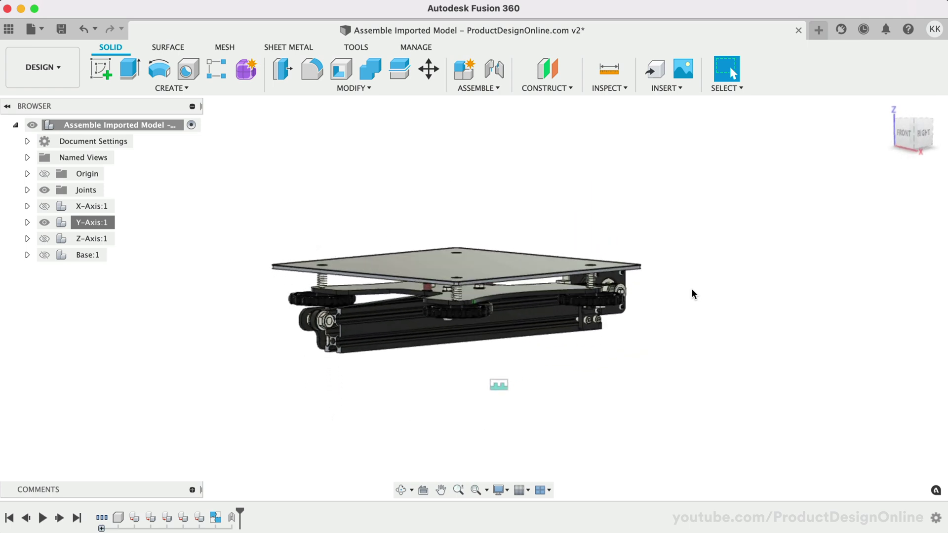
{"action": "scroll", "coordinate": [691, 295], "scroll_direction": "down", "scroll_amount": 2, "text": "shift"}
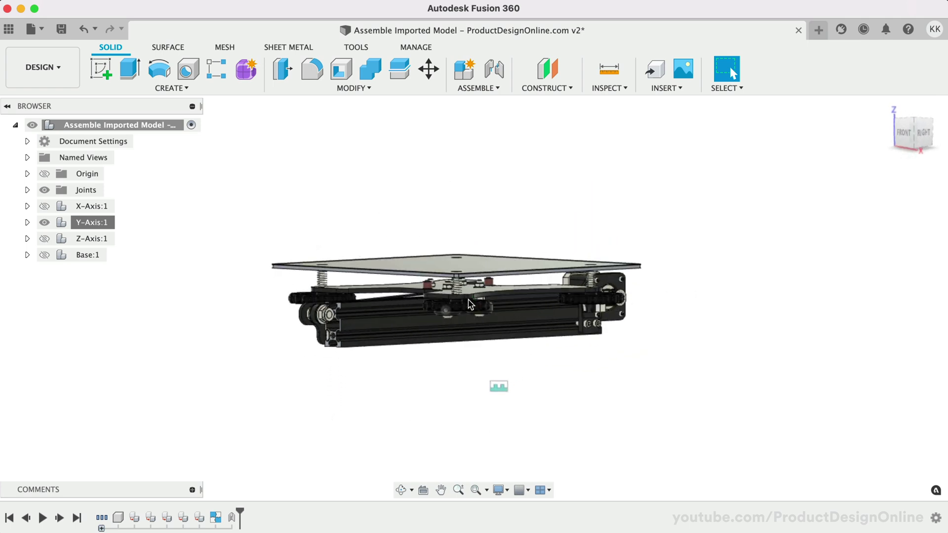
{"action": "scroll", "coordinate": [530, 362], "scroll_direction": "up", "scroll_amount": 1}
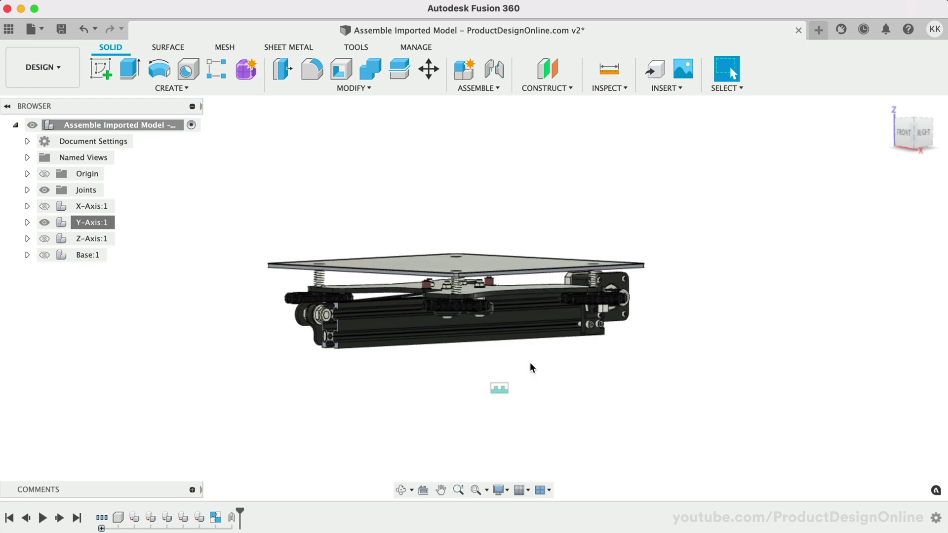
{"action": "scroll", "coordinate": [529, 362], "scroll_direction": "up", "scroll_amount": 2}
{"action": "scroll", "coordinate": [529, 362], "scroll_direction": "up", "scroll_amount": 2}
{"action": "scroll", "coordinate": [530, 362], "scroll_direction": "up", "scroll_amount": 2}
{"action": "scroll", "coordinate": [529, 362], "scroll_direction": "up", "scroll_amount": 2}
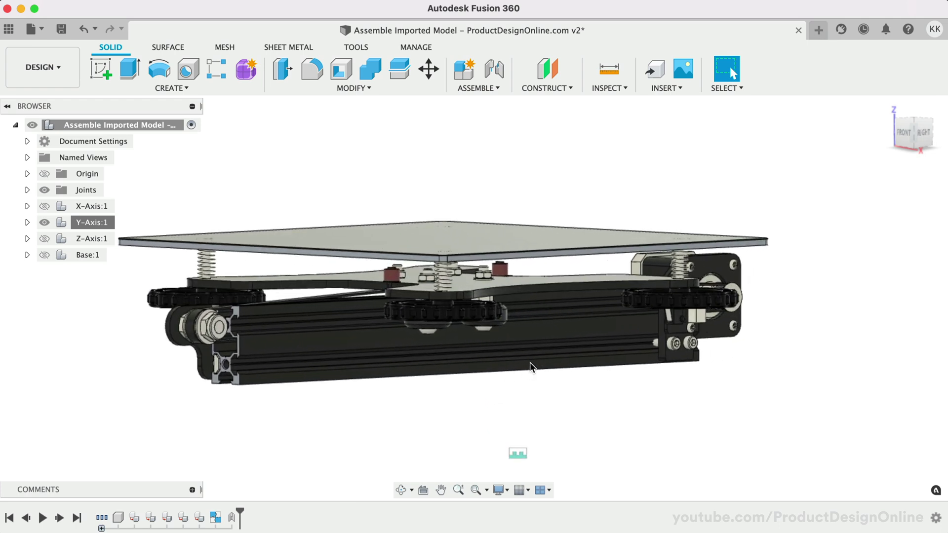
{"action": "scroll", "coordinate": [530, 362], "scroll_direction": "up", "scroll_amount": 1}
{"action": "scroll", "coordinate": [530, 368], "scroll_direction": "left", "scroll_amount": 2}
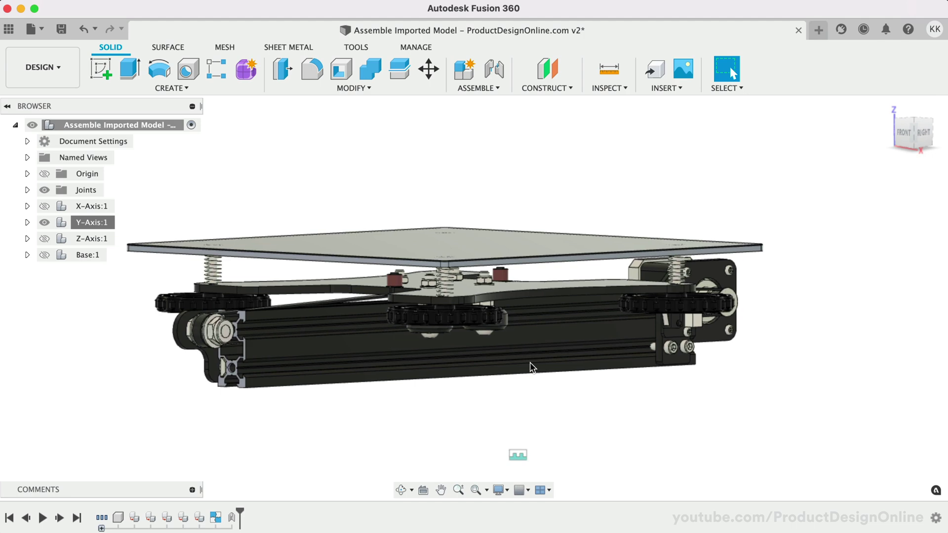
{"action": "scroll", "coordinate": [530, 367], "scroll_direction": "left", "scroll_amount": 1}
{"action": "scroll", "coordinate": [530, 368], "scroll_direction": "left", "scroll_amount": 1}
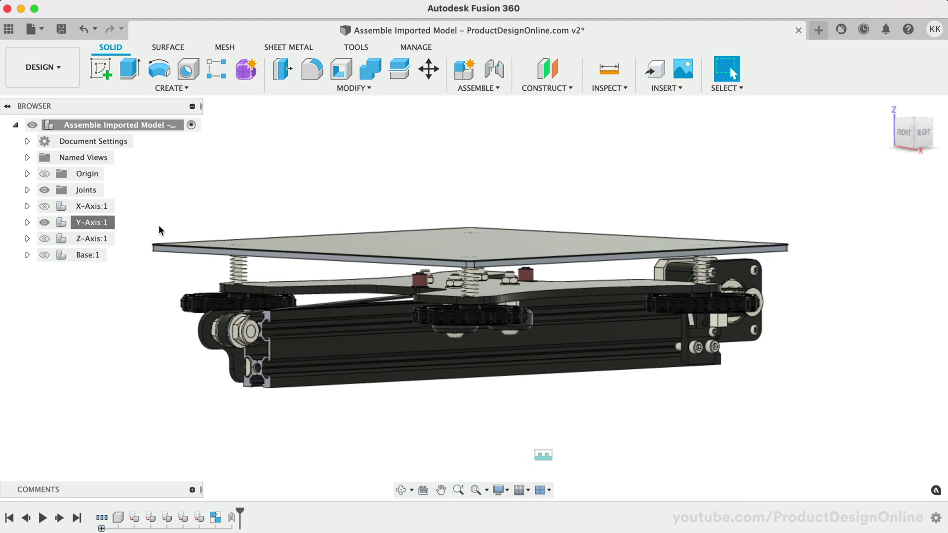
{"action": "left_click", "coordinate": [27, 222]}
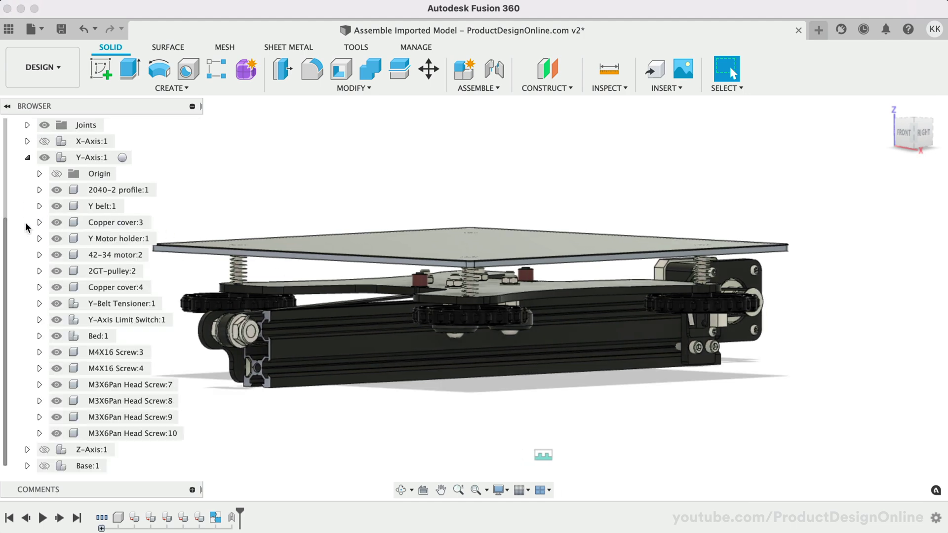
Isolate Bed:1 and return to the Home isometric view with F6
{"action": "right_click", "coordinate": [92, 337]}
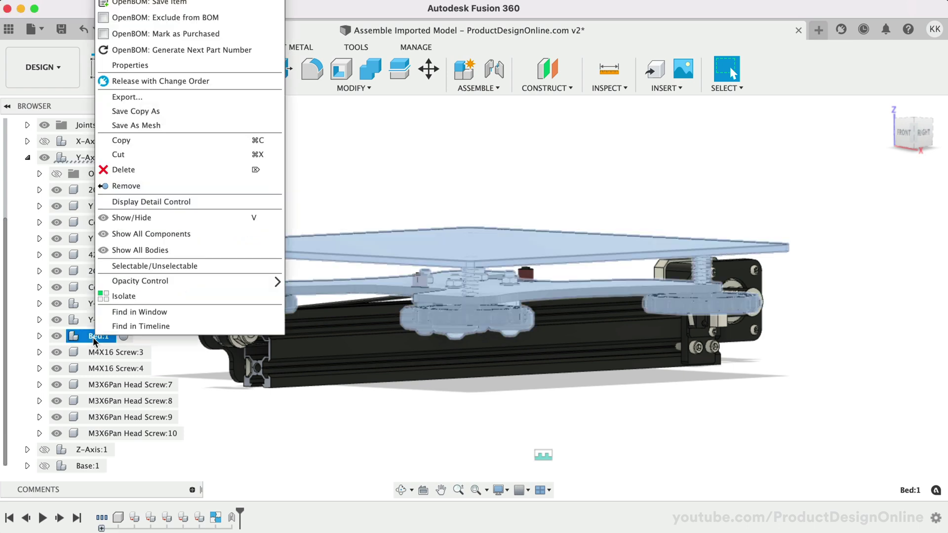
{"action": "left_click", "coordinate": [166, 296]}
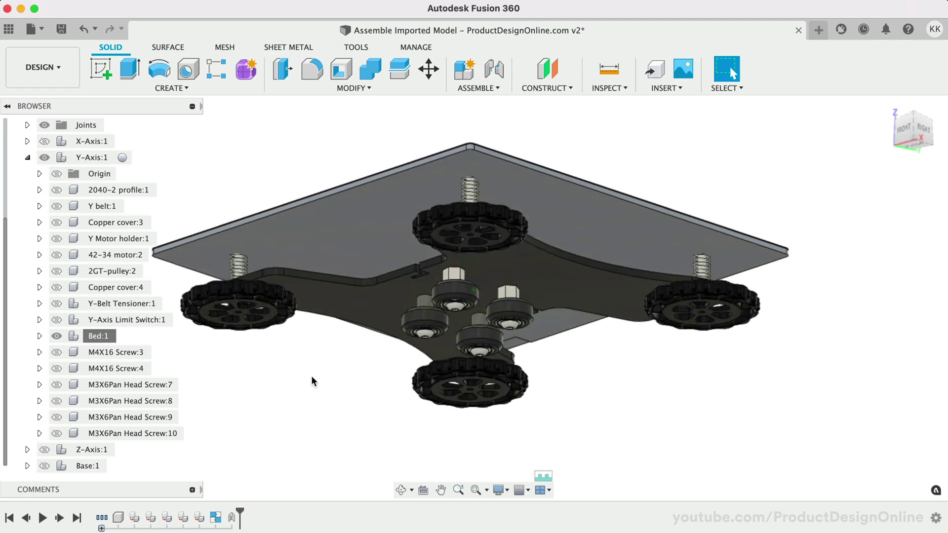
{"action": "key", "text": "F6"}
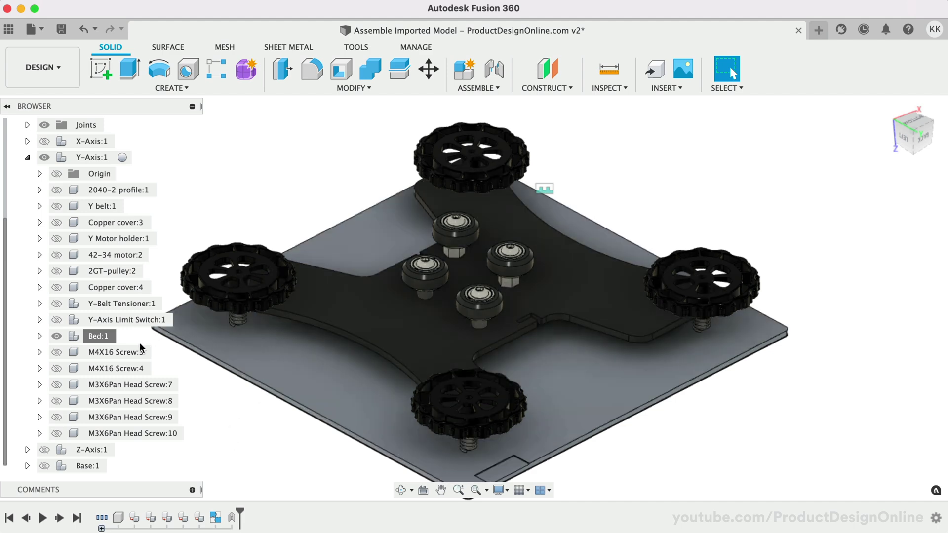
Activate the Bed component and window-select all of its parts
{"action": "left_click", "coordinate": [103, 337]}
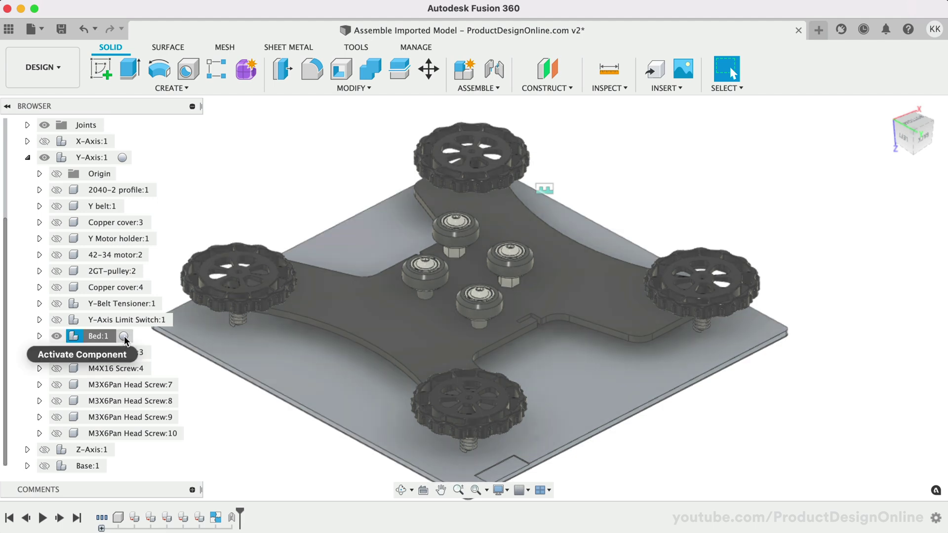
{"action": "left_click", "coordinate": [124, 336]}
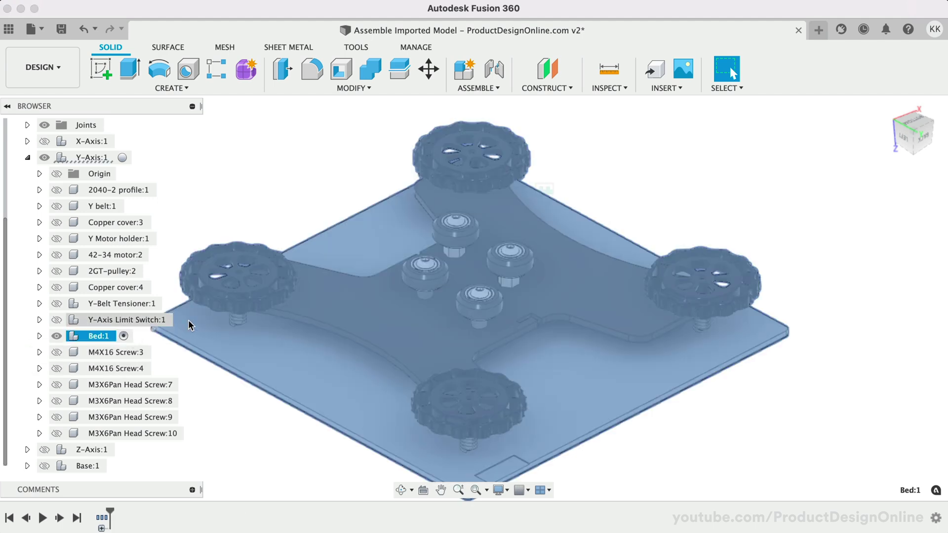
{"action": "left_click", "coordinate": [285, 204]}
{"action": "scroll", "coordinate": [569, 286], "scroll_direction": "down", "scroll_amount": 3}
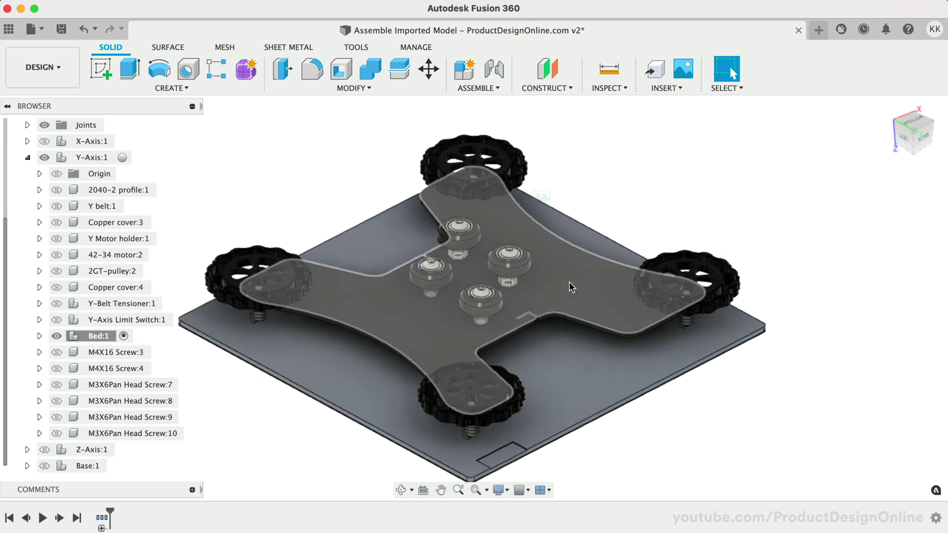
{"action": "left_click_drag", "start_coordinate": [213, 136], "coordinate": [757, 470]}
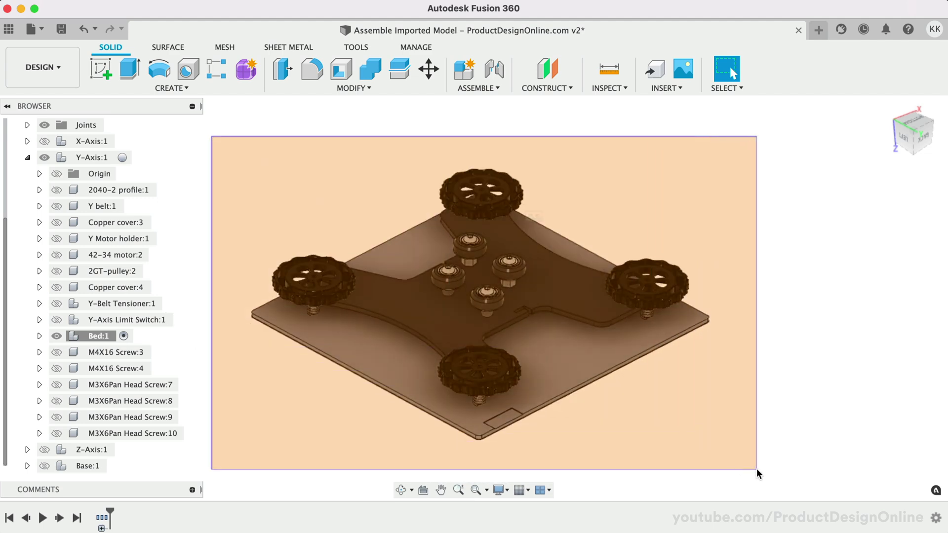
{"action": "left_click_drag", "start_coordinate": [756, 469], "coordinate": [756, 470]}
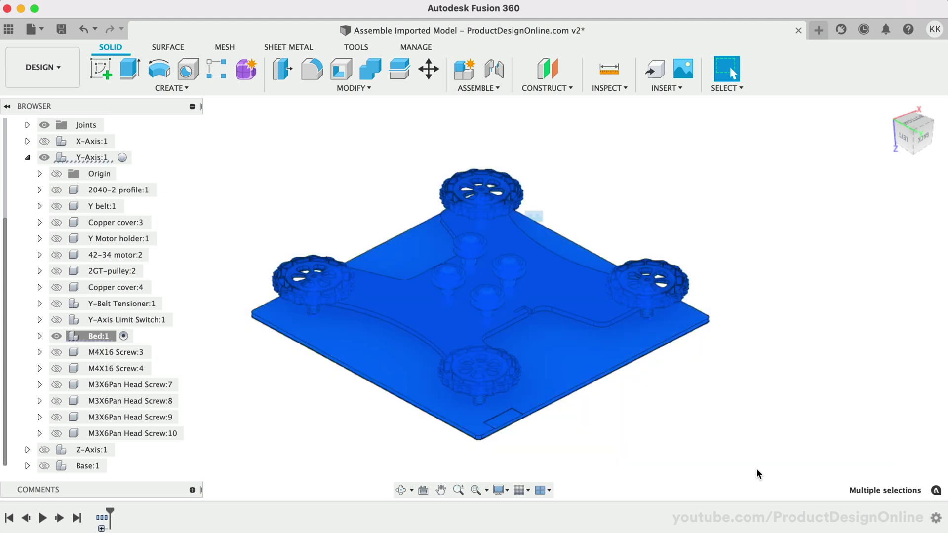
Create RigidGroup1 from the Bed:1 parts, excluding the four ASM Roller components
{"action": "left_click", "coordinate": [478, 88]}
{"action": "left_click", "coordinate": [482, 157]}
{"action": "left_click", "coordinate": [41, 338]}
{"action": "scroll", "coordinate": [121, 349], "scroll_direction": "down", "scroll_amount": 5}
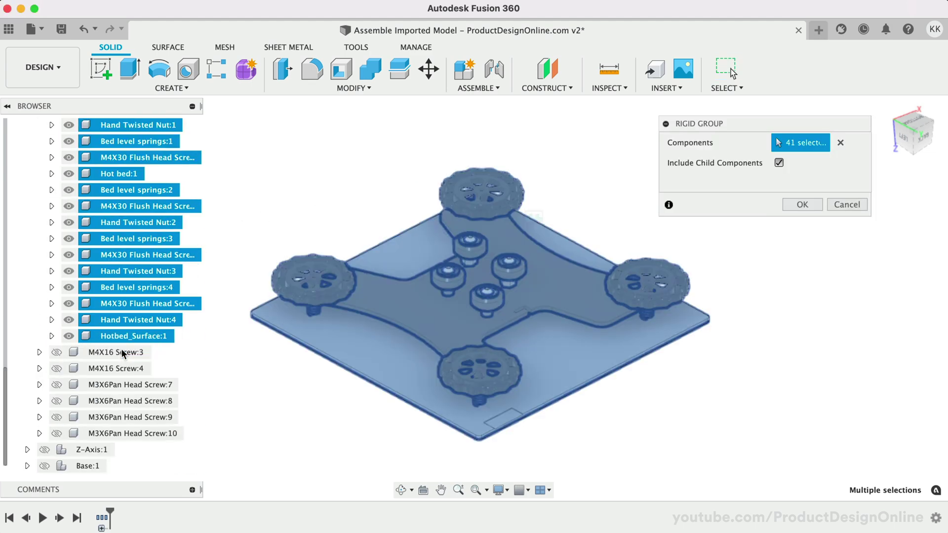
{"action": "scroll", "coordinate": [121, 349], "scroll_direction": "up", "scroll_amount": 5}
{"action": "left_click", "coordinate": [445, 286]}
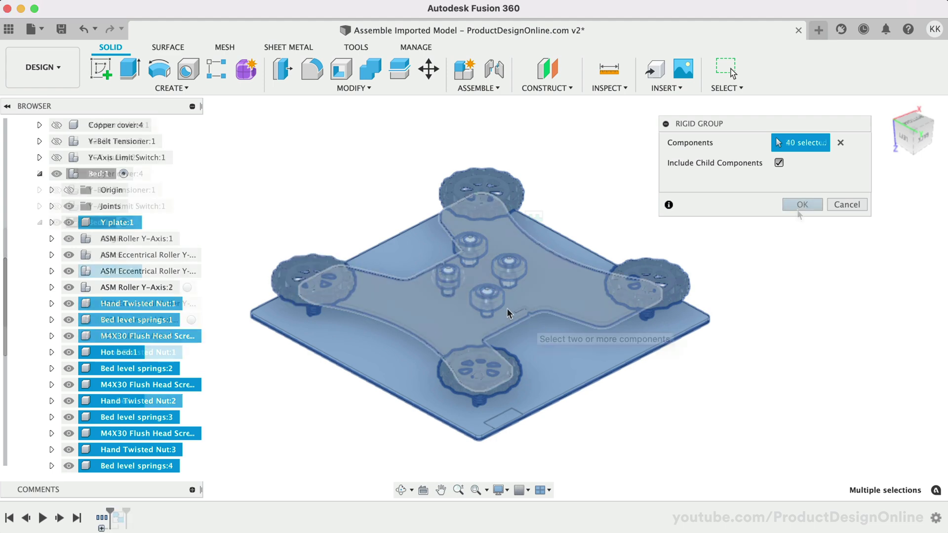
{"action": "left_click", "coordinate": [798, 211]}
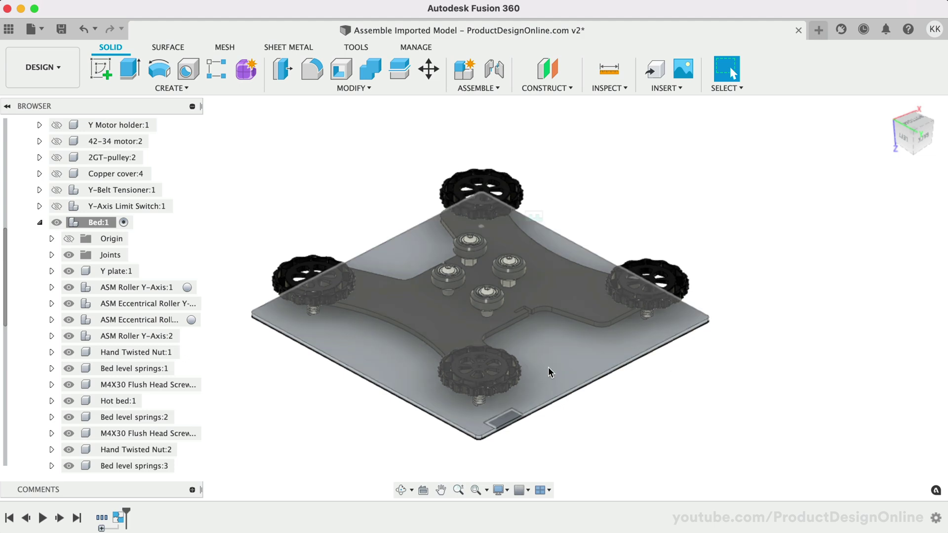
Drag the bed to check it moves as one, then review RigidGroup1 without changes
{"action": "mouse_move", "coordinate": [548, 366]}
{"action": "left_mouse_down"}
{"action": "mouse_move", "coordinate": [589, 349]}
{"action": "mouse_move", "coordinate": [804, 303]}
{"action": "mouse_move", "coordinate": [793, 280]}
{"action": "left_mouse_up"}
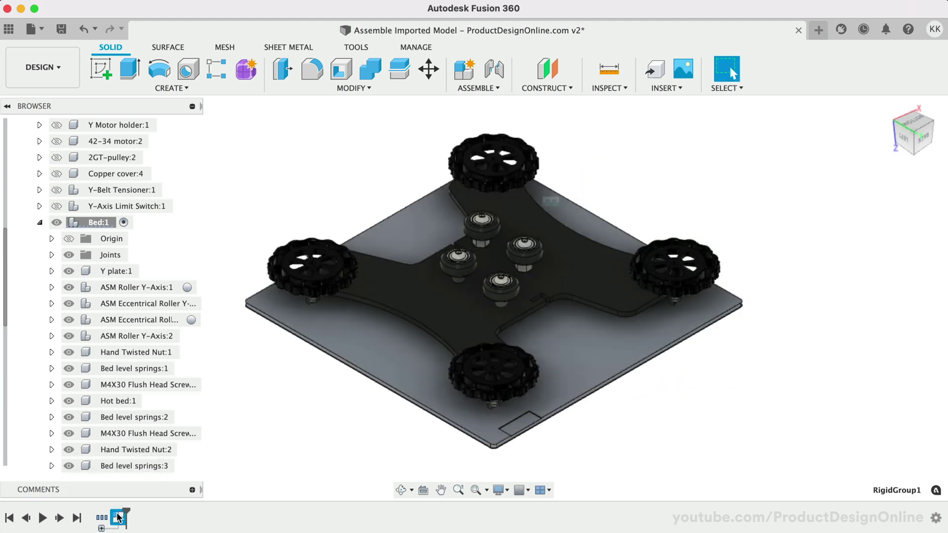
{"action": "double_click", "coordinate": [118, 517]}
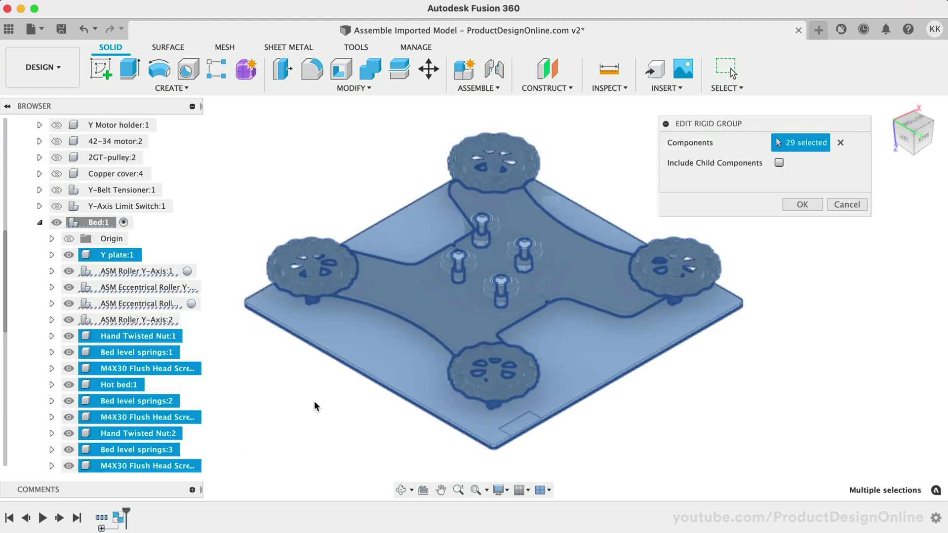
{"action": "left_click", "coordinate": [850, 203]}
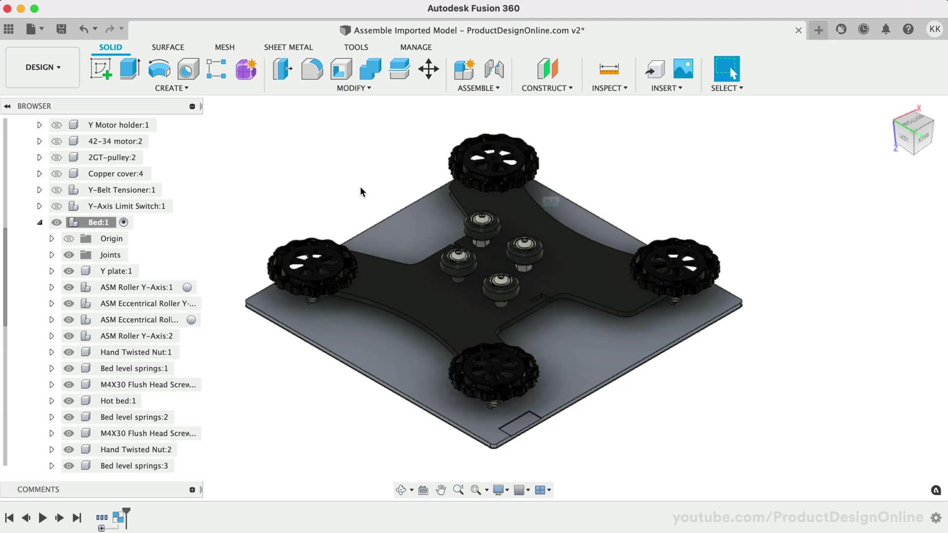
{"action": "scroll", "coordinate": [360, 191], "scroll_direction": "up", "scroll_amount": 1}
{"action": "scroll", "coordinate": [360, 192], "scroll_direction": "up", "scroll_amount": 1}
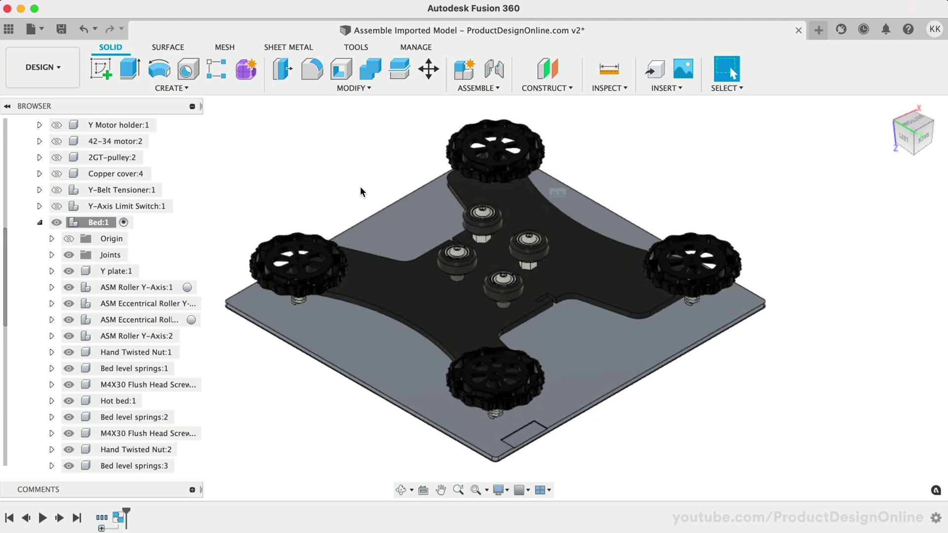
{"action": "scroll", "coordinate": [360, 192], "scroll_direction": "up", "scroll_amount": 2}
{"action": "scroll", "coordinate": [360, 191], "scroll_direction": "up", "scroll_amount": 2}
{"action": "scroll", "coordinate": [360, 191], "scroll_direction": "up", "scroll_amount": 1}
{"action": "scroll", "coordinate": [360, 191], "scroll_direction": "up", "scroll_amount": 1}
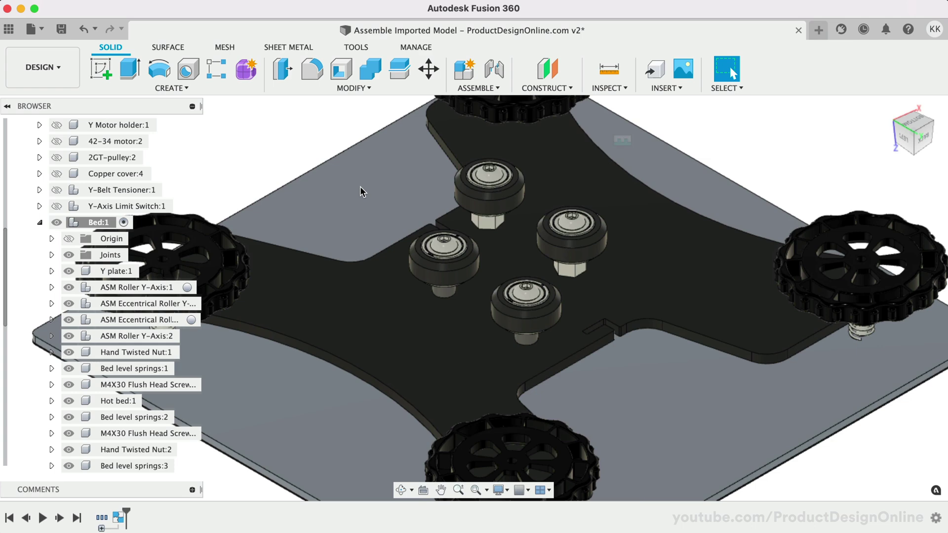
{"action": "scroll", "coordinate": [446, 124], "scroll_direction": "up", "scroll_amount": 1}
Add a revolute as-built joint to the front roller, with its origin at the roller centre
{"action": "left_click", "coordinate": [475, 88]}
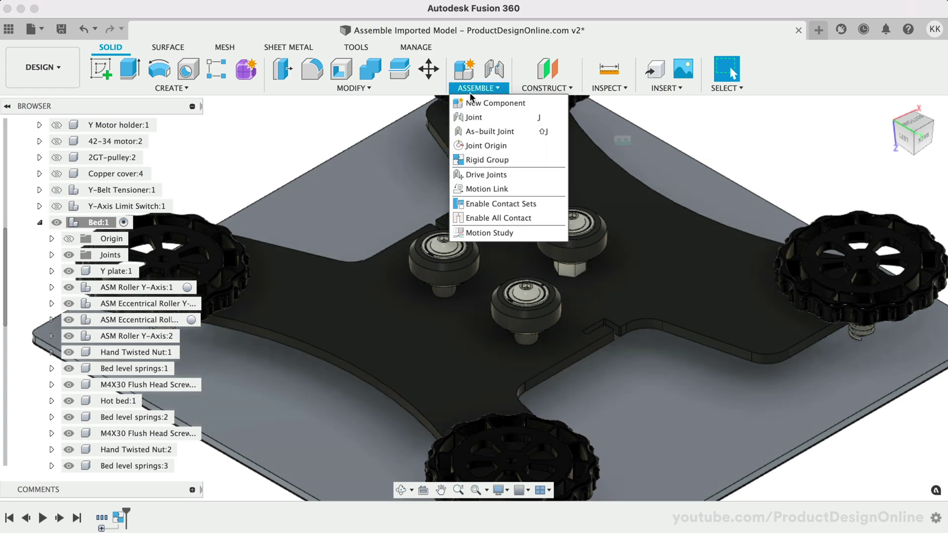
{"action": "left_click", "coordinate": [472, 132]}
{"action": "left_click", "coordinate": [773, 184]}
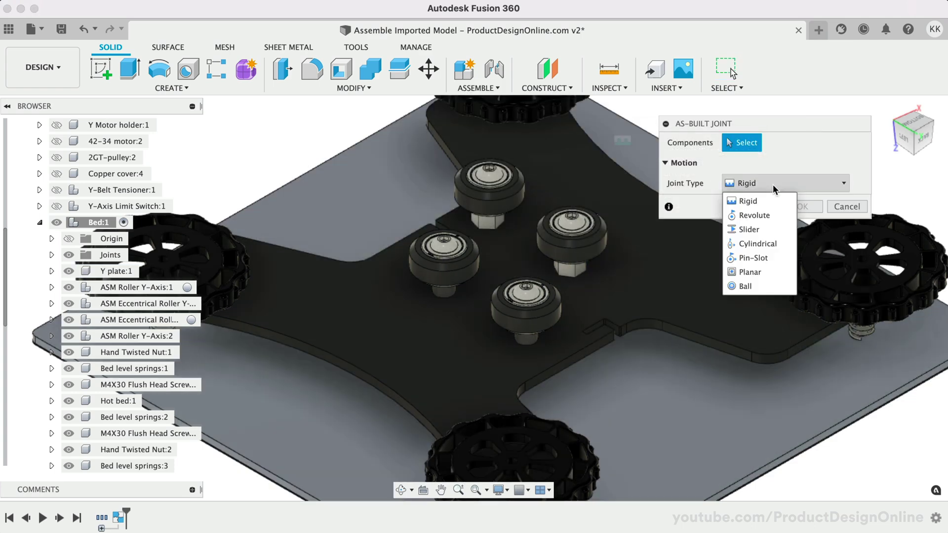
{"action": "left_click", "coordinate": [769, 214]}
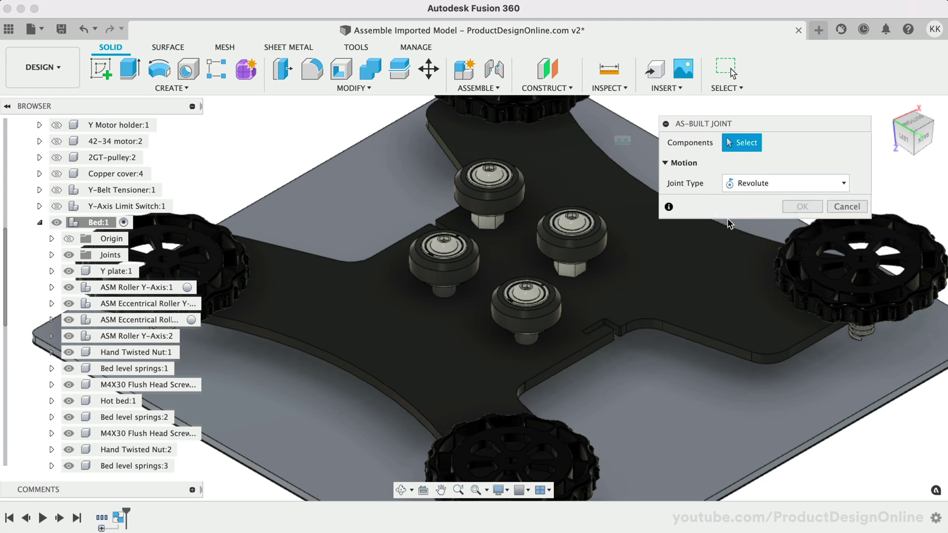
{"action": "left_click", "coordinate": [543, 292]}
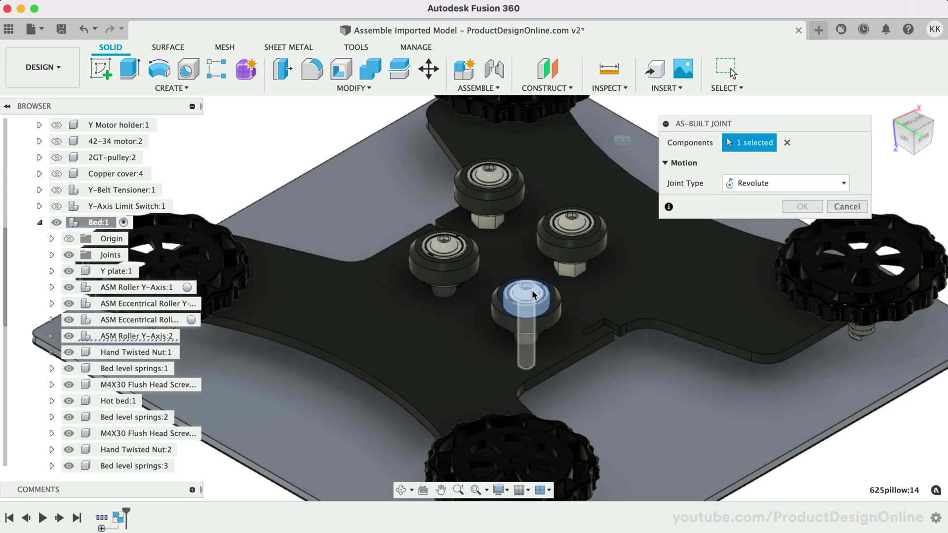
{"action": "left_click", "coordinate": [532, 292]}
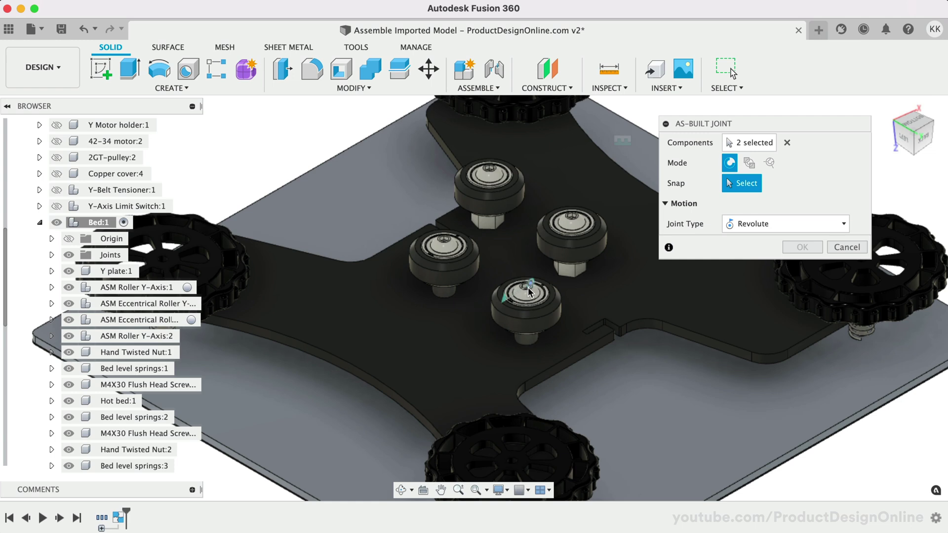
{"action": "left_click", "coordinate": [526, 296]}
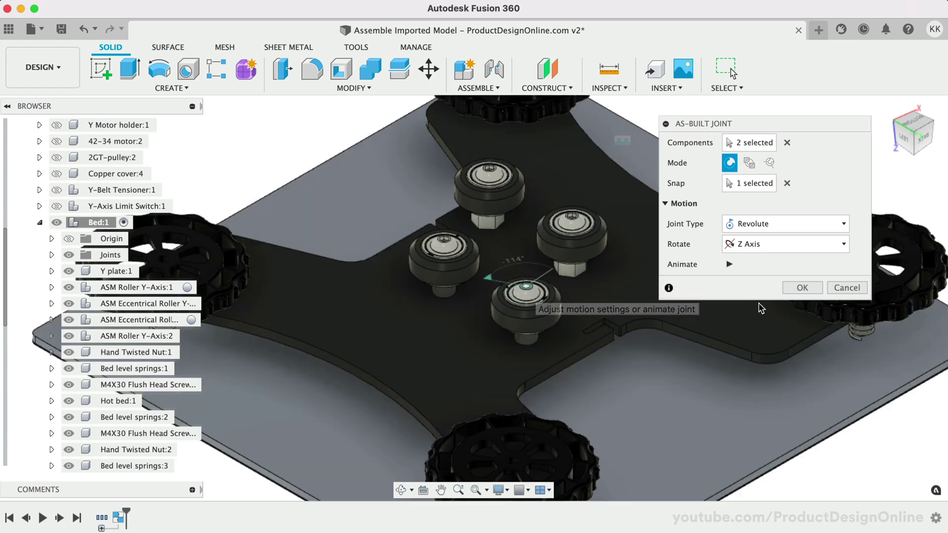
{"action": "left_click", "coordinate": [792, 286]}
Repeat the revolute as-built joint on a second roller using 625pillow:13
{"action": "left_click", "coordinate": [709, 301]}
{"action": "right_click", "coordinate": [709, 302]}
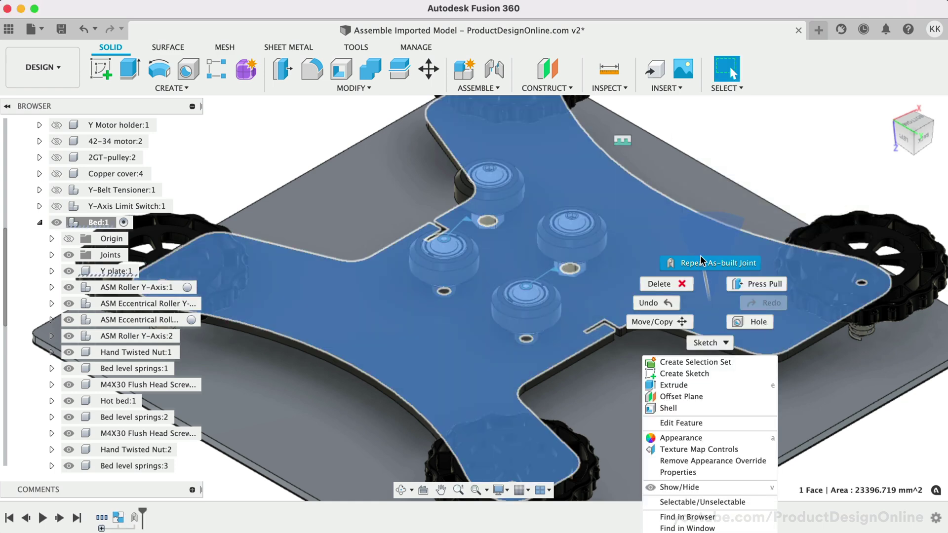
{"action": "left_click", "coordinate": [701, 261]}
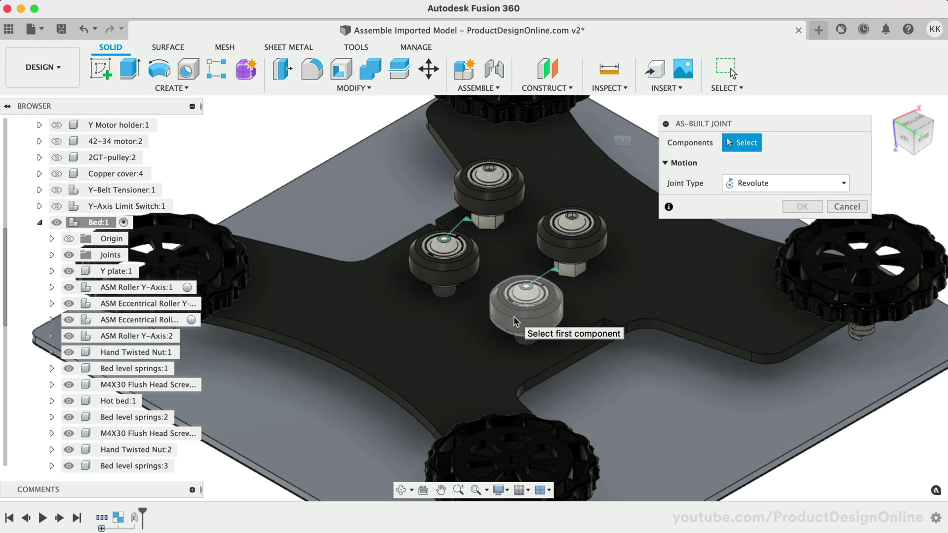
{"action": "left_click", "coordinate": [516, 321]}
{"action": "left_click", "coordinate": [533, 369]}
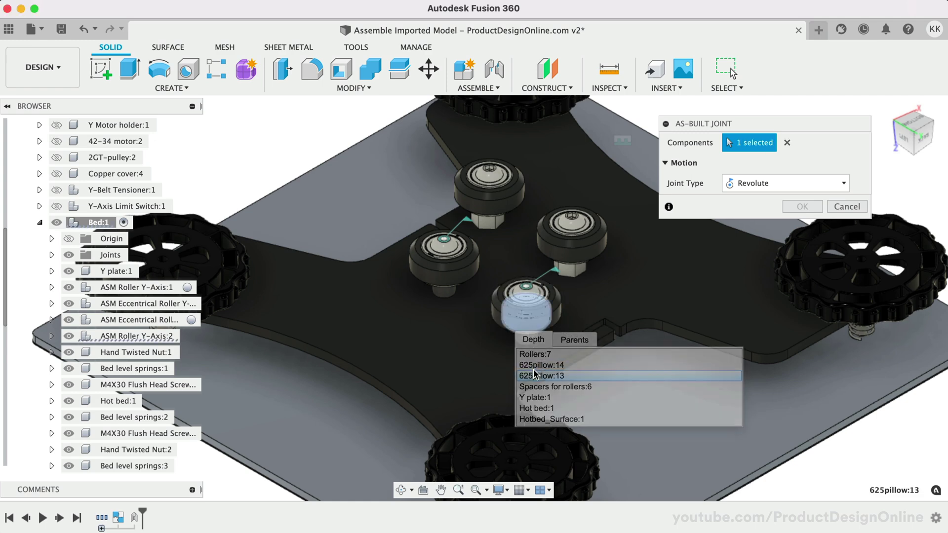
{"action": "left_click", "coordinate": [534, 371]}
{"action": "left_click", "coordinate": [525, 306]}
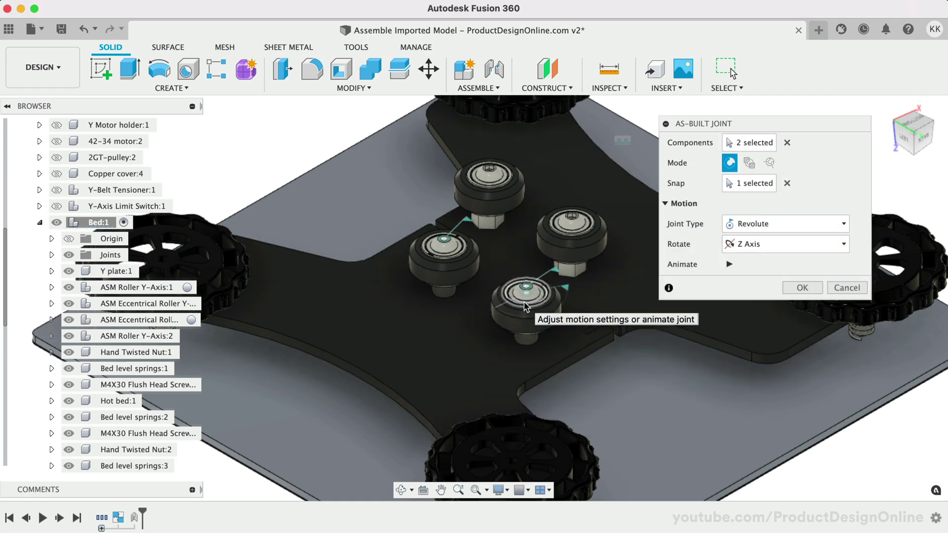
{"action": "left_click", "coordinate": [803, 288]}
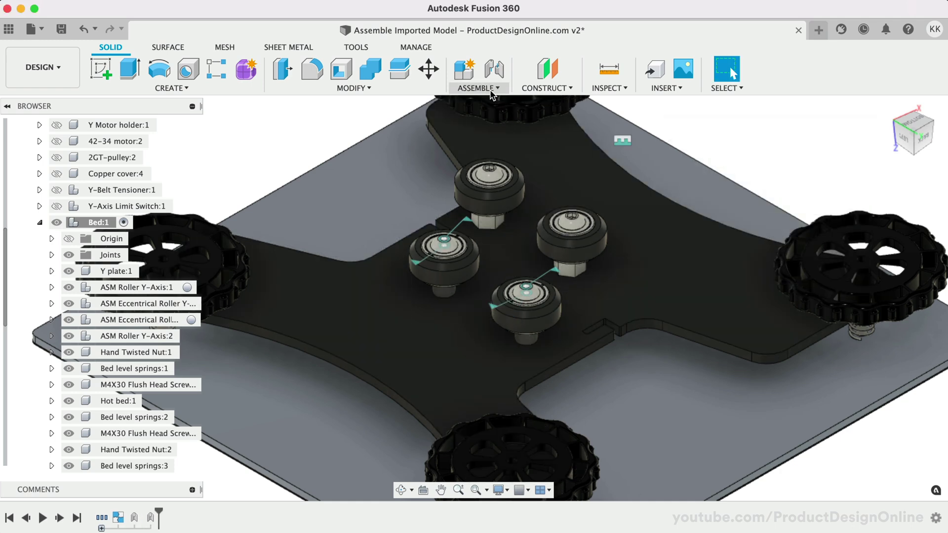
Fix the front roller's two parts with a Rigid as-built joint, previewed with Animate
{"action": "left_click", "coordinate": [476, 87]}
{"action": "left_click", "coordinate": [489, 131]}
{"action": "left_click", "coordinate": [738, 182]}
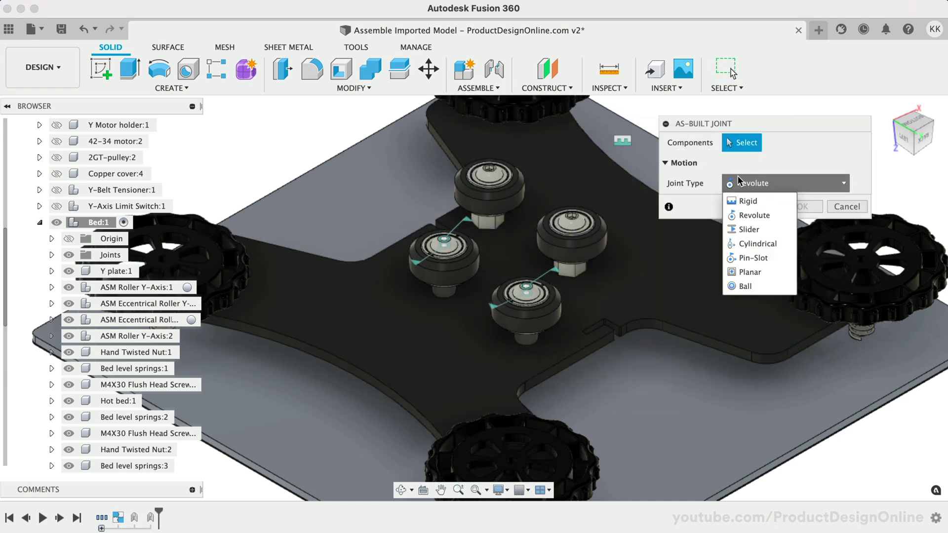
{"action": "left_click", "coordinate": [748, 200]}
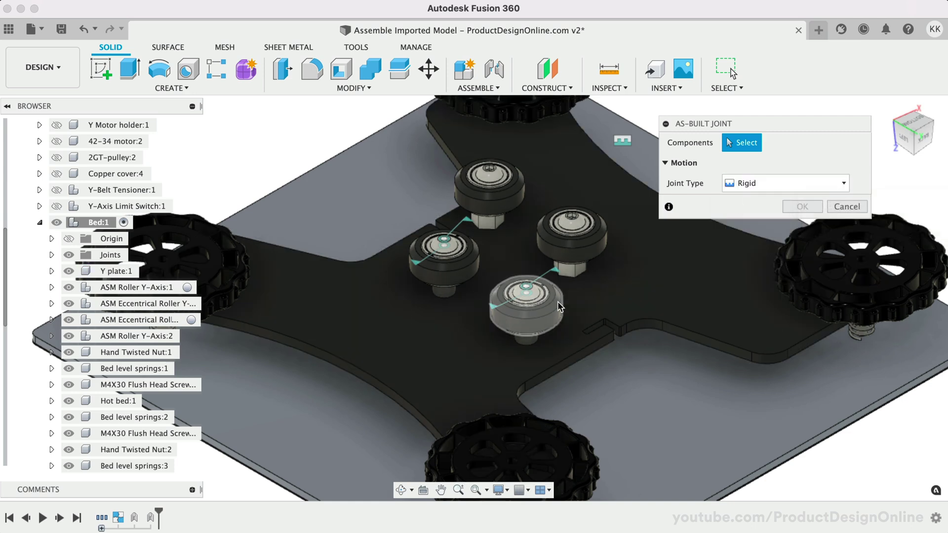
{"action": "left_click", "coordinate": [557, 301]}
{"action": "left_click", "coordinate": [538, 294]}
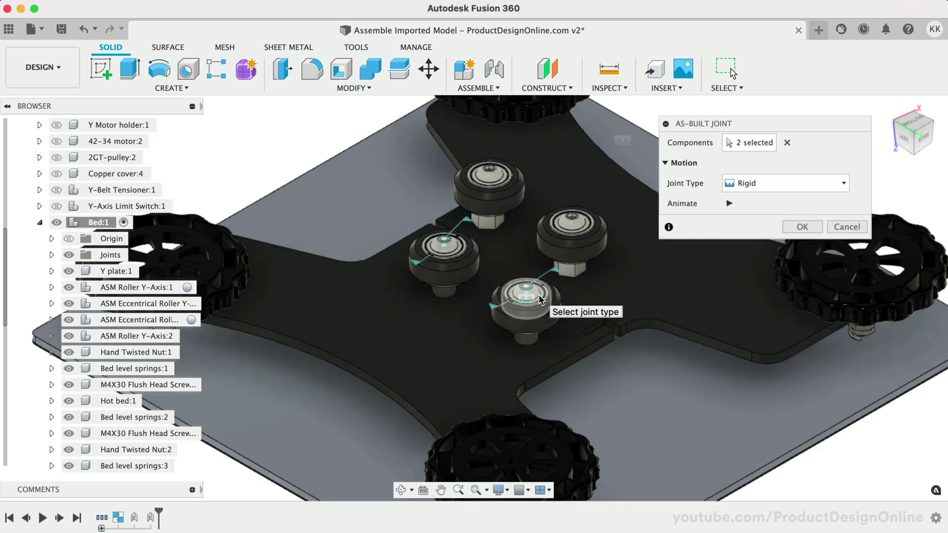
{"action": "left_click", "coordinate": [730, 203]}
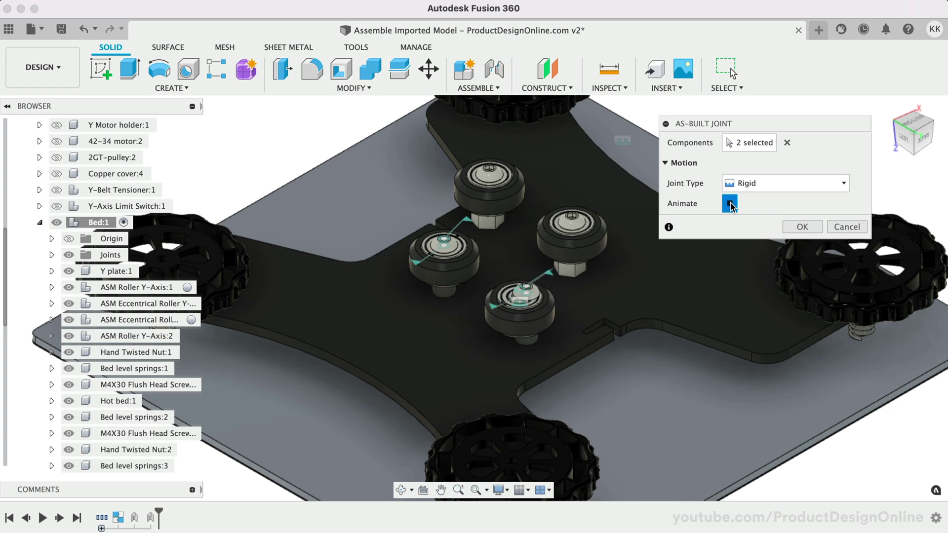
{"action": "left_click", "coordinate": [798, 228]}
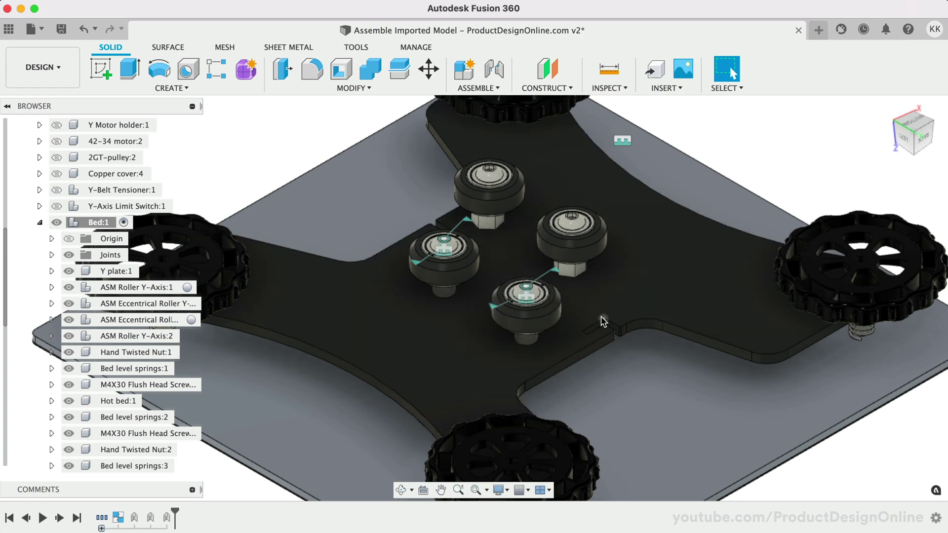
Create a motion link between the Rev2 and Rev1 roller joints at 360 deg each
{"action": "left_click", "coordinate": [486, 89]}
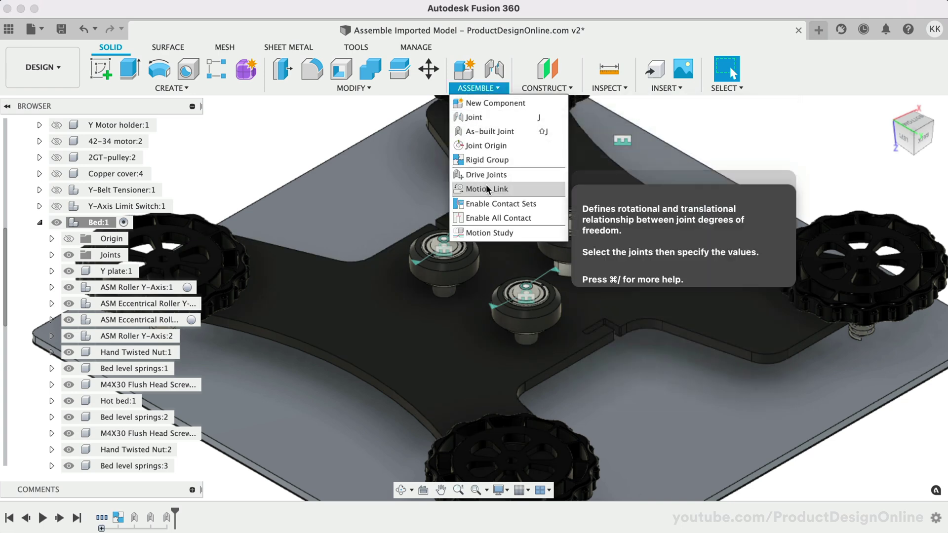
{"action": "left_click", "coordinate": [517, 190]}
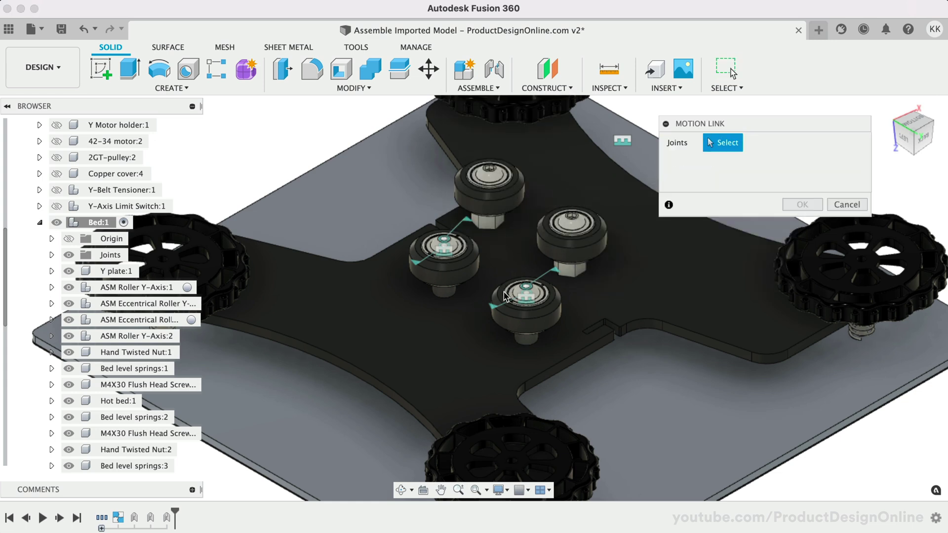
{"action": "left_click", "coordinate": [494, 309]}
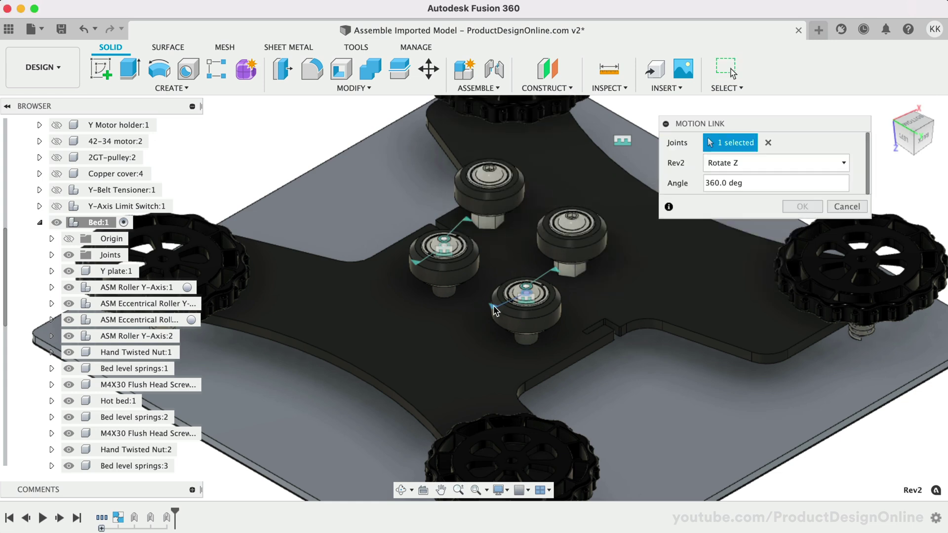
{"action": "left_click", "coordinate": [555, 274]}
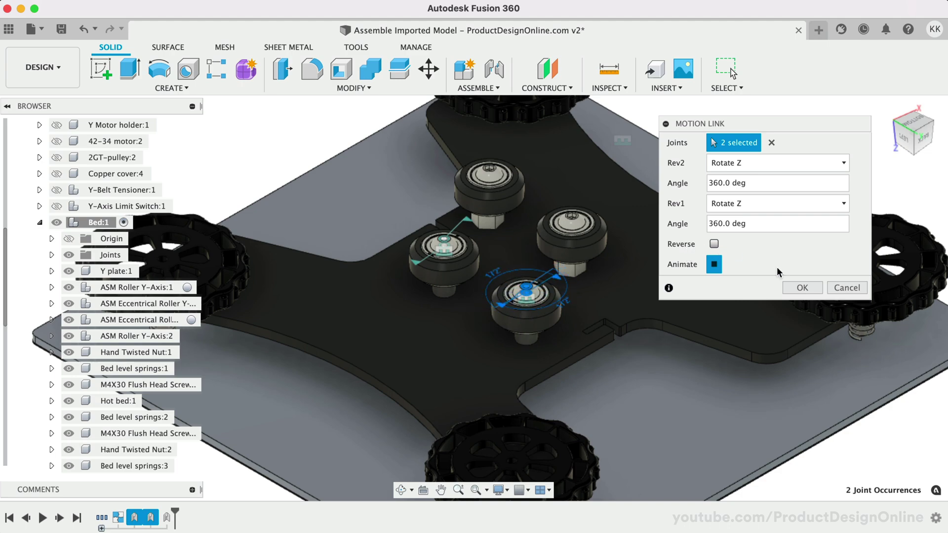
{"action": "left_click", "coordinate": [798, 288]}
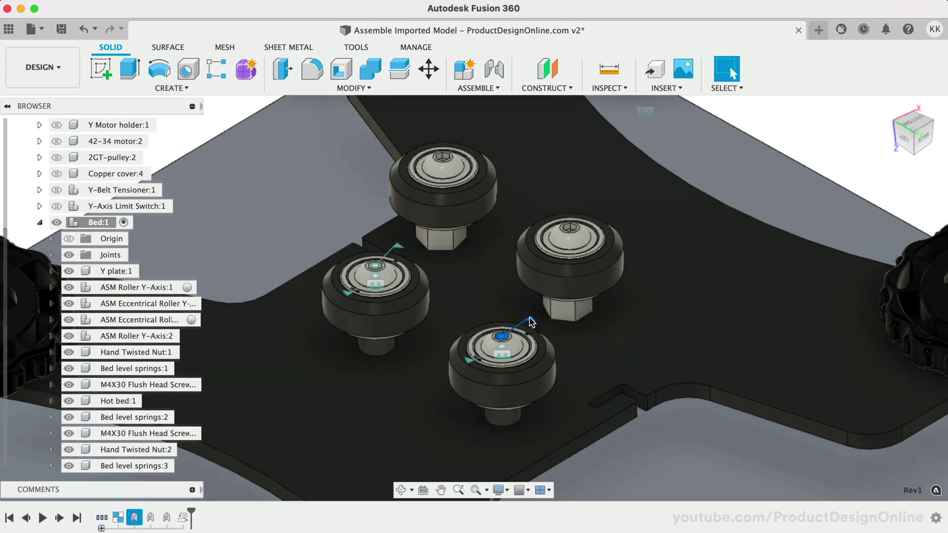
Test-spin a roller joint with Drive Joints, then discard the rotation
{"action": "right_click", "coordinate": [530, 322]}
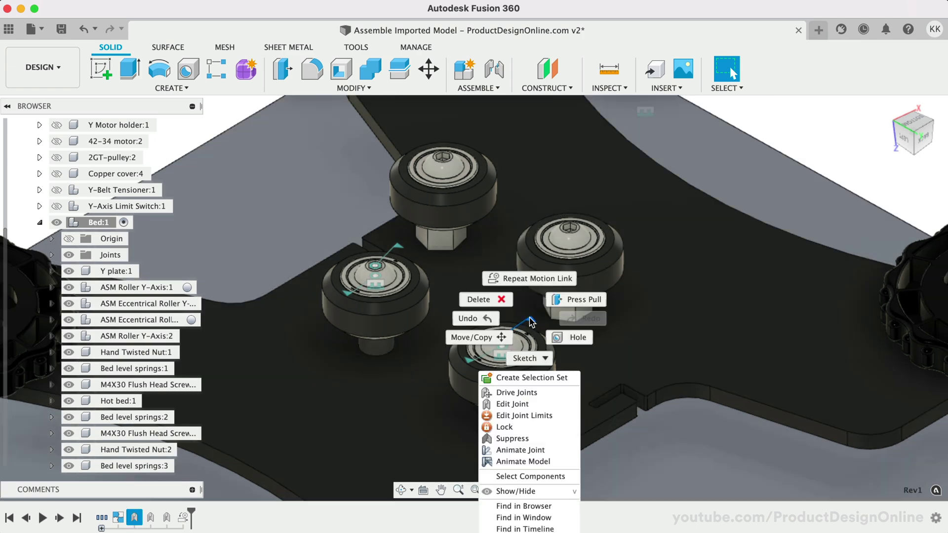
{"action": "left_click", "coordinate": [527, 393]}
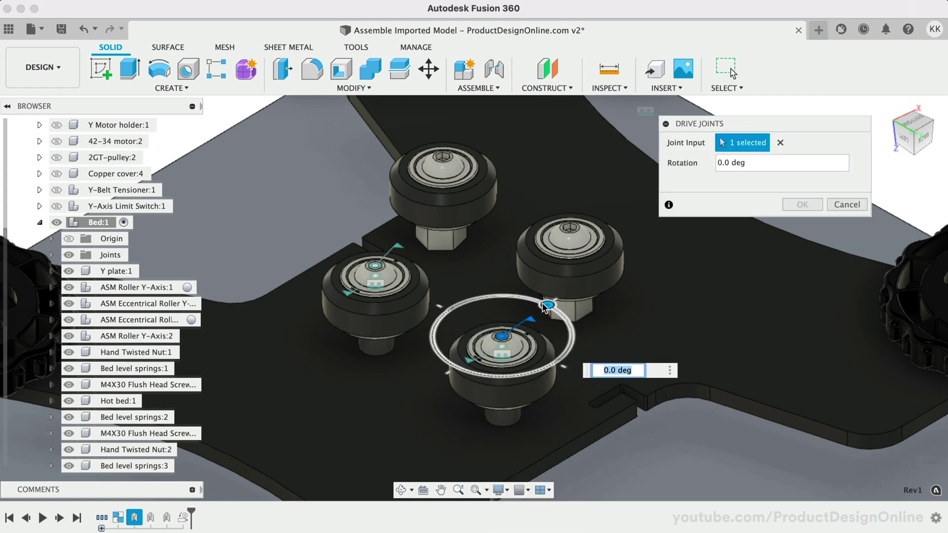
{"action": "mouse_move", "coordinate": [545, 307]}
{"action": "left_mouse_down"}
{"action": "mouse_move", "coordinate": [423, 330]}
{"action": "mouse_move", "coordinate": [549, 345]}
{"action": "left_mouse_up"}
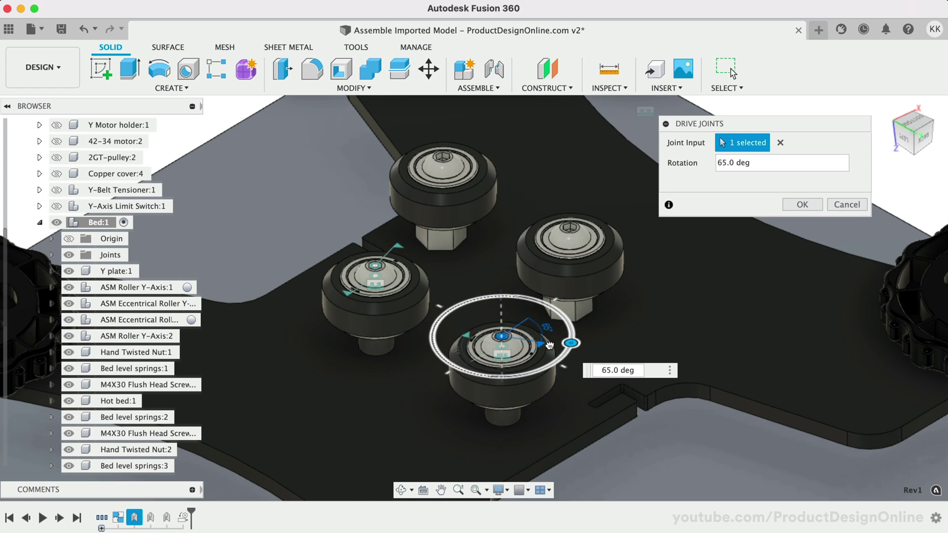
{"action": "left_click_drag", "start_coordinate": [549, 345], "coordinate": [503, 296]}
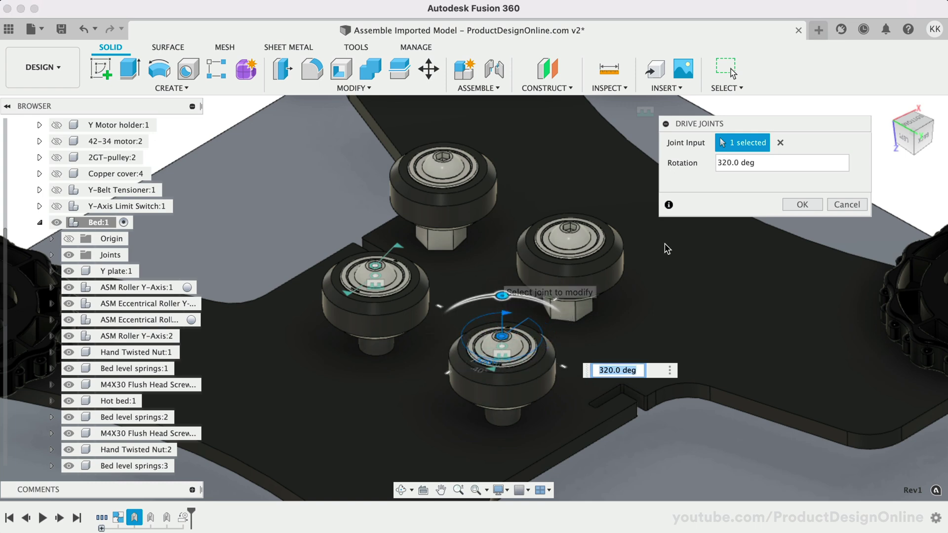
{"action": "left_click", "coordinate": [842, 200]}
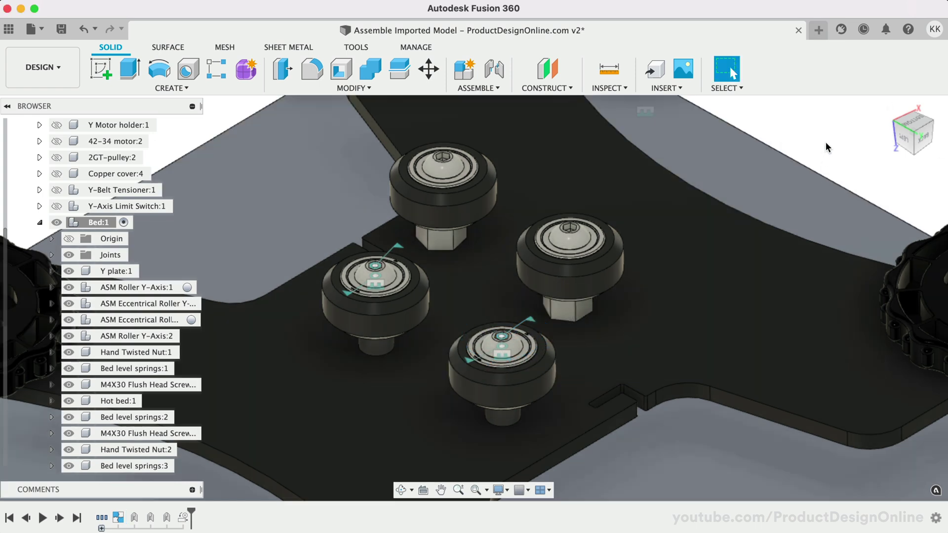
Link two roller joints with a motion link, revert positions, and return to the home view
{"action": "right_click", "coordinate": [826, 146]}
{"action": "left_click", "coordinate": [826, 142]}
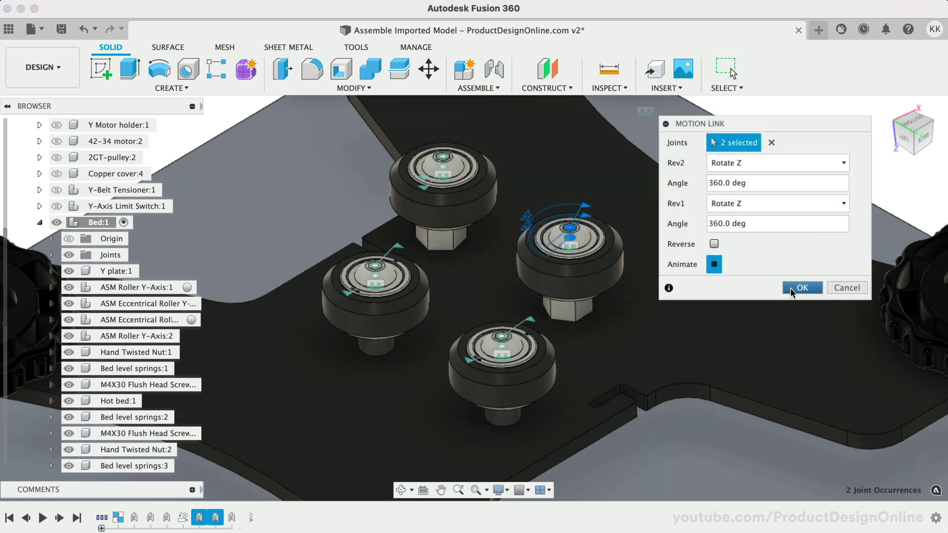
{"action": "left_click", "coordinate": [790, 291]}
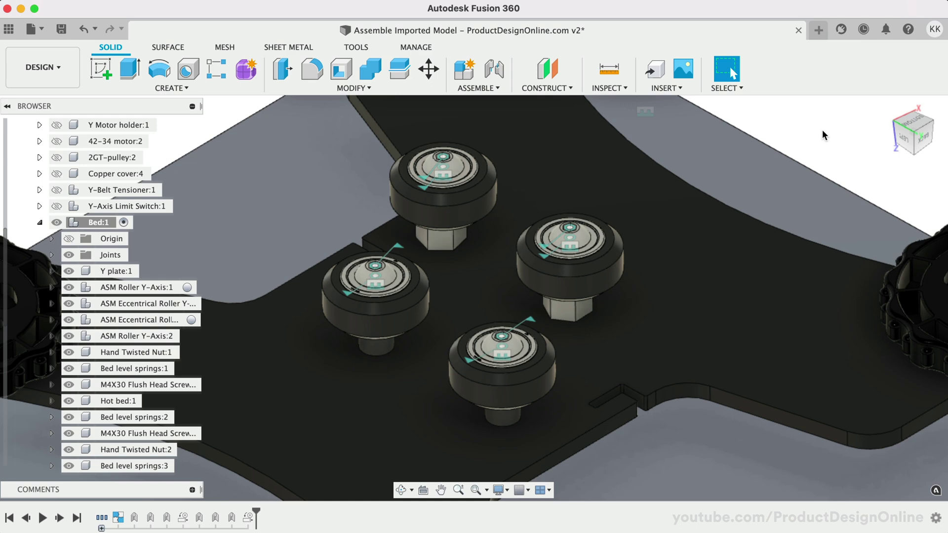
{"action": "key", "text": "F6"}
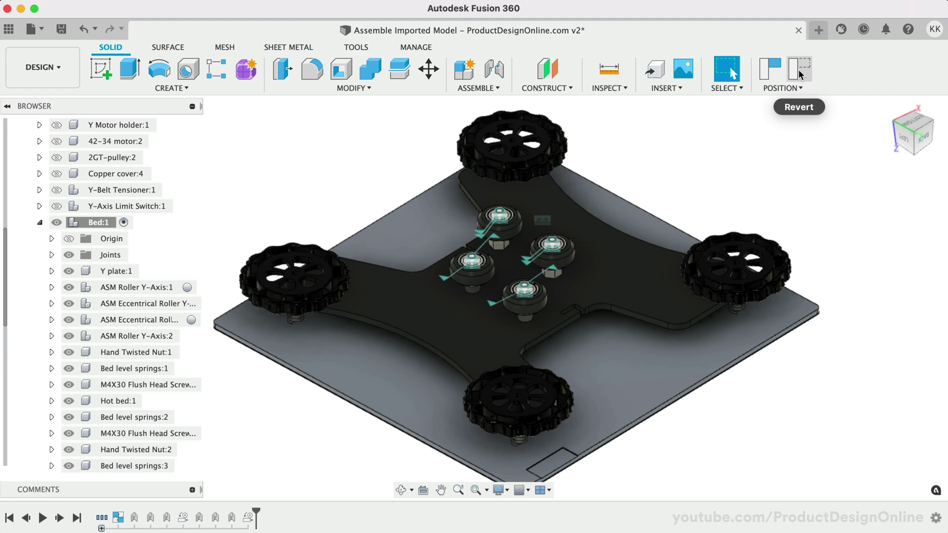
{"action": "left_click", "coordinate": [799, 69]}
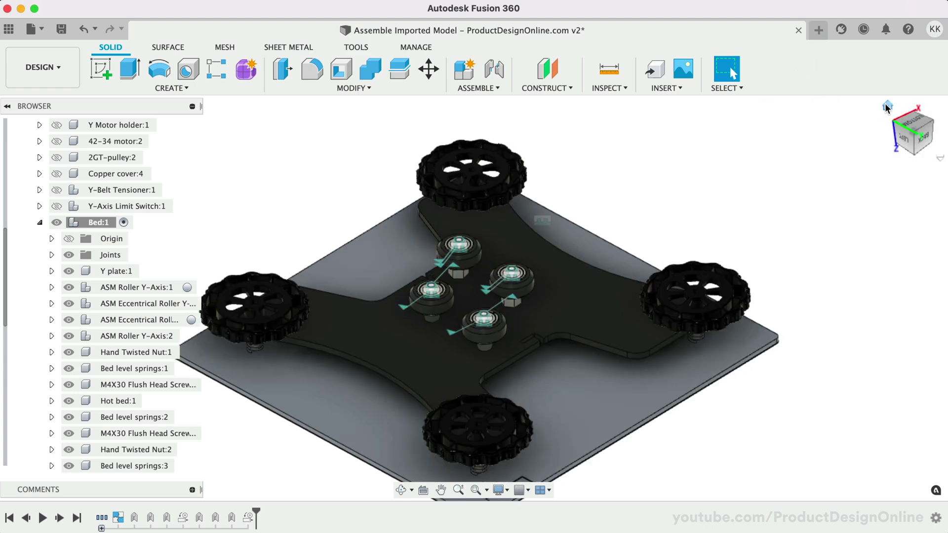
{"action": "left_click", "coordinate": [888, 106]}
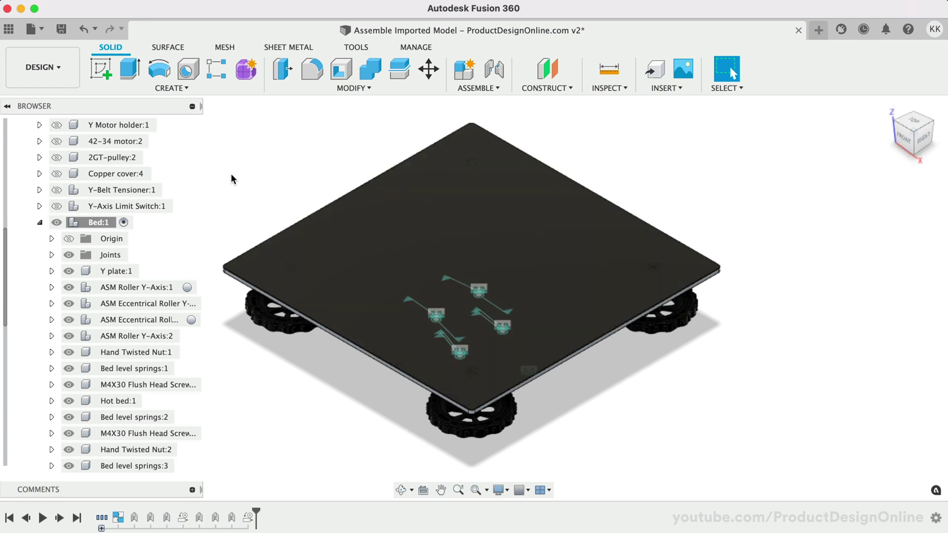
{"action": "scroll", "coordinate": [120, 207], "scroll_direction": "up", "scroll_amount": 5}
{"action": "scroll", "coordinate": [119, 206], "scroll_direction": "down", "scroll_amount": 1}
{"action": "scroll", "coordinate": [111, 209], "scroll_direction": "up", "scroll_amount": 1}
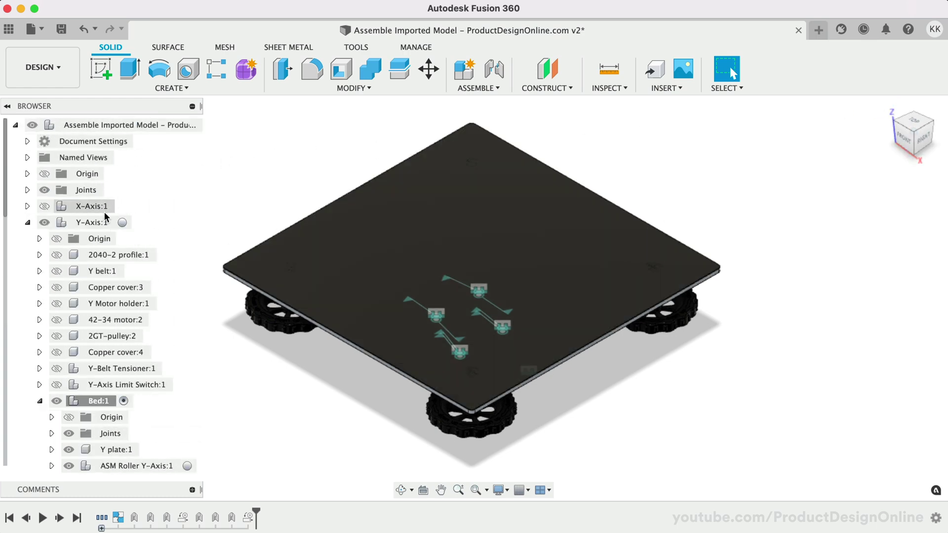
Activate Y-Axis:1, test-drag the 2040 profile rail, then revert its position
{"action": "left_click", "coordinate": [87, 220]}
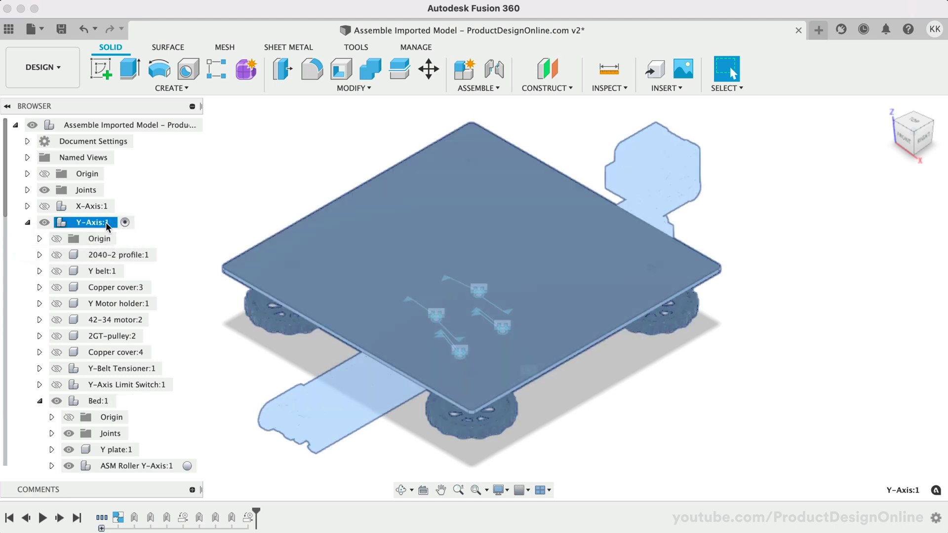
{"action": "right_click", "coordinate": [99, 225]}
{"action": "key", "text": "Escape"}
{"action": "left_click", "coordinate": [229, 362]}
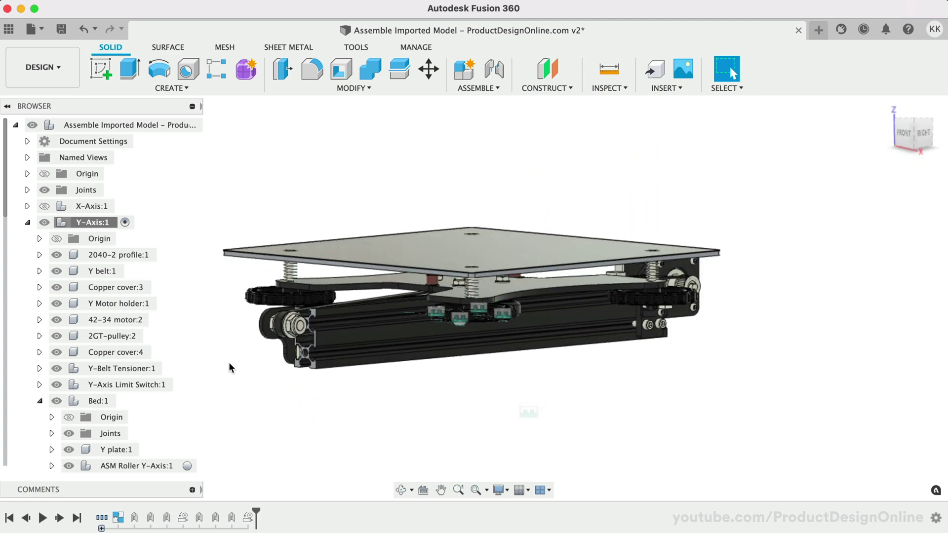
{"action": "left_click_drag", "start_coordinate": [368, 347], "coordinate": [171, 377]}
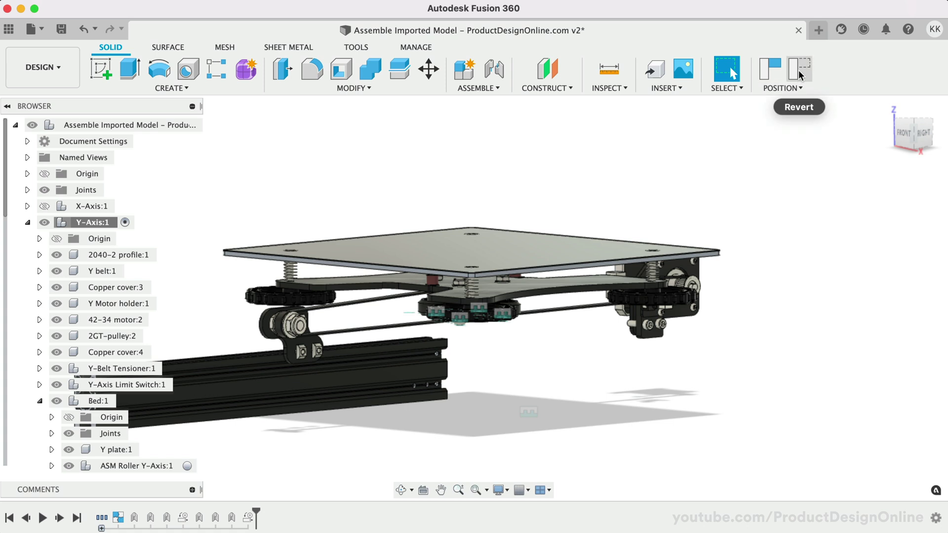
{"action": "left_click", "coordinate": [798, 71]}
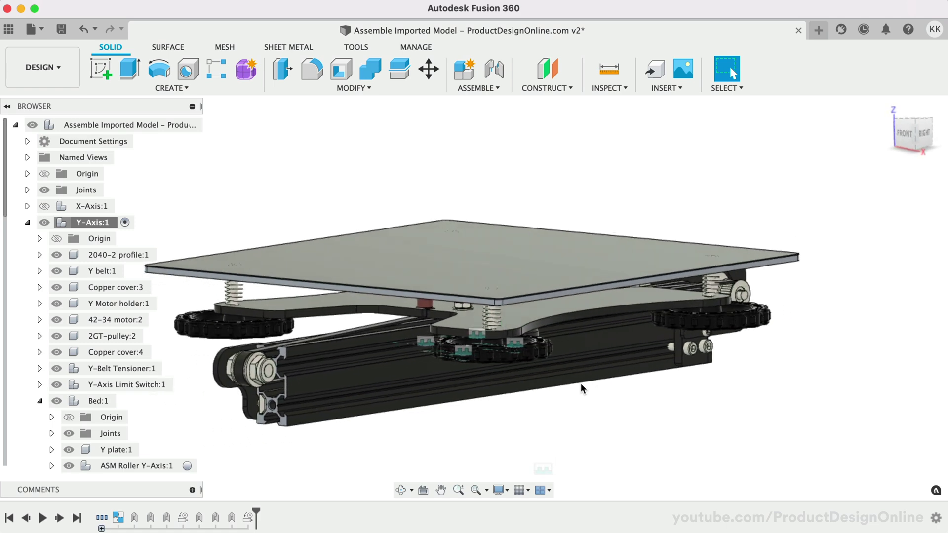
Hide Bed:1 and lock the window-selected Y-Axis frame parts into a rigid group
{"action": "left_click", "coordinate": [57, 401]}
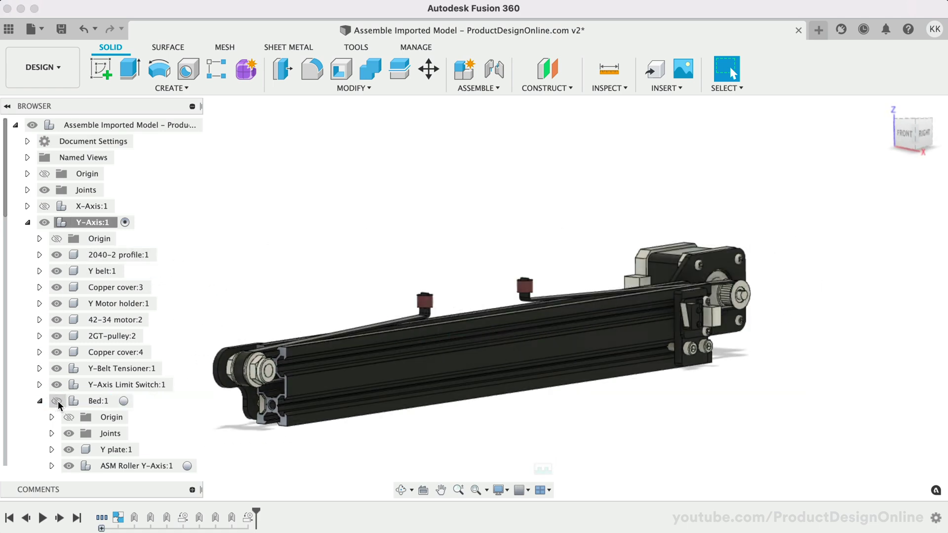
{"action": "scroll", "coordinate": [414, 303], "scroll_direction": "down", "scroll_amount": 2}
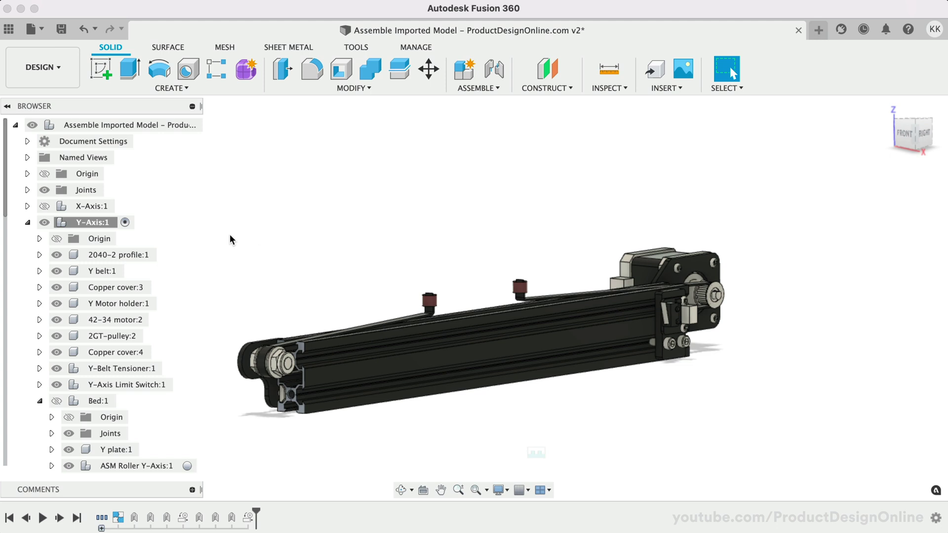
{"action": "left_click_drag", "start_coordinate": [212, 213], "coordinate": [781, 448]}
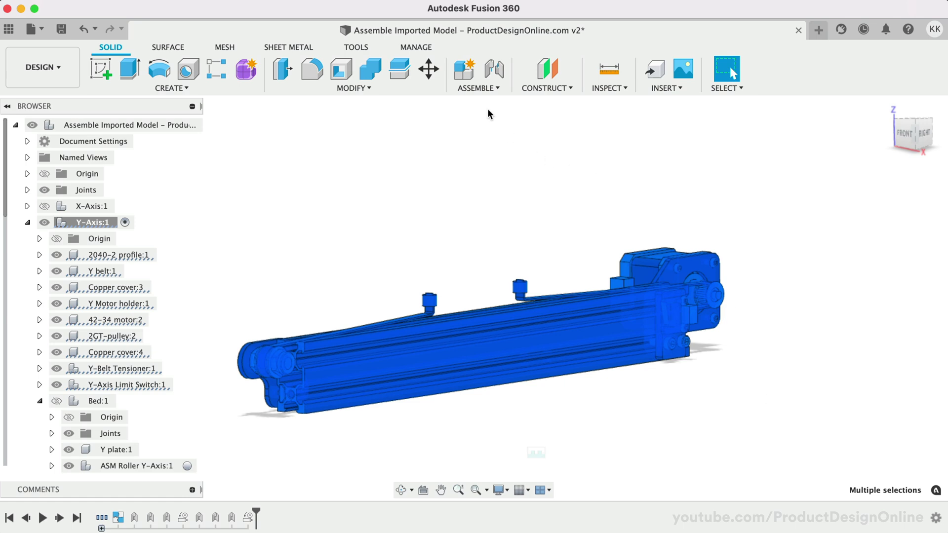
{"action": "left_click", "coordinate": [486, 90]}
{"action": "left_click", "coordinate": [484, 159]}
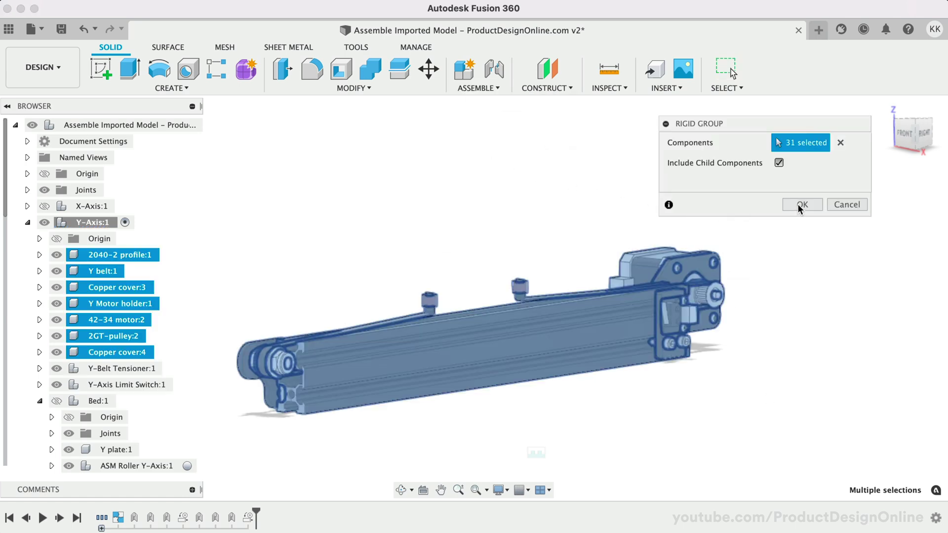
{"action": "left_click", "coordinate": [798, 205]}
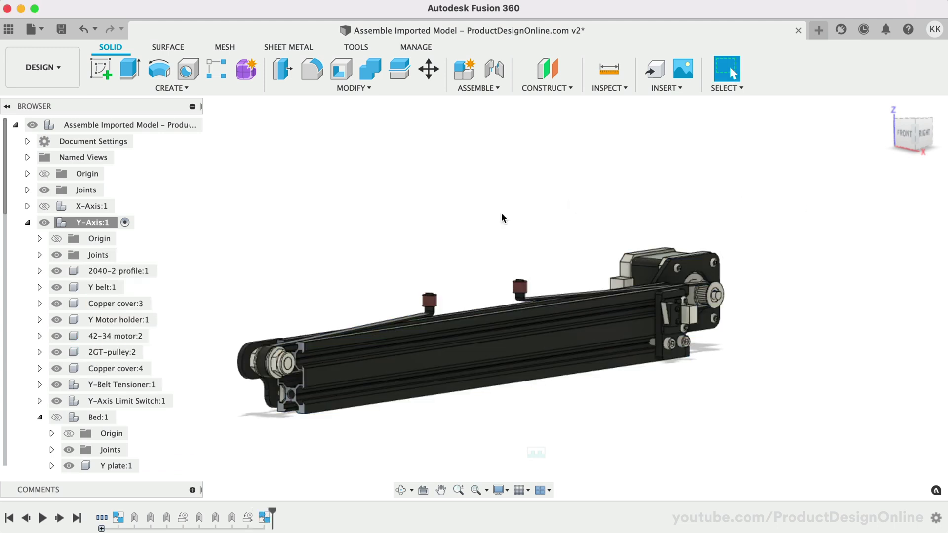
Show Bed:1 again, test-drag the rail, and revert its position
{"action": "left_click", "coordinate": [57, 419]}
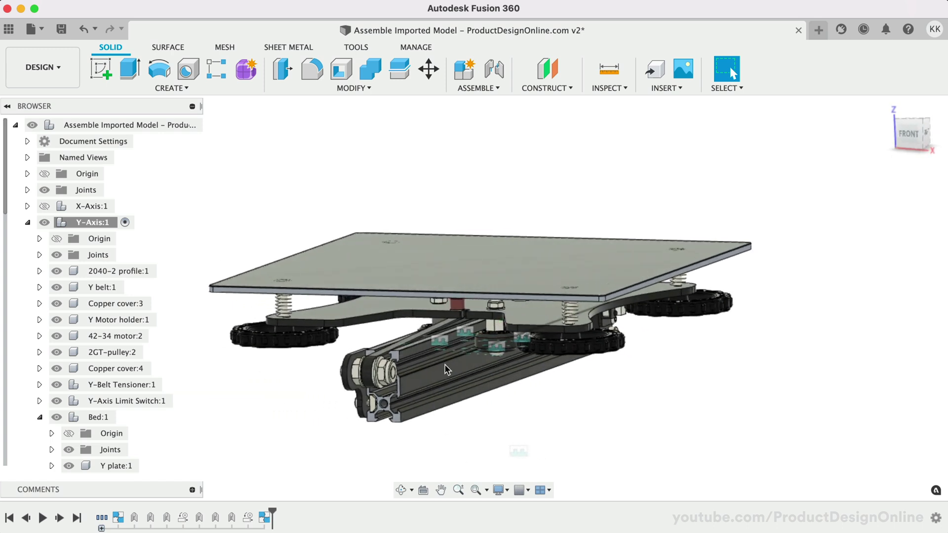
{"action": "left_click_drag", "start_coordinate": [465, 371], "coordinate": [360, 446]}
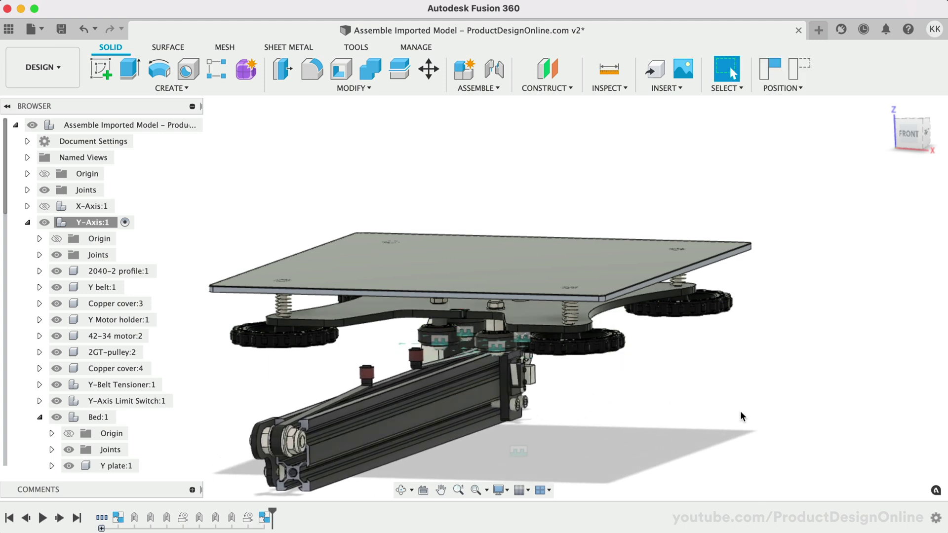
{"action": "left_click", "coordinate": [796, 71]}
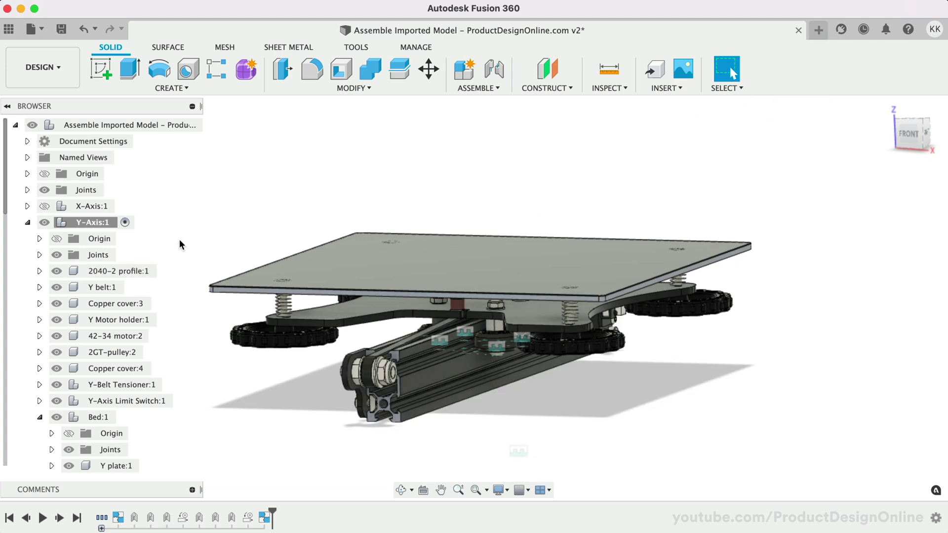
Collapse Y-Axis, show the base frame, and reactivate the top-level printer assembly
{"action": "left_click", "coordinate": [27, 223]}
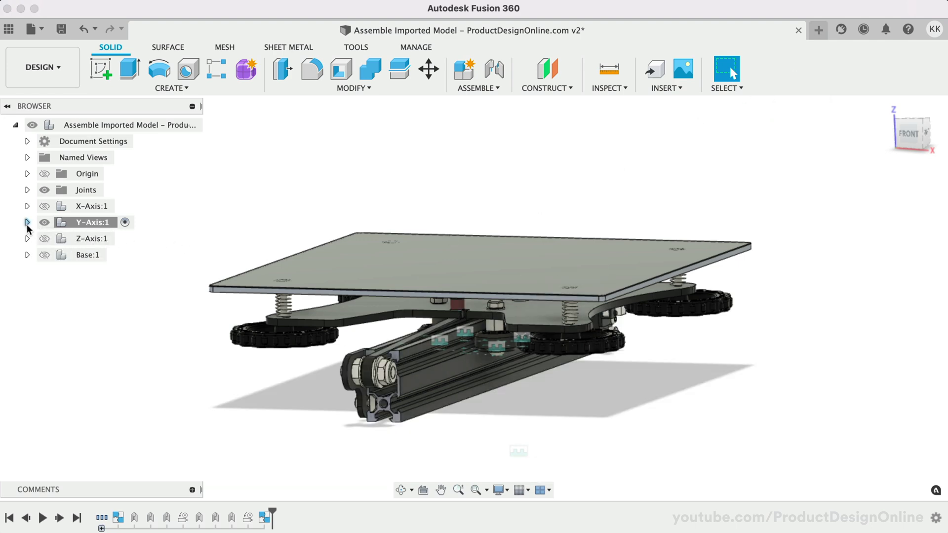
{"action": "left_click", "coordinate": [44, 256]}
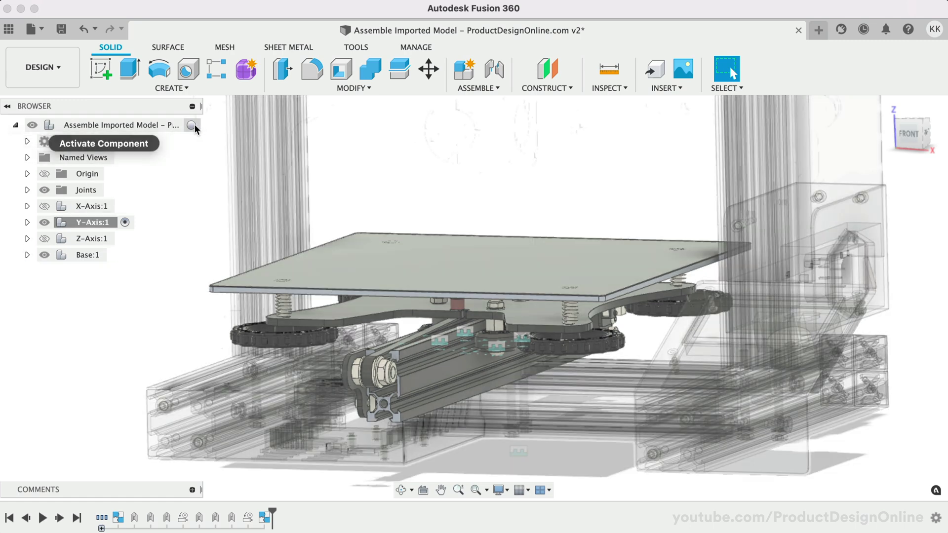
{"action": "left_click", "coordinate": [193, 124]}
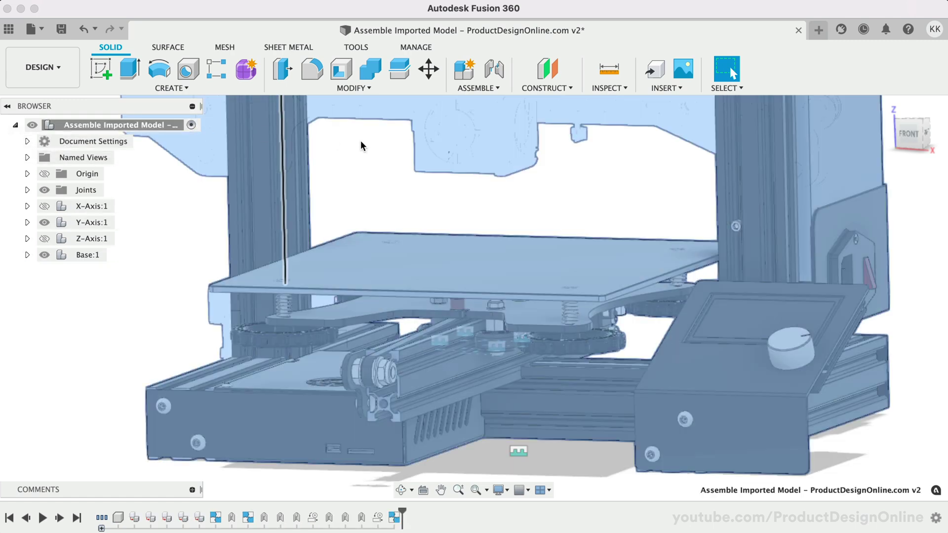
Join the carriage to a second component with a rigid as-built joint, previewed with Animate
{"action": "left_click", "coordinate": [469, 89]}
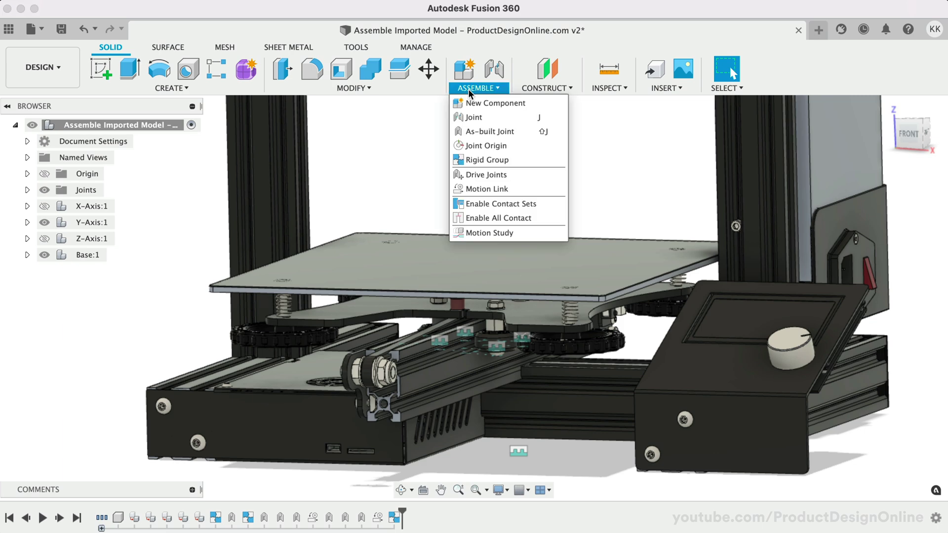
{"action": "left_click", "coordinate": [470, 131]}
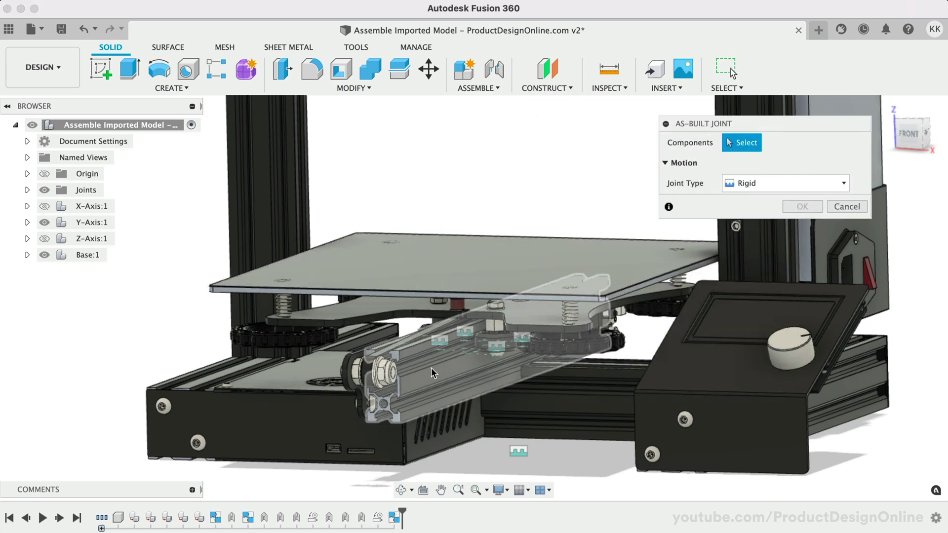
{"action": "left_click", "coordinate": [435, 369]}
{"action": "left_click", "coordinate": [531, 404]}
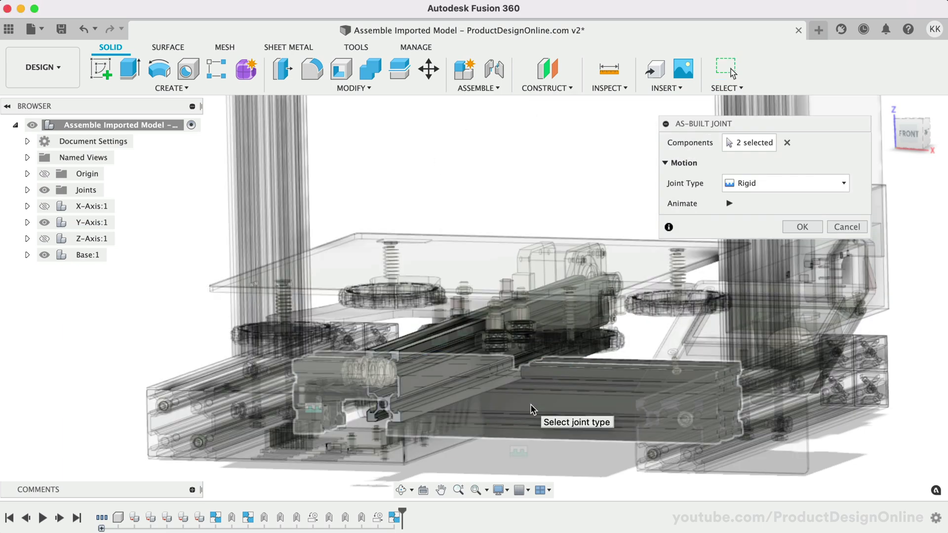
{"action": "left_click", "coordinate": [727, 199]}
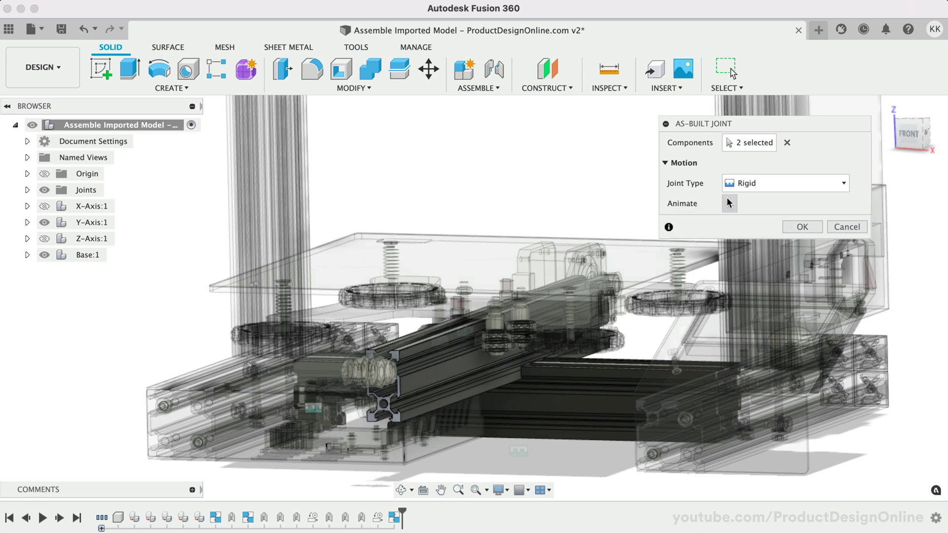
{"action": "left_click", "coordinate": [724, 205]}
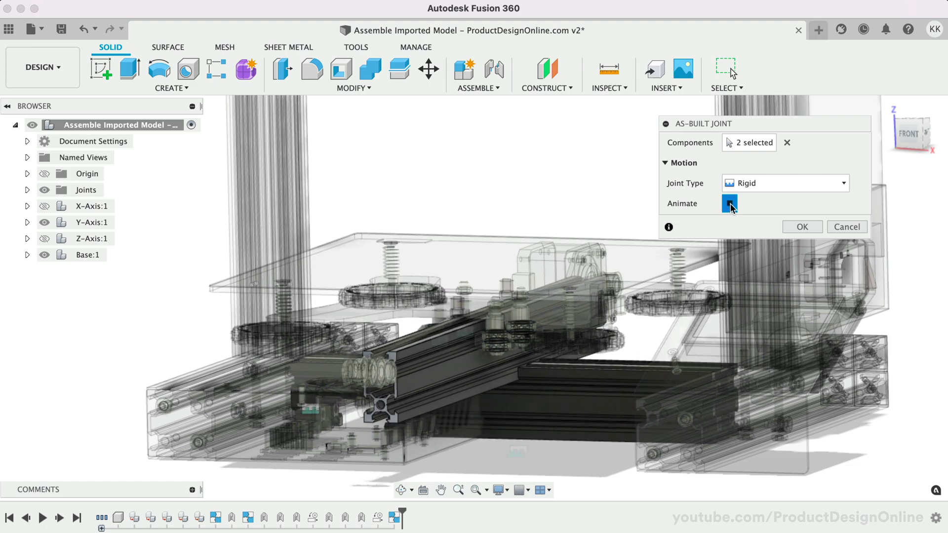
{"action": "left_click", "coordinate": [799, 228]}
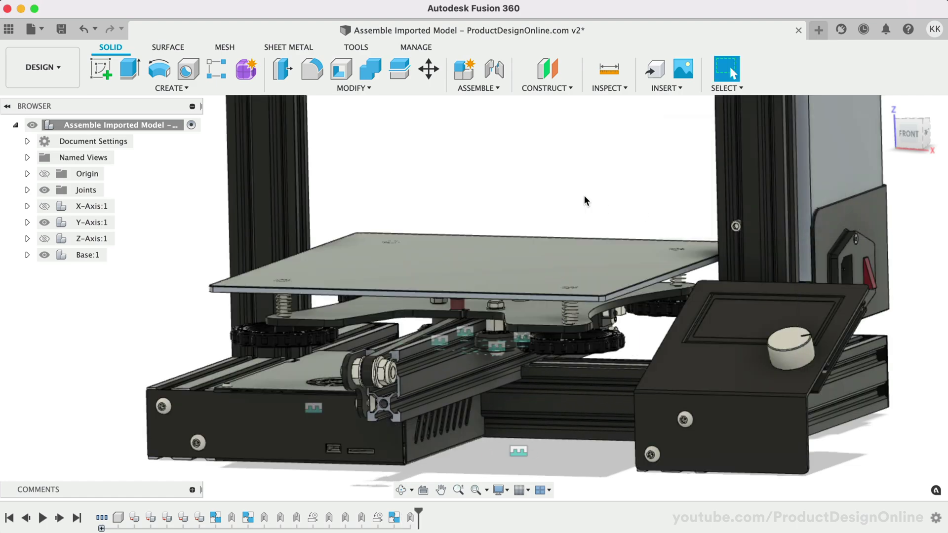
Isolate the Y-Axis:1 component and orbit to a front-right view
{"action": "left_click", "coordinate": [113, 222]}
{"action": "right_click", "coordinate": [89, 224]}
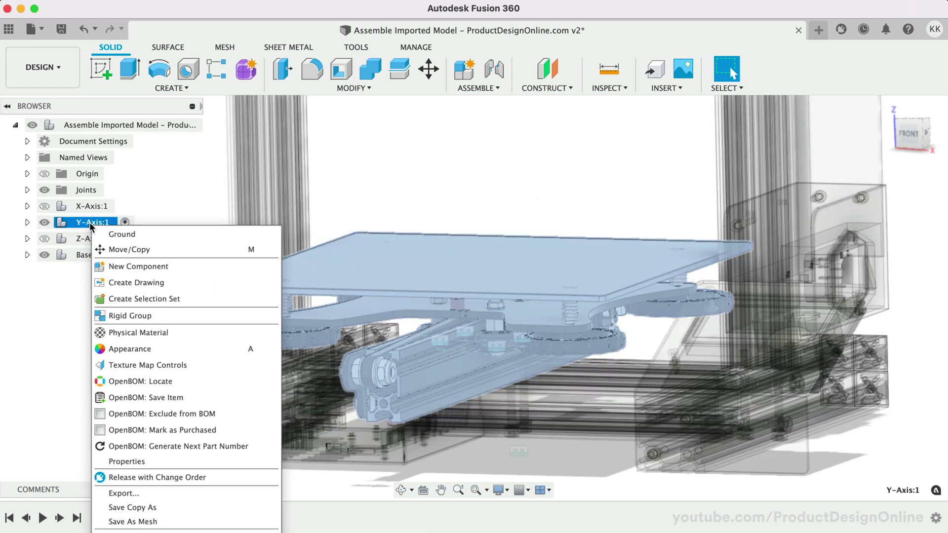
{"action": "left_click", "coordinate": [130, 531]}
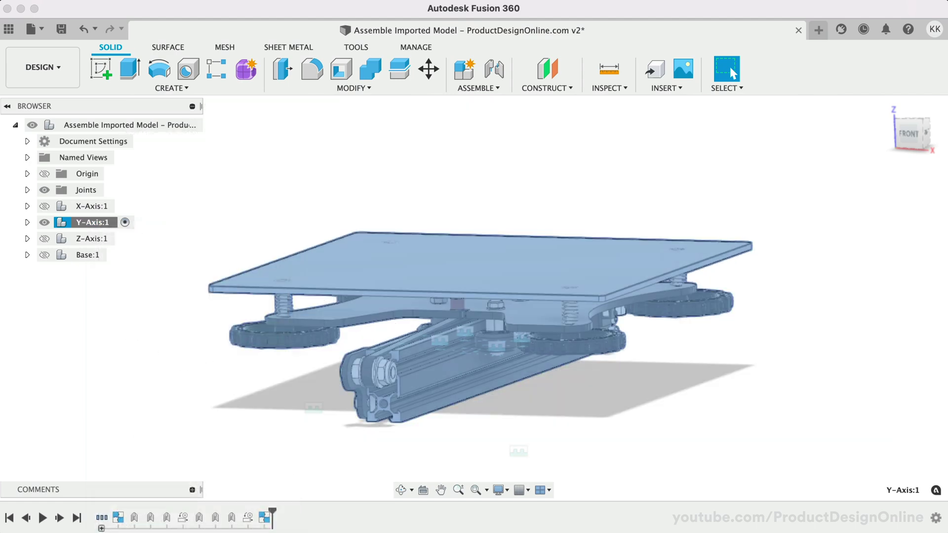
{"action": "left_click", "coordinate": [152, 449]}
{"action": "scroll", "coordinate": [212, 410], "scroll_direction": "up", "scroll_amount": 3}
{"action": "mouse_move", "coordinate": [213, 410]}
{"action": "middle_mouse_down", "text": "shift"}
{"action": "mouse_move", "coordinate": [493, 415]}
{"action": "mouse_move", "coordinate": [479, 412]}
{"action": "middle_mouse_up", "text": "shift"}
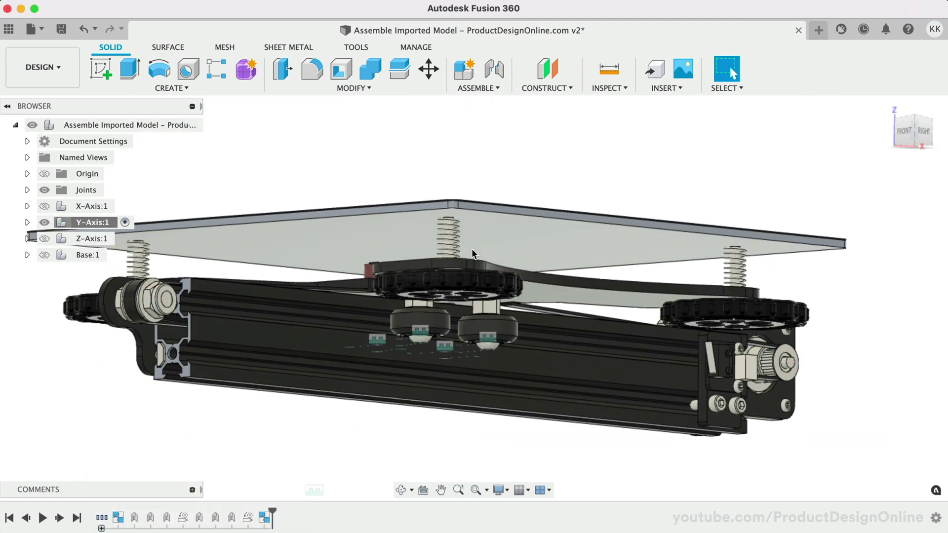
Start an as-built joint between roller and rail, with its origin between two rail faces
{"action": "left_click", "coordinate": [486, 89]}
{"action": "left_click", "coordinate": [483, 130]}
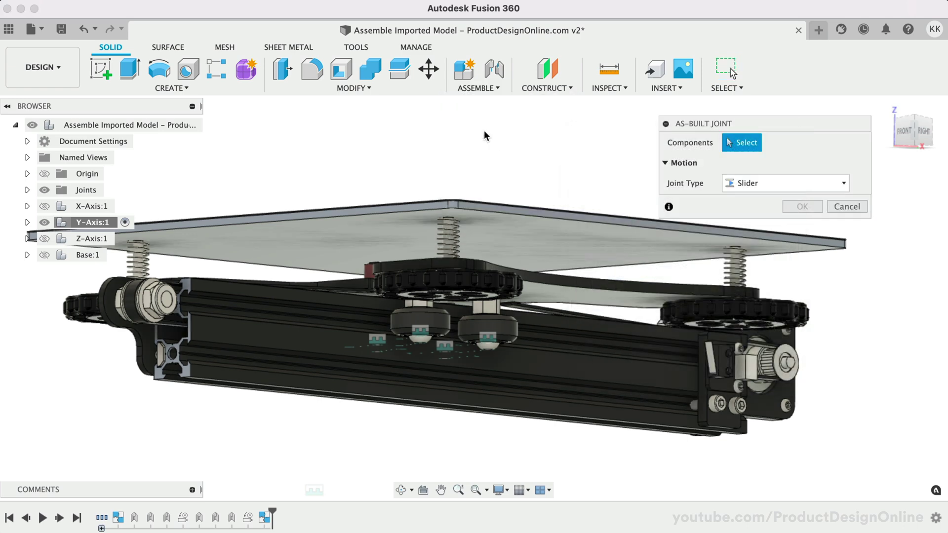
{"action": "left_click", "coordinate": [398, 319]}
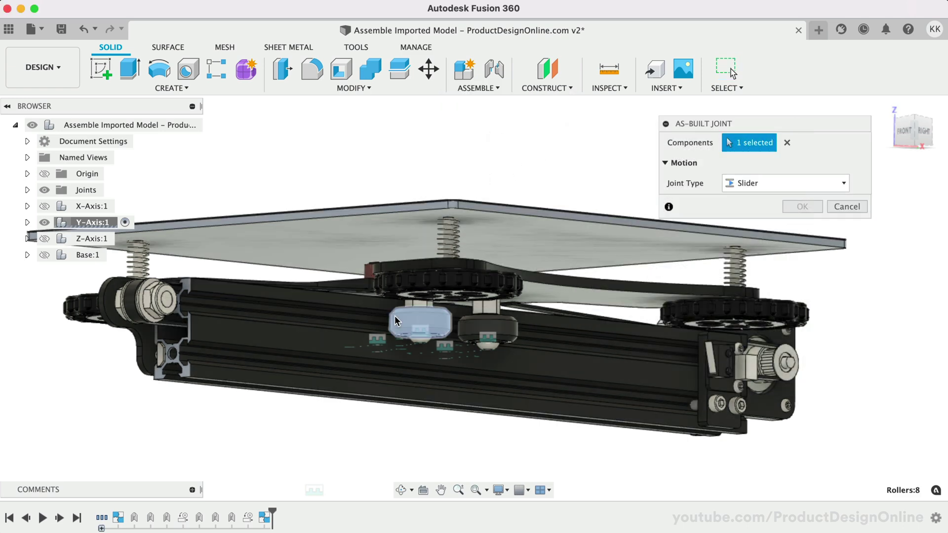
{"action": "left_click", "coordinate": [338, 343]}
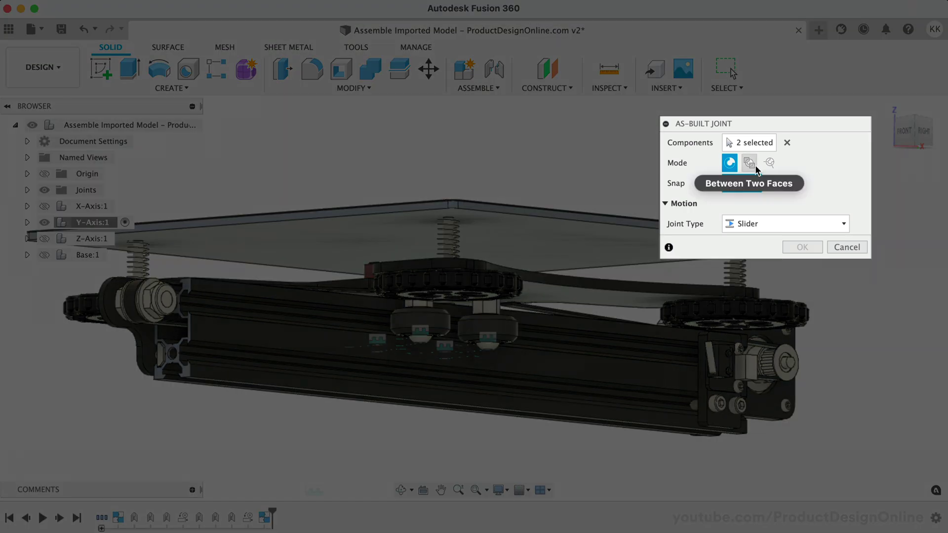
{"action": "mouse_move", "coordinate": [749, 162]}
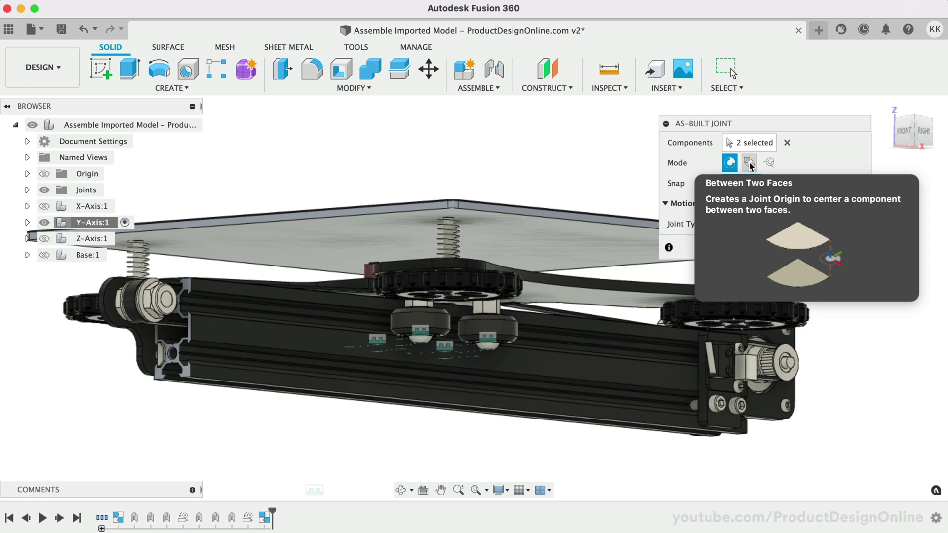
{"action": "left_click", "coordinate": [749, 162]}
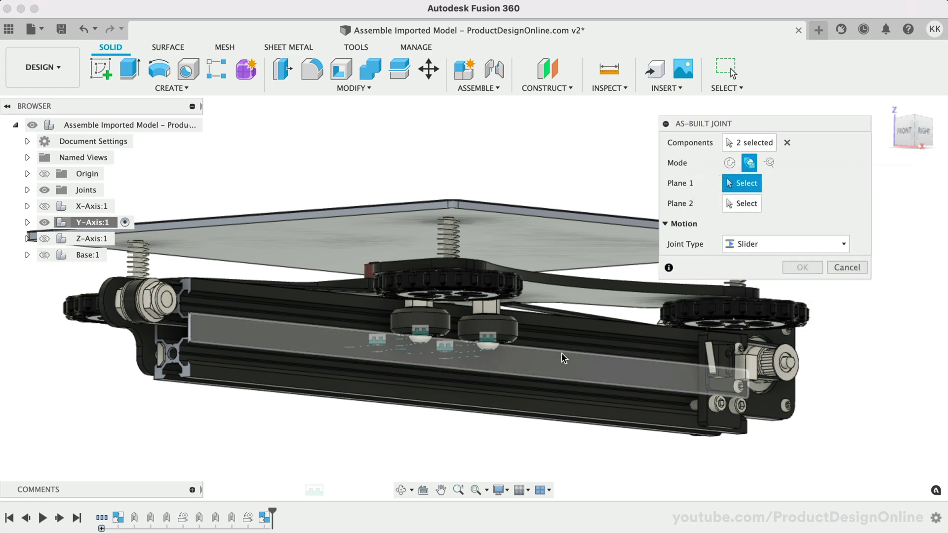
{"action": "left_click", "coordinate": [541, 361]}
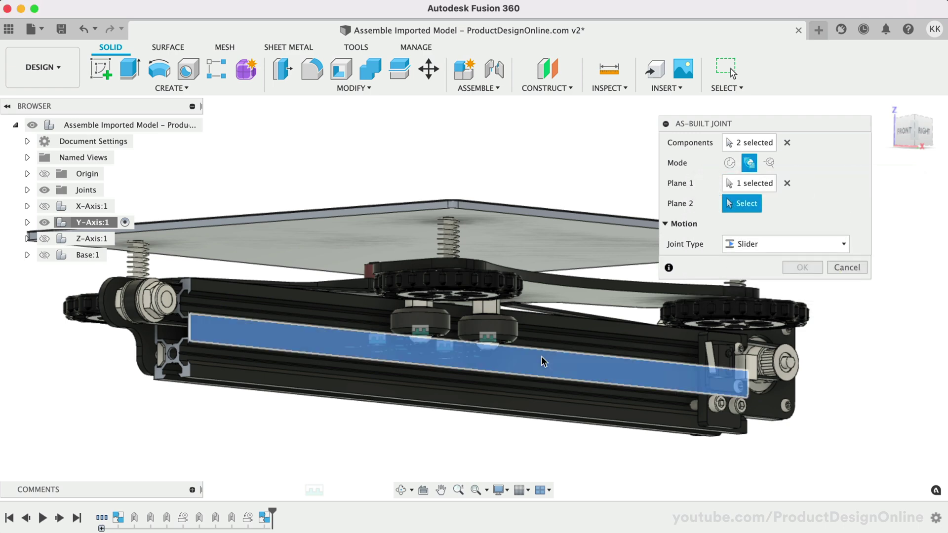
{"action": "left_click", "coordinate": [896, 125]}
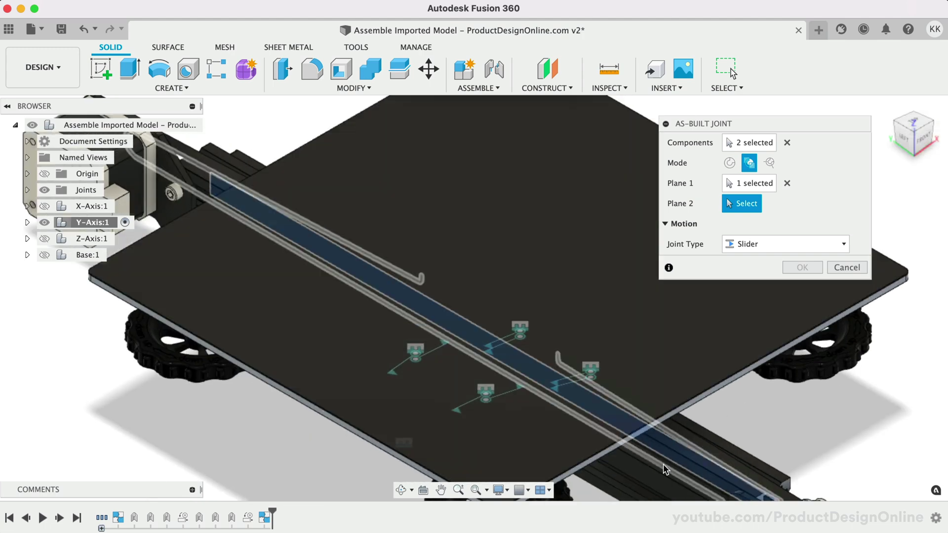
{"action": "left_click", "coordinate": [651, 480]}
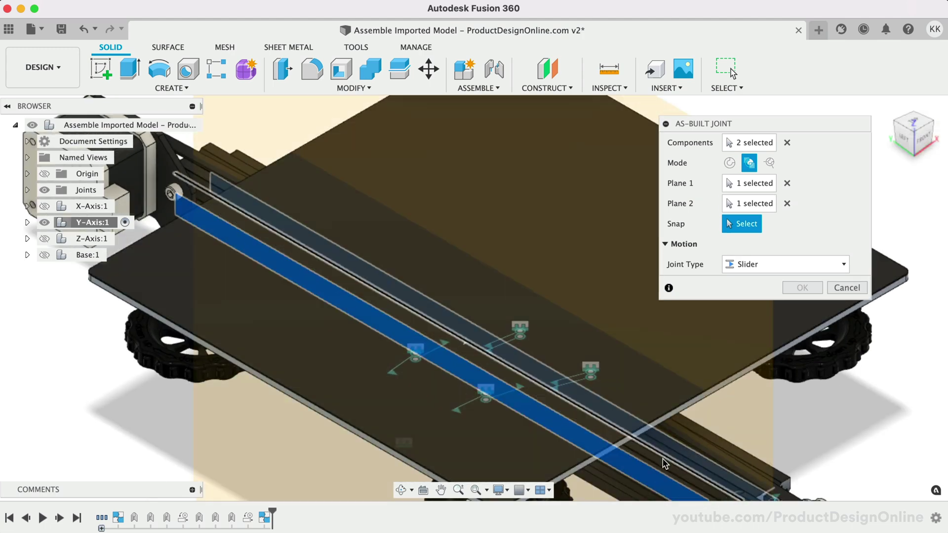
{"action": "middle_click_drag", "start_coordinate": [652, 460], "coordinate": [618, 416]}
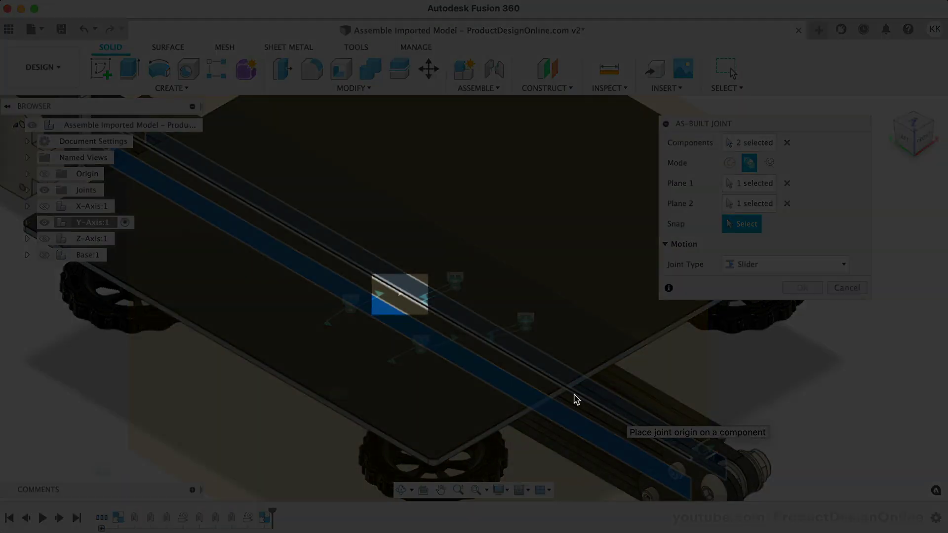
{"action": "left_click", "coordinate": [396, 292]}
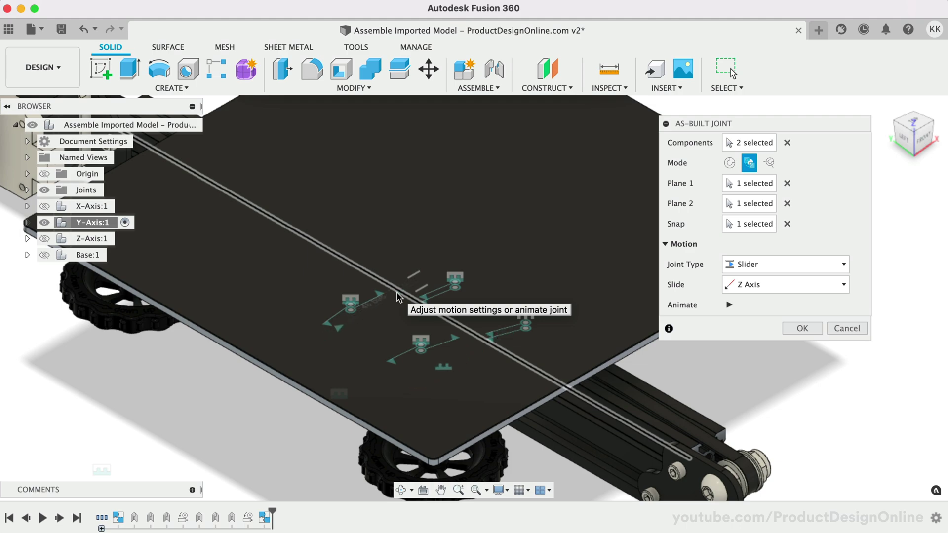
Make it a slider along the Y Axis and preview the bed sliding
{"action": "left_click", "coordinate": [759, 289]}
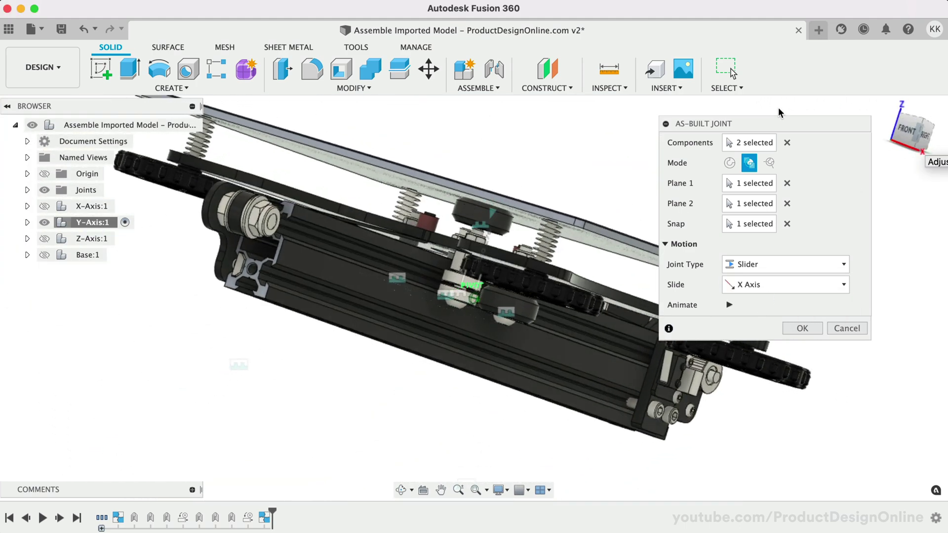
{"action": "left_click", "coordinate": [765, 282]}
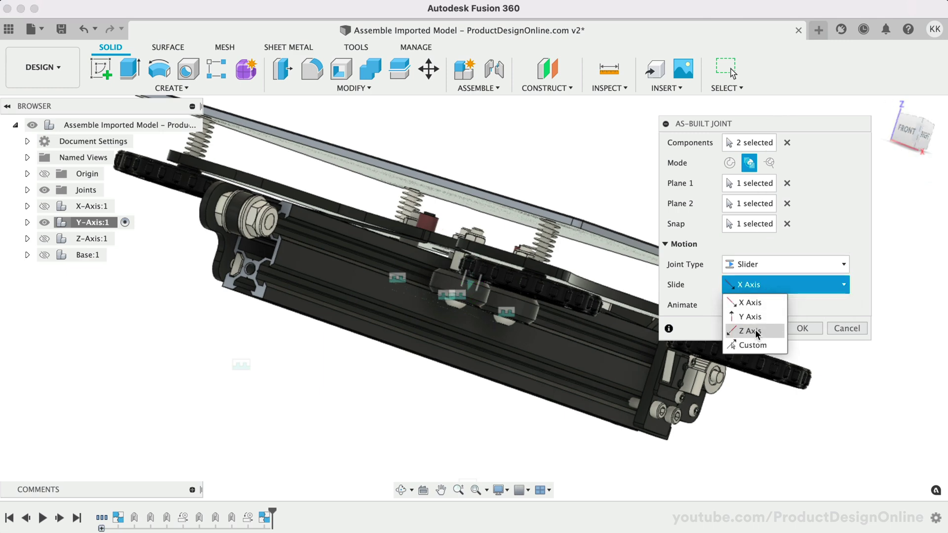
{"action": "left_click", "coordinate": [759, 317]}
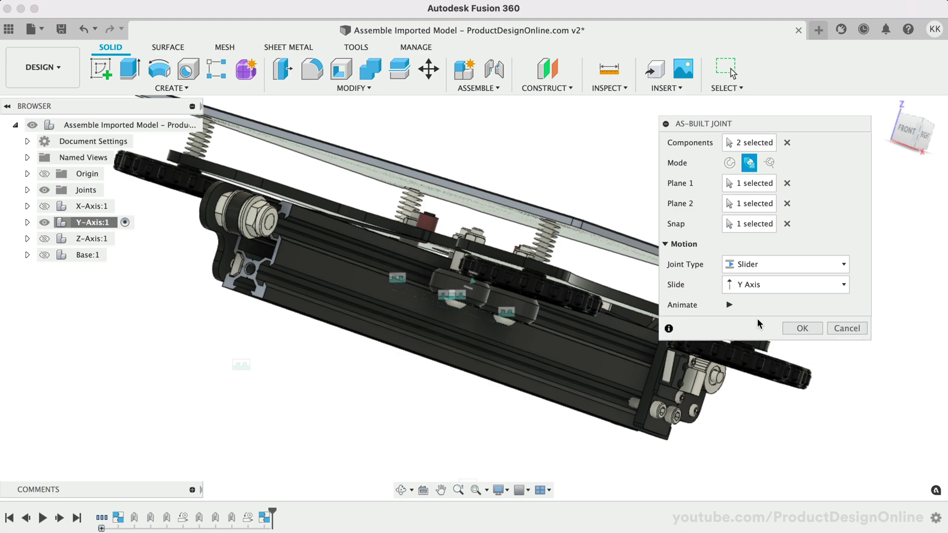
{"action": "middle_click_drag", "start_coordinate": [926, 170], "coordinate": [793, 131], "text": "shift"}
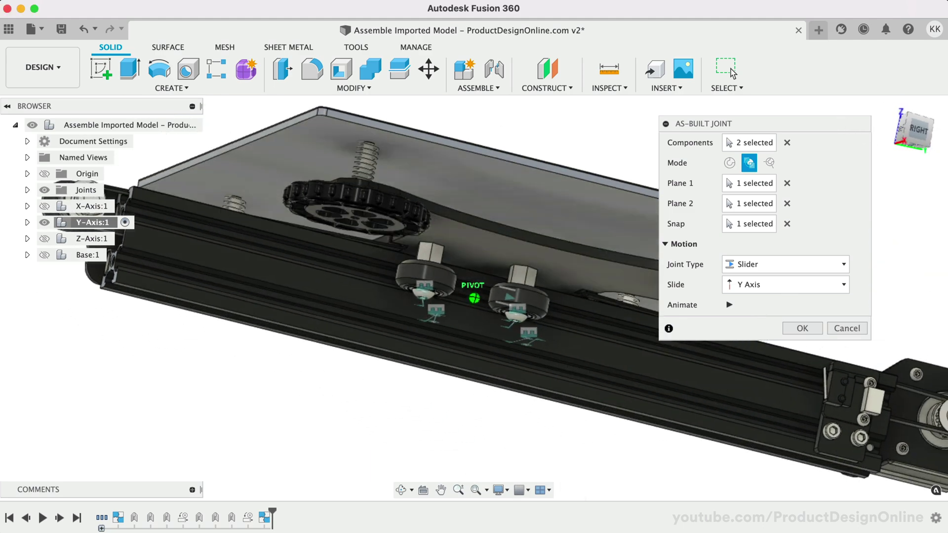
{"action": "mouse_move", "coordinate": [474, 296]}
{"action": "middle_mouse_down", "text": "shift"}
{"action": "mouse_move", "coordinate": [519, 281]}
{"action": "mouse_move", "coordinate": [489, 267]}
{"action": "middle_mouse_up", "text": "shift"}
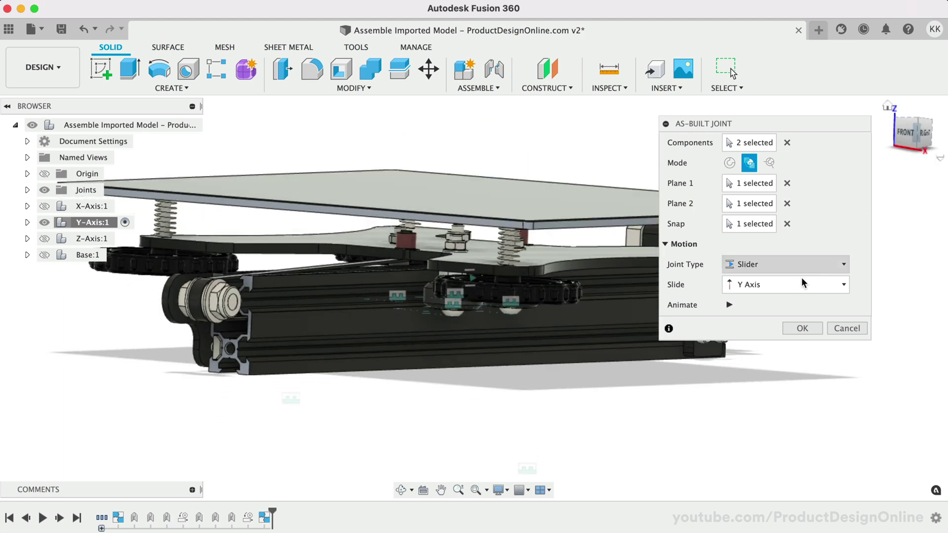
{"action": "left_click", "coordinate": [730, 304]}
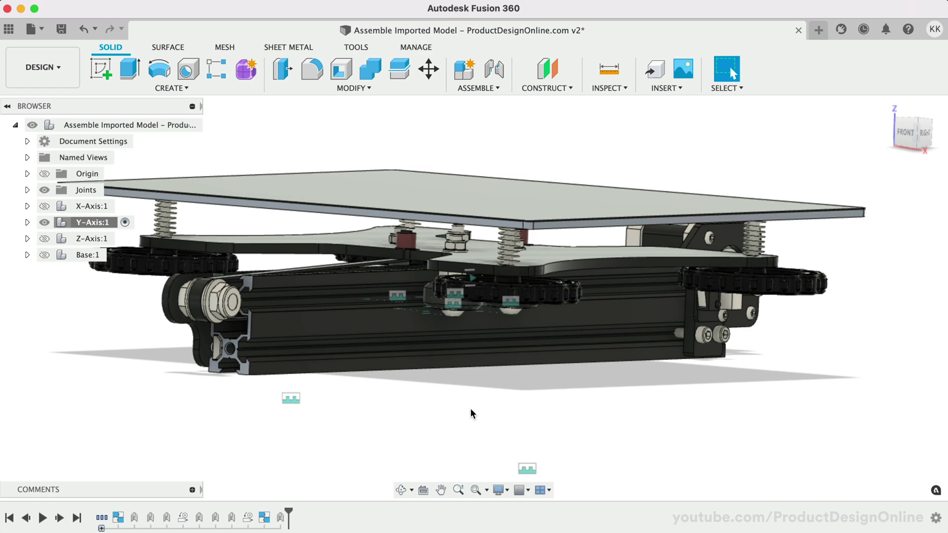
{"action": "scroll", "coordinate": [470, 408], "scroll_direction": "left", "scroll_amount": 5, "text": "shift"}
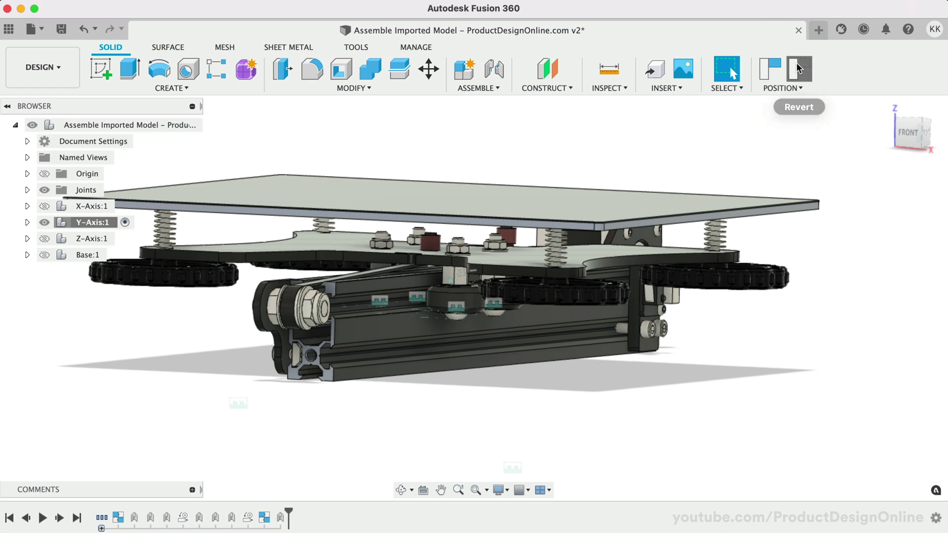
Revert part positions, then slide the bed along the rail
{"action": "left_click", "coordinate": [798, 68]}
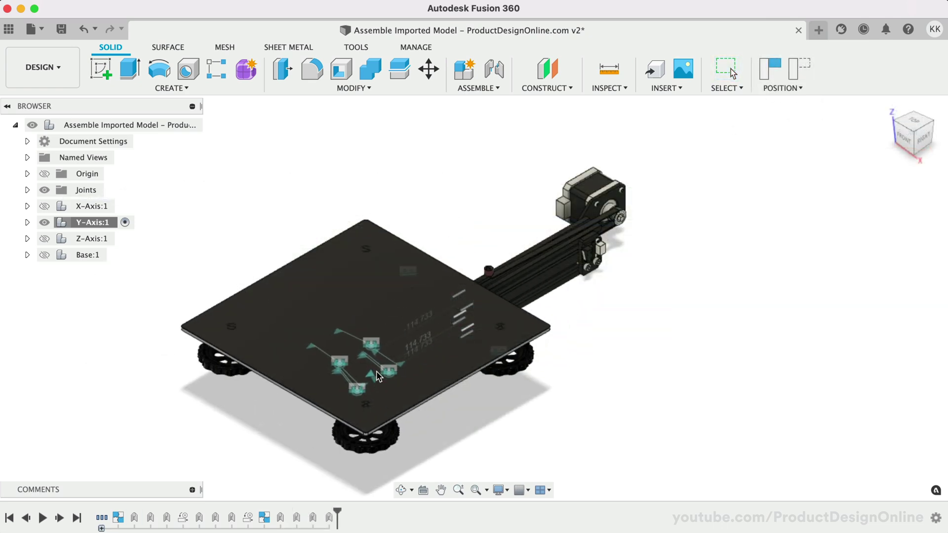
{"action": "mouse_move", "coordinate": [351, 380]}
{"action": "left_mouse_down"}
{"action": "mouse_move", "coordinate": [323, 406]}
{"action": "mouse_move", "coordinate": [730, 165]}
{"action": "mouse_move", "coordinate": [498, 302]}
{"action": "left_mouse_up"}
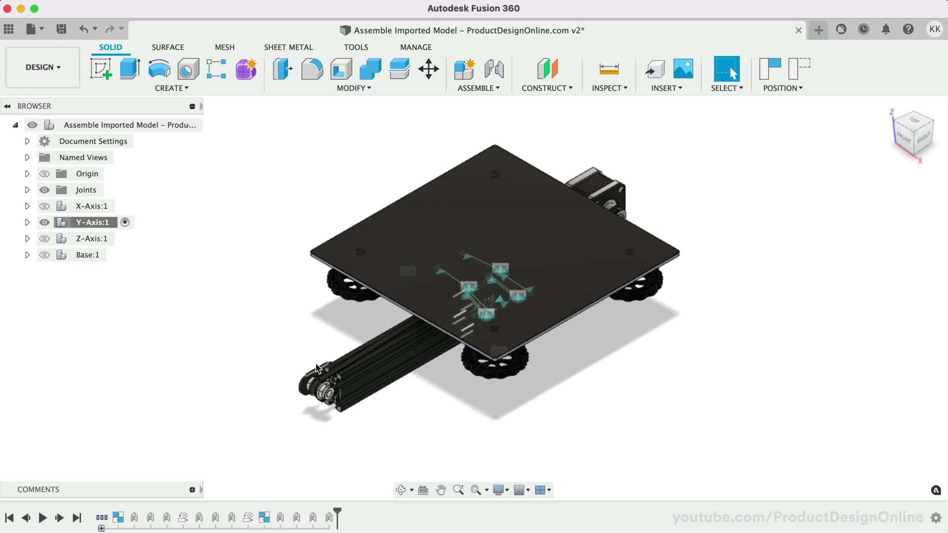
{"action": "left_click_drag", "start_coordinate": [456, 260], "coordinate": [437, 281]}
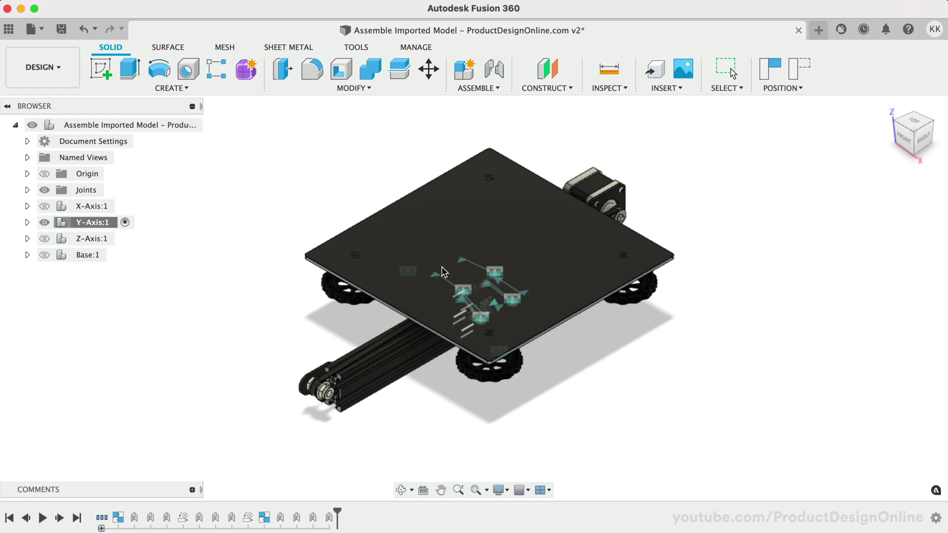
Open the slider's joint limits and cancel, then slide the bed and motor again
{"action": "right_click", "coordinate": [488, 312]}
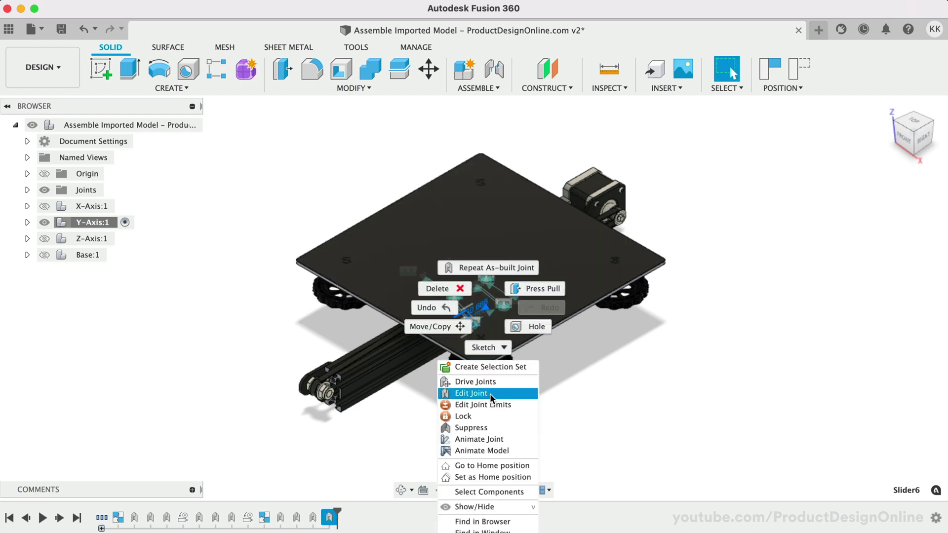
{"action": "left_click", "coordinate": [490, 405]}
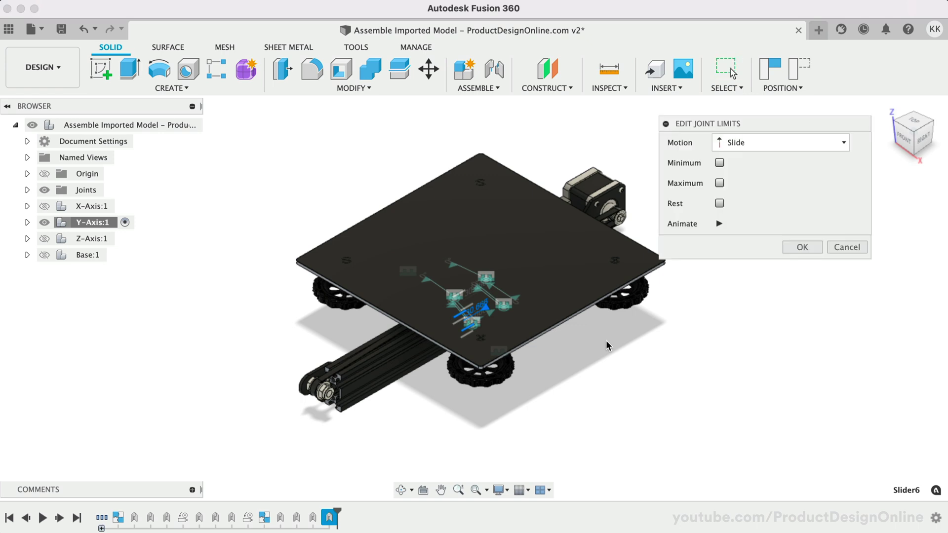
{"action": "left_click", "coordinate": [855, 247]}
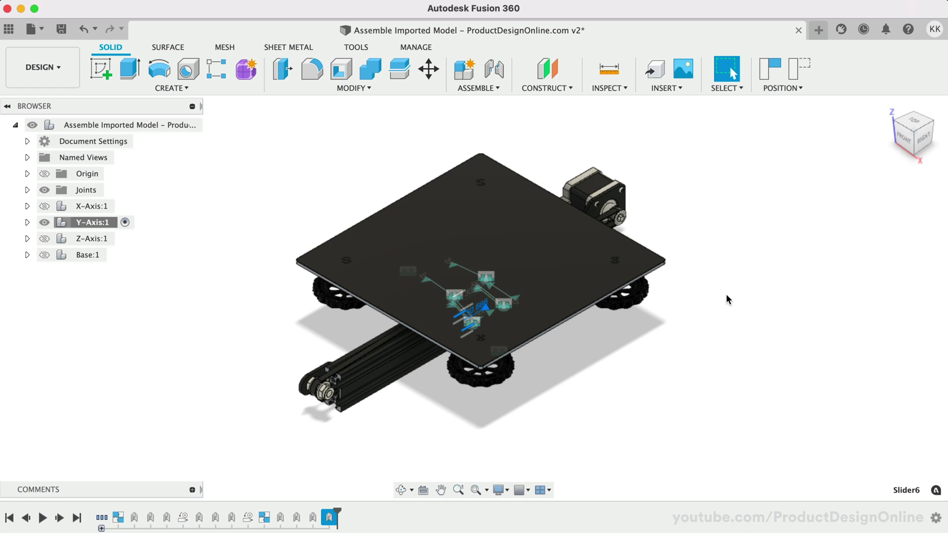
{"action": "left_click_drag", "start_coordinate": [566, 271], "coordinate": [530, 301]}
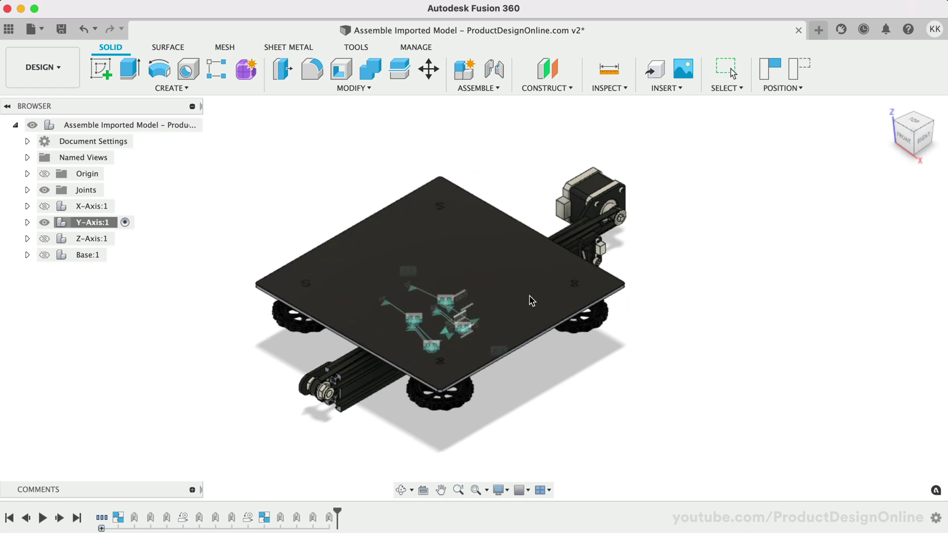
{"action": "left_click", "coordinate": [727, 68]}
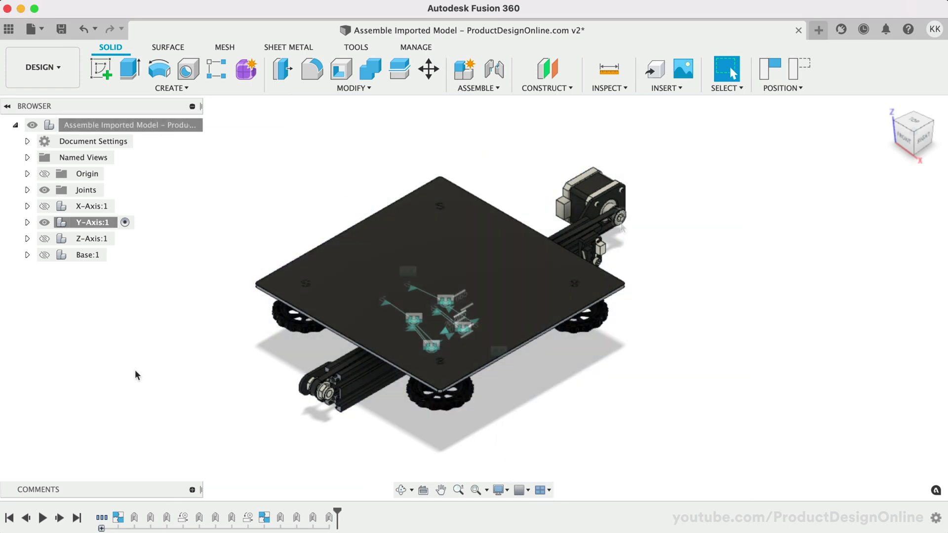
Unisolate all components, make the root assembly active, and drag the bed to test it
{"action": "right_click", "coordinate": [140, 125]}
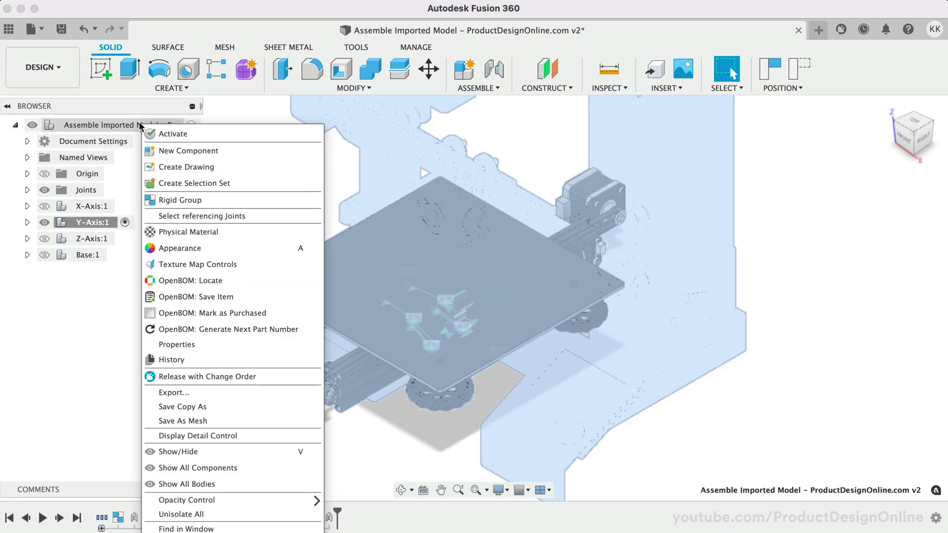
{"action": "left_click", "coordinate": [202, 514]}
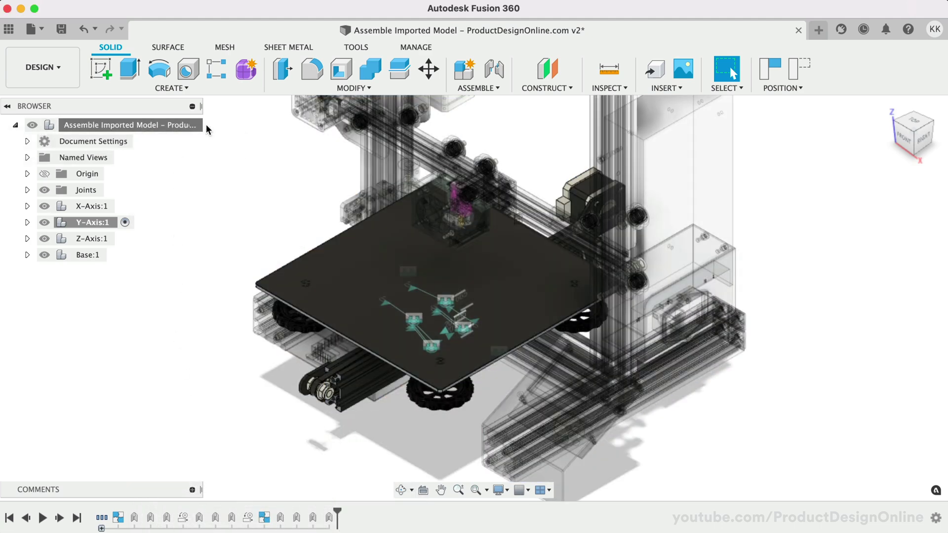
{"action": "left_click", "coordinate": [192, 125]}
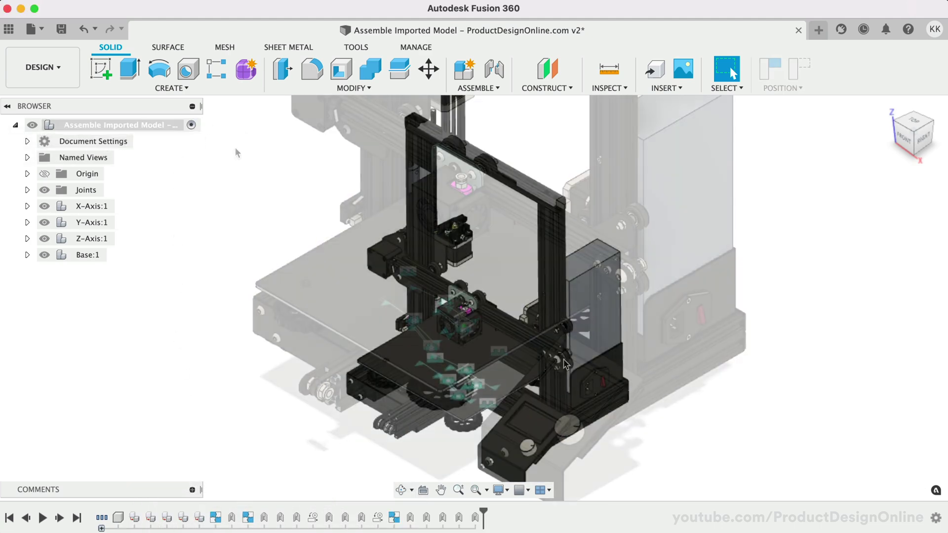
{"action": "mouse_move", "coordinate": [496, 371]}
{"action": "left_mouse_down"}
{"action": "mouse_move", "coordinate": [512, 370]}
{"action": "mouse_move", "coordinate": [331, 358]}
{"action": "left_mouse_up"}
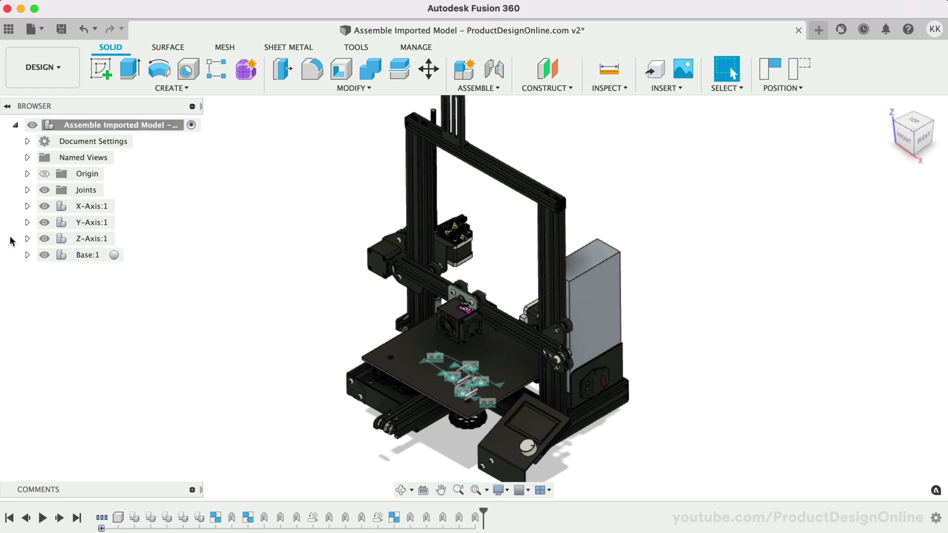
Turn off joint visibility inside Bed:1 and for the assembly's top-level joints
{"action": "left_click", "coordinate": [28, 239]}
{"action": "left_click", "coordinate": [27, 239]}
{"action": "left_click", "coordinate": [27, 222]}
{"action": "scroll", "coordinate": [28, 232], "scroll_direction": "up", "scroll_amount": 2}
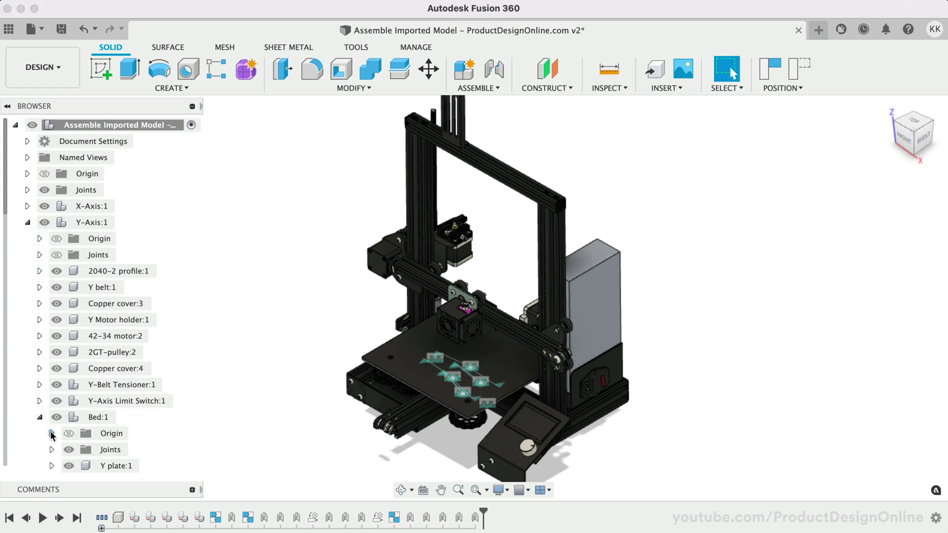
{"action": "left_click", "coordinate": [68, 450]}
{"action": "scroll", "coordinate": [42, 421], "scroll_direction": "down", "scroll_amount": 5}
{"action": "scroll", "coordinate": [43, 420], "scroll_direction": "up", "scroll_amount": 5}
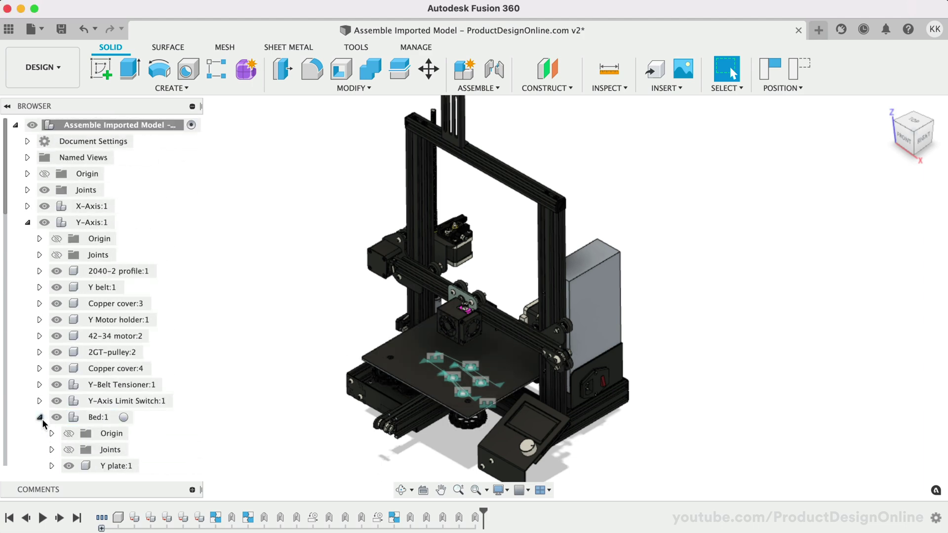
{"action": "left_click", "coordinate": [39, 417]}
{"action": "left_click", "coordinate": [28, 223]}
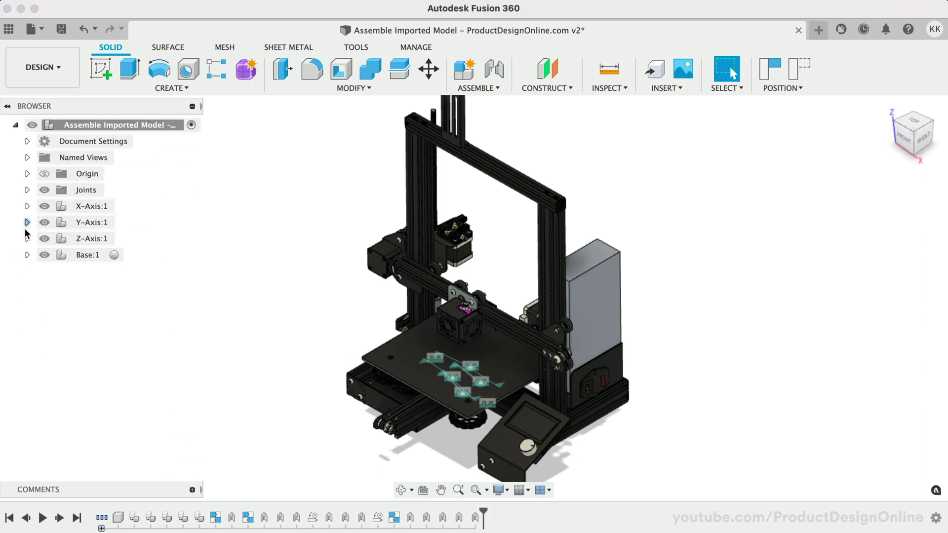
{"action": "left_click", "coordinate": [44, 193]}
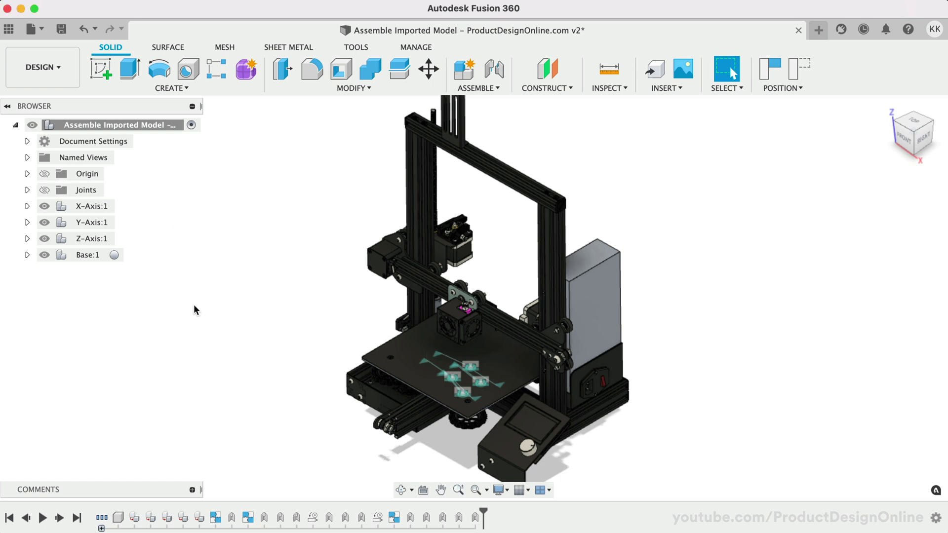
Inspect the rigid and revolute joints on the bed, then clear the selection
{"action": "left_click", "coordinate": [453, 377]}
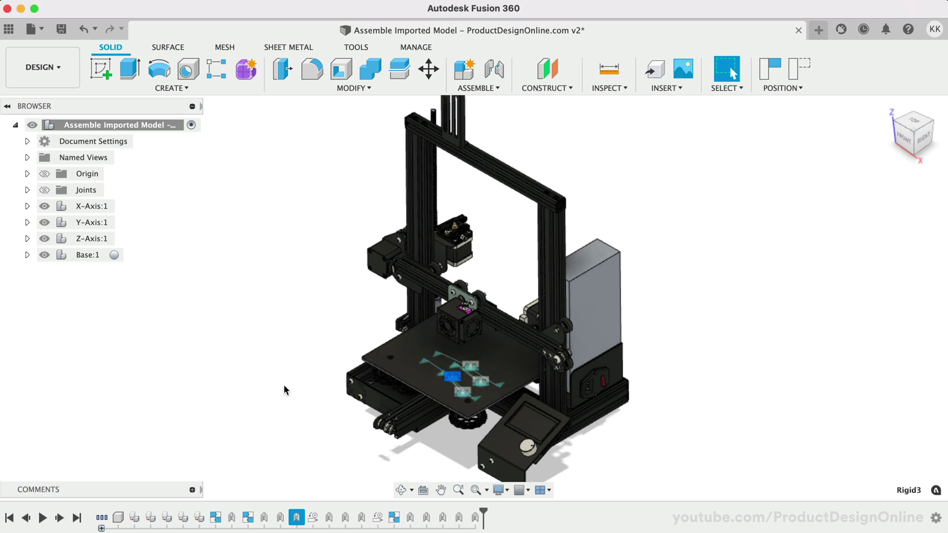
{"action": "left_click", "coordinate": [479, 384]}
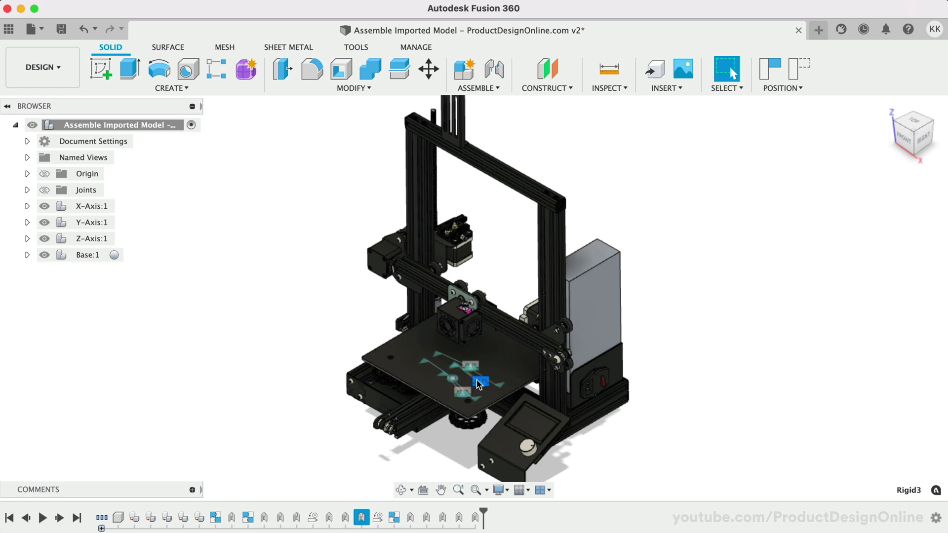
{"action": "left_click", "coordinate": [471, 368]}
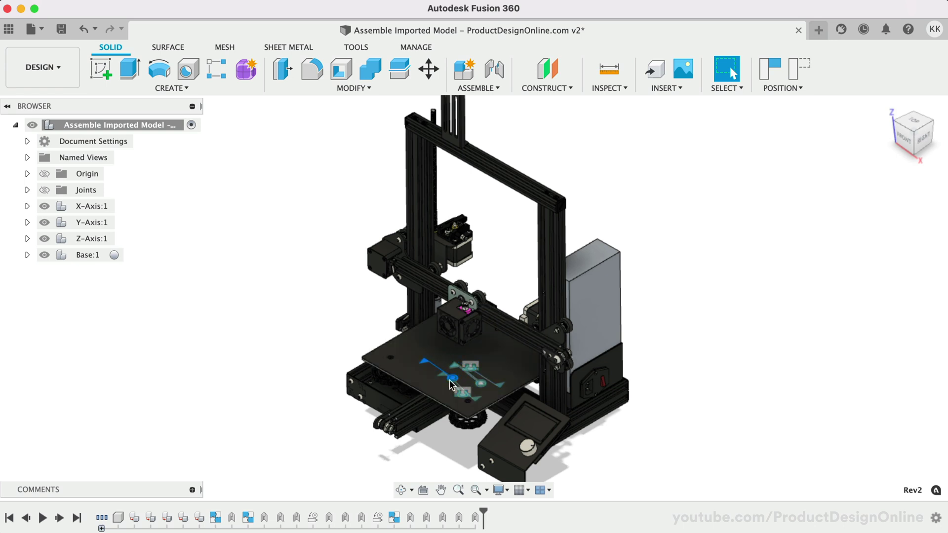
{"action": "left_click", "coordinate": [479, 385]}
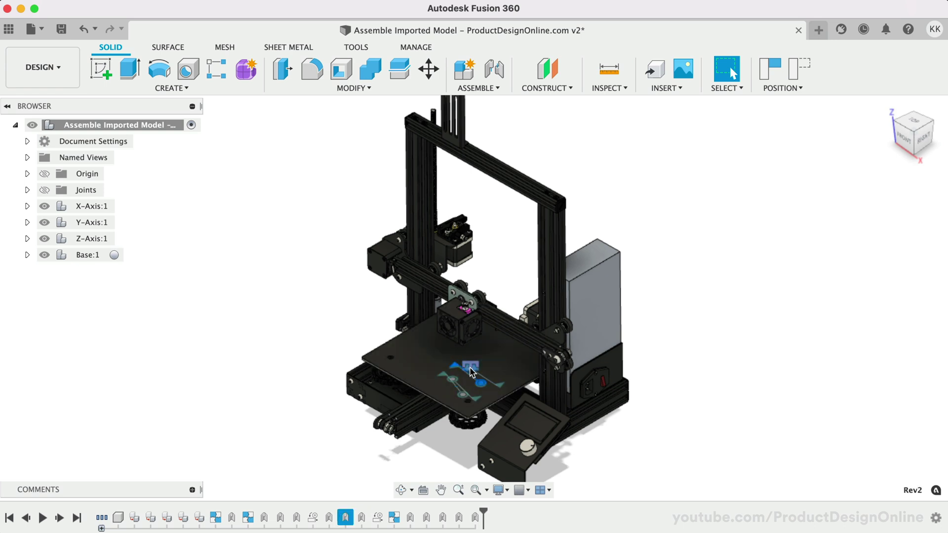
{"action": "left_click", "coordinate": [469, 371]}
{"action": "left_click", "coordinate": [271, 373]}
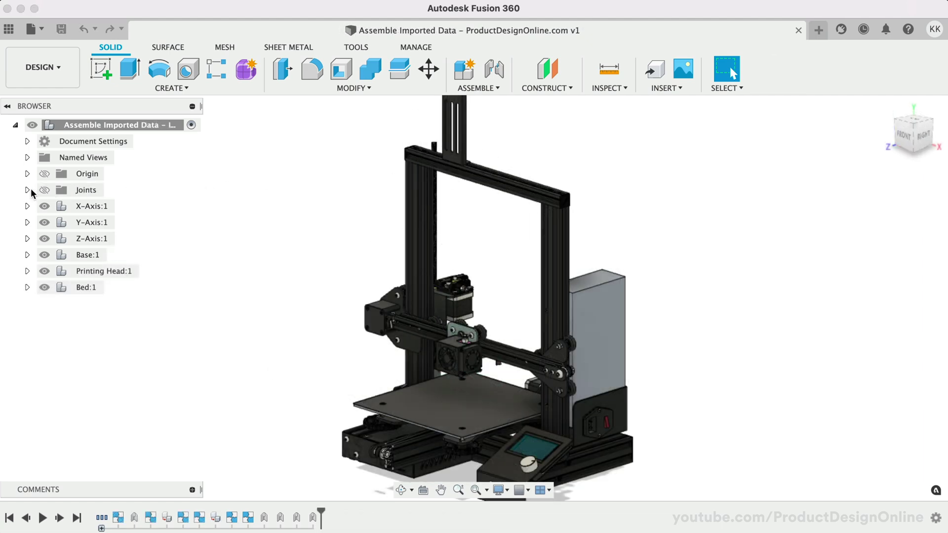
Review the Y-Axis, X-Axis and Z-Axis Slider joints in the Joints folder
{"action": "left_click", "coordinate": [27, 190]}
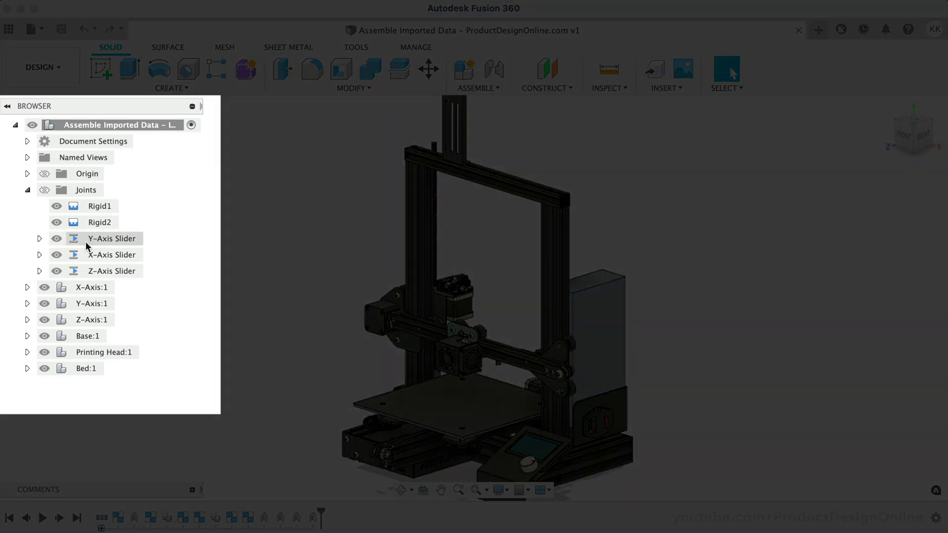
{"action": "left_click", "coordinate": [86, 243]}
{"action": "left_click", "coordinate": [94, 271]}
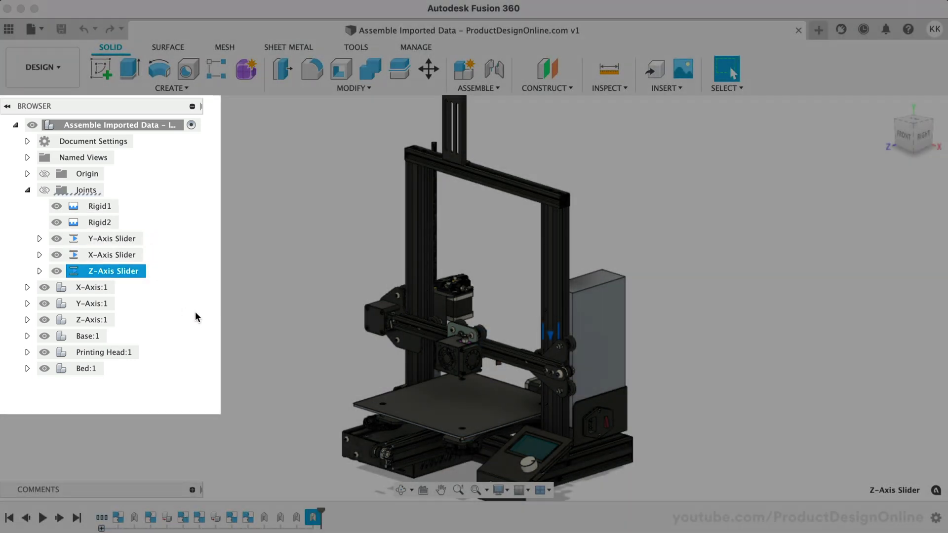
{"action": "key", "text": "Escape"}
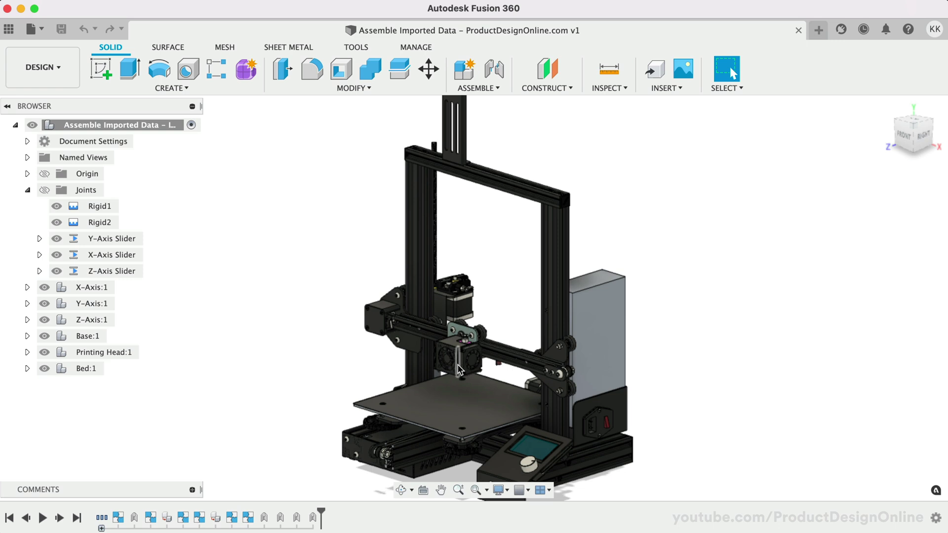
Slide the printing head along the X axis and the bed along the Y axis
{"action": "left_click_drag", "start_coordinate": [459, 369], "coordinate": [399, 252]}
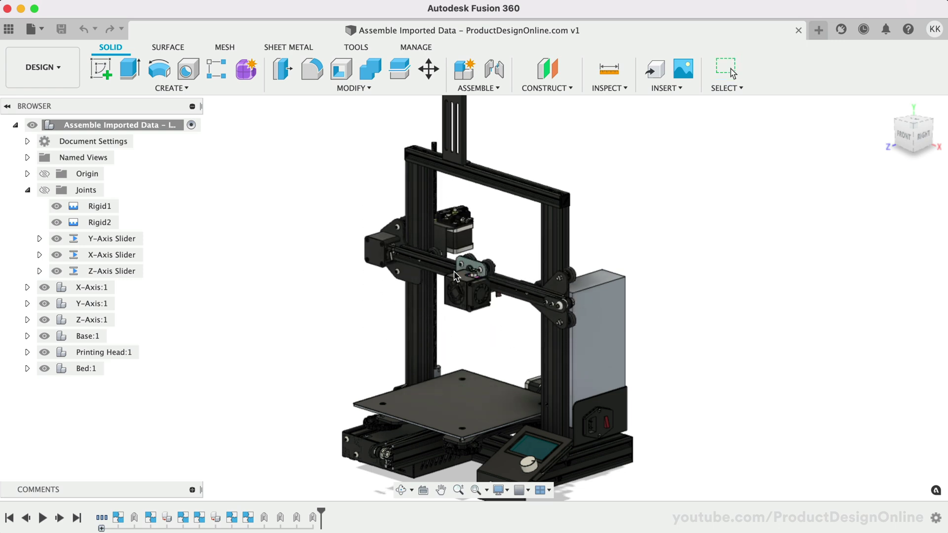
{"action": "mouse_move", "coordinate": [399, 252]}
{"action": "left_mouse_down"}
{"action": "mouse_move", "coordinate": [383, 263]}
{"action": "mouse_move", "coordinate": [628, 201]}
{"action": "mouse_move", "coordinate": [496, 380]}
{"action": "mouse_move", "coordinate": [498, 435]}
{"action": "mouse_move", "coordinate": [518, 262]}
{"action": "left_mouse_up"}
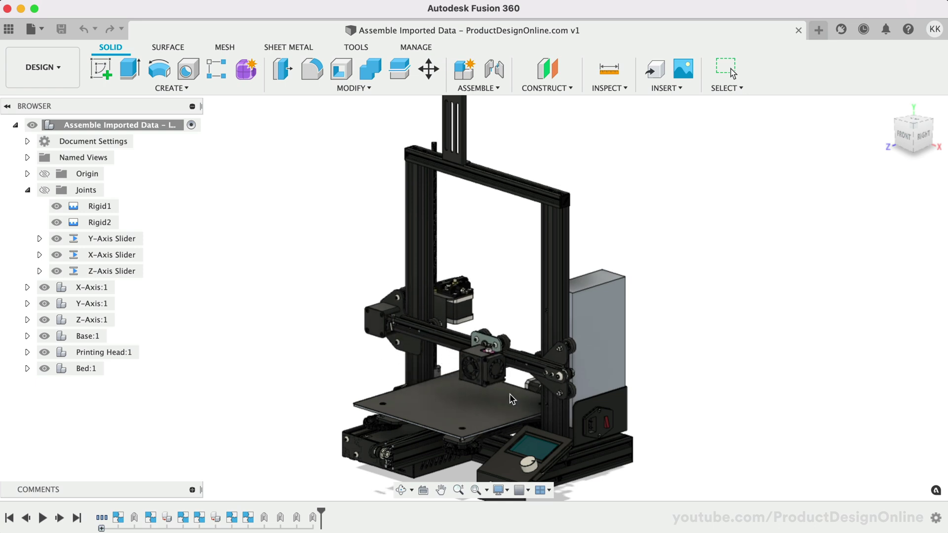
{"action": "left_click_drag", "start_coordinate": [518, 261], "coordinate": [523, 349]}
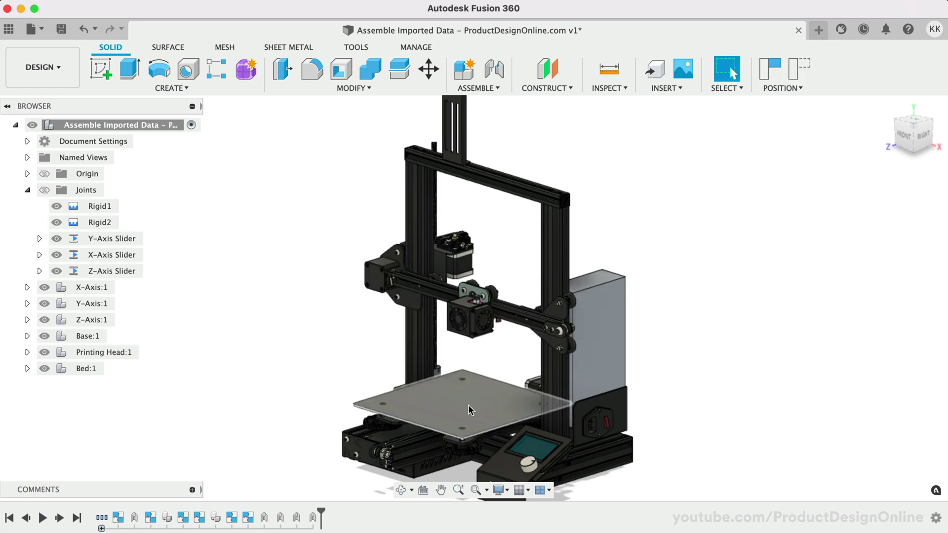
{"action": "mouse_move", "coordinate": [466, 409]}
{"action": "left_mouse_down"}
{"action": "mouse_move", "coordinate": [423, 437]}
{"action": "mouse_move", "coordinate": [501, 416]}
{"action": "left_mouse_up"}
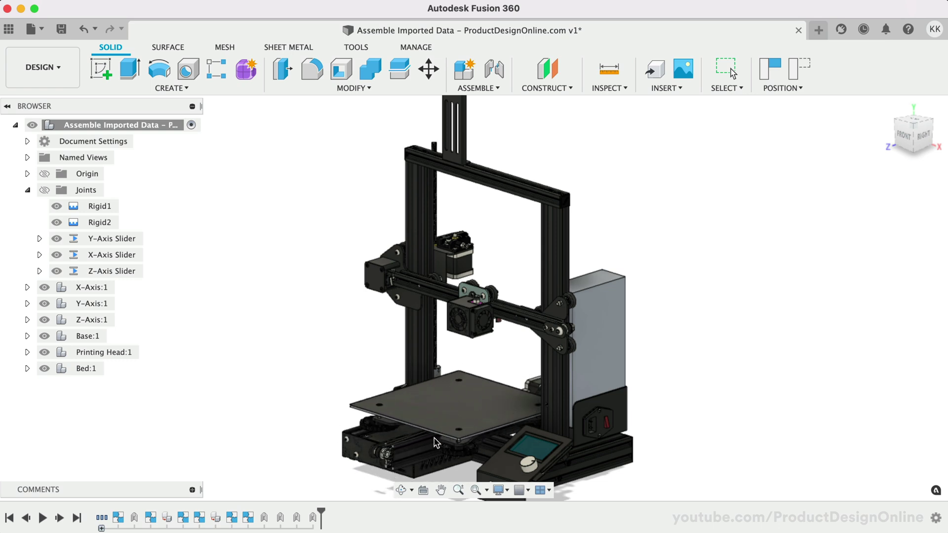
{"action": "left_click_drag", "start_coordinate": [501, 416], "coordinate": [453, 431]}
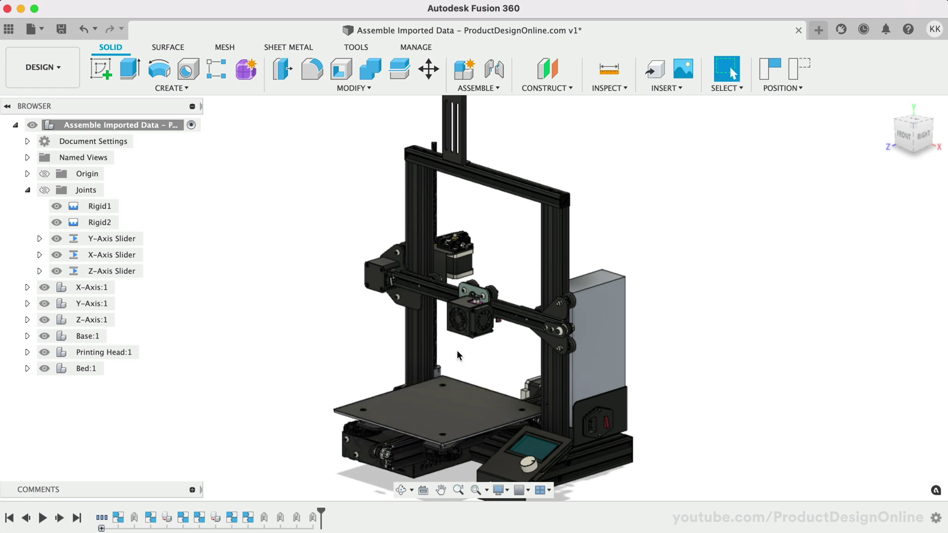
Lower, nudge and raise the gantry and printing head along the Z axis
{"action": "left_click_drag", "start_coordinate": [470, 325], "coordinate": [398, 417]}
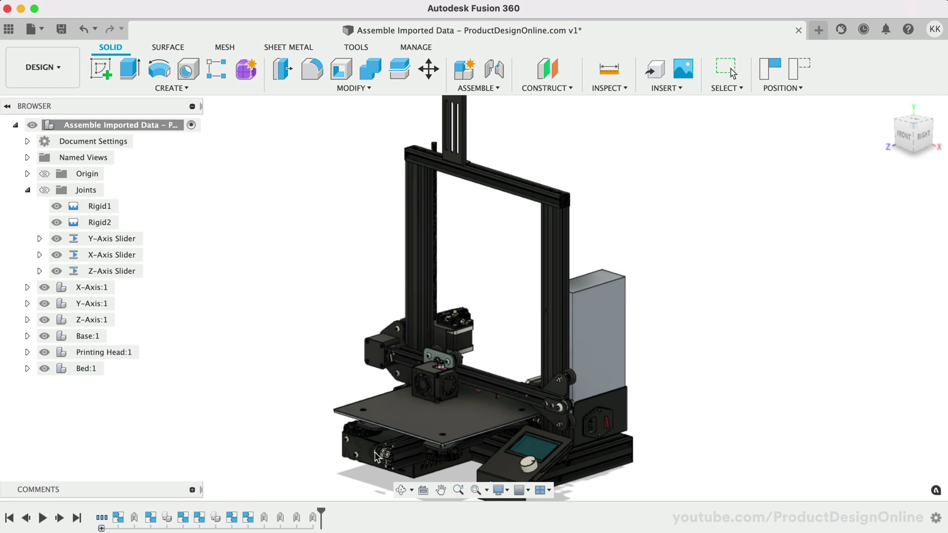
{"action": "mouse_move", "coordinate": [398, 417]}
{"action": "left_mouse_down"}
{"action": "mouse_move", "coordinate": [413, 485]}
{"action": "mouse_move", "coordinate": [423, 459]}
{"action": "left_mouse_up"}
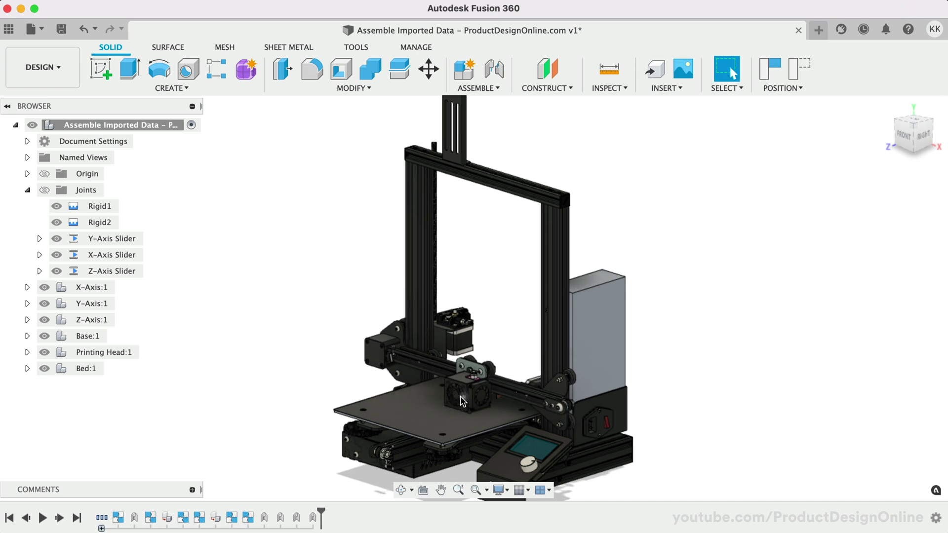
{"action": "mouse_move", "coordinate": [460, 396]}
{"action": "left_mouse_down"}
{"action": "mouse_move", "coordinate": [504, 271]}
{"action": "mouse_move", "coordinate": [458, 277]}
{"action": "left_mouse_up"}
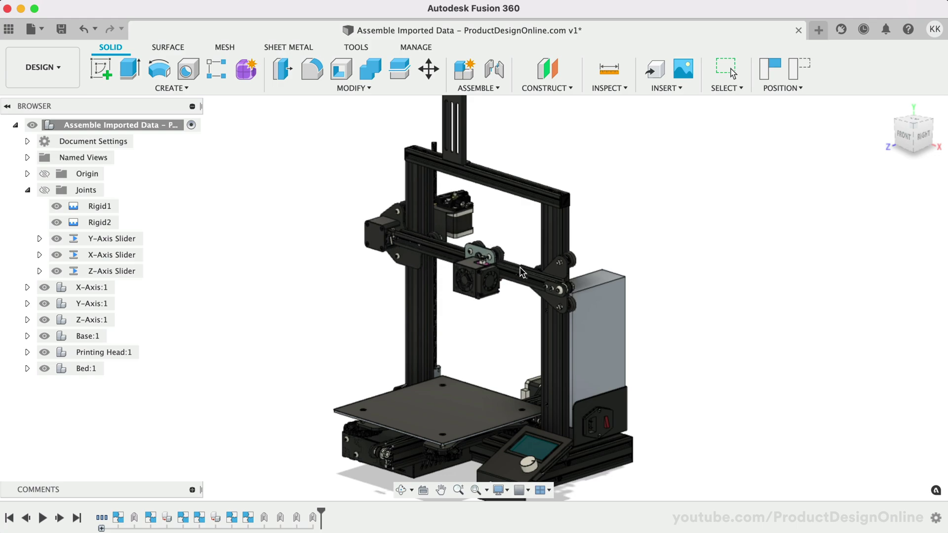